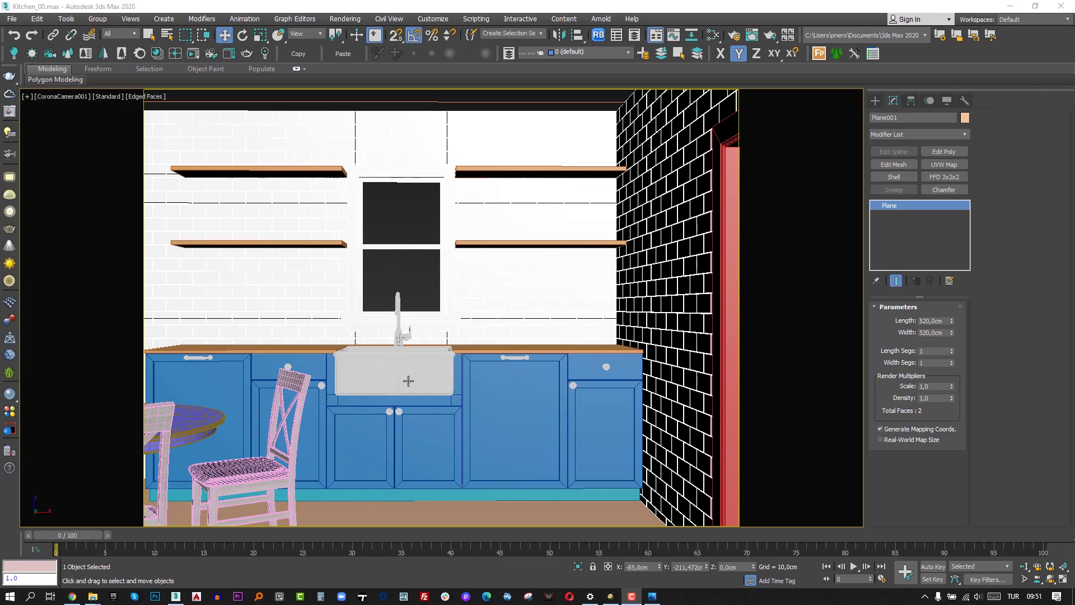
{"action": "left_click", "coordinate": [408, 381]}
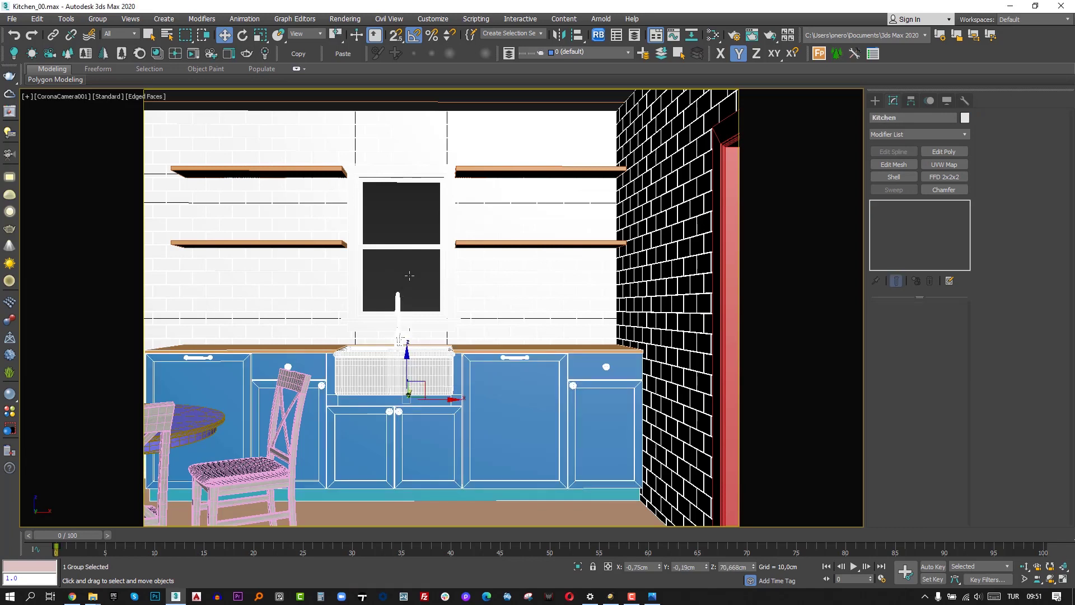
{"action": "left_click", "coordinate": [404, 154]}
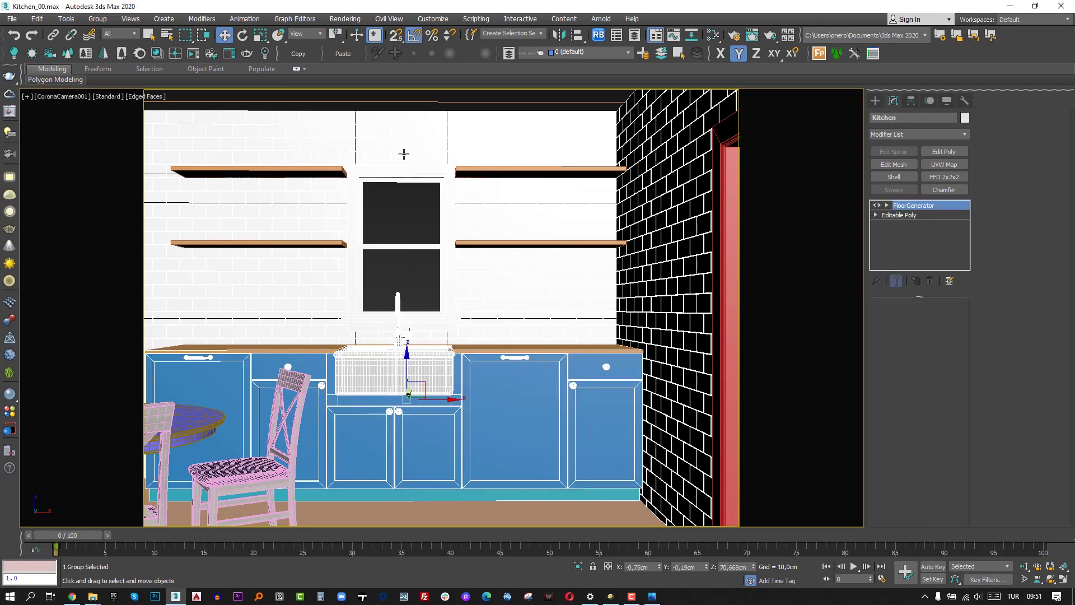
{"action": "left_click", "coordinate": [500, 114]}
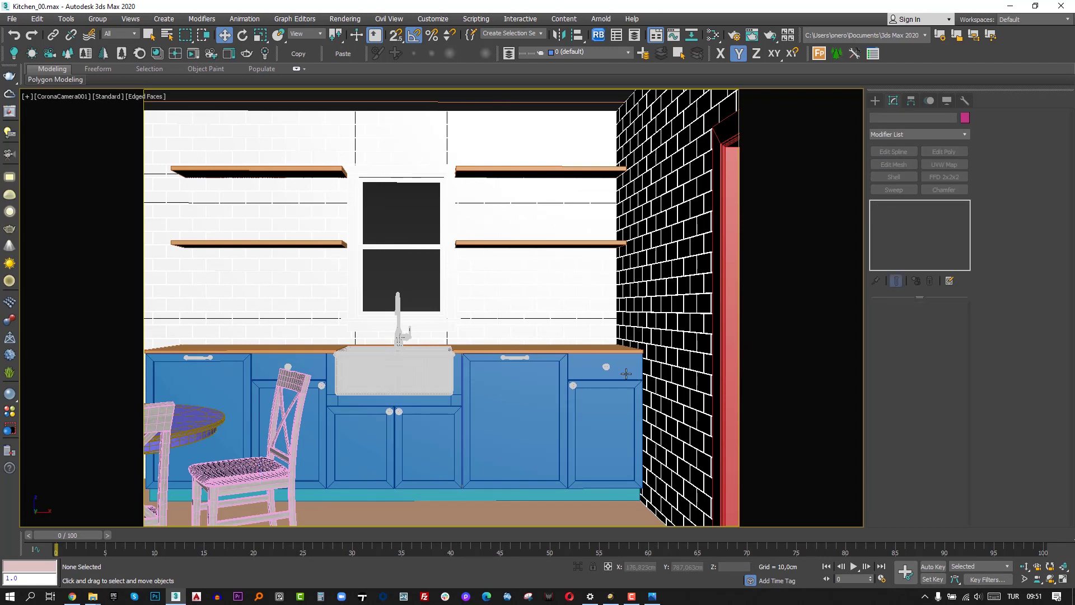
{"action": "left_click", "coordinate": [541, 399]}
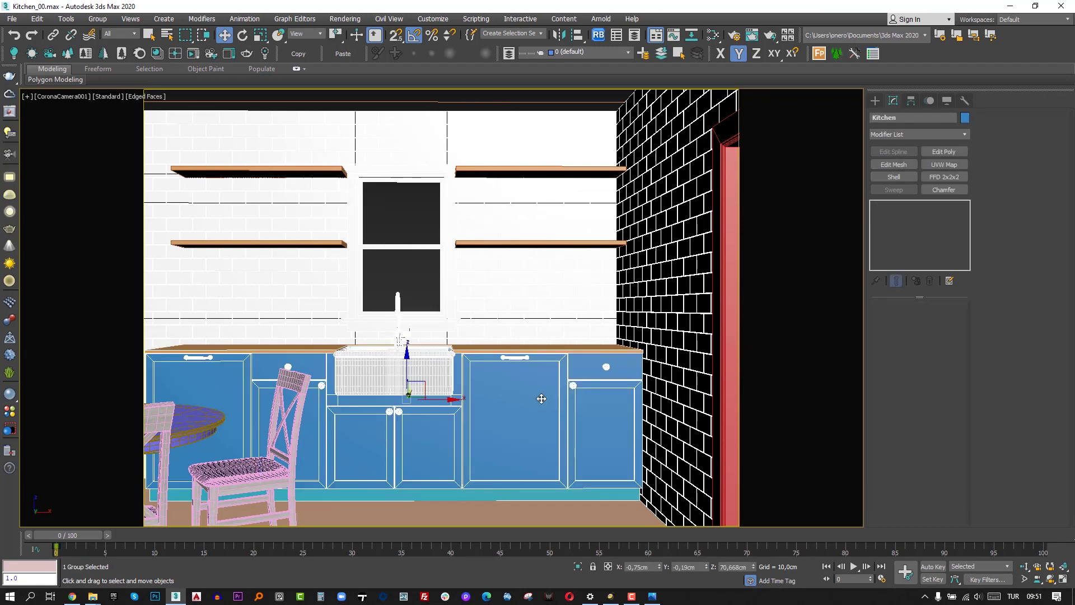
{"action": "key", "text": "ctrl+d"}
- Select all the blue base cabinet door, drawer and filler fronts and isolate them in the Perspective view
{"action": "left_click", "coordinate": [518, 400]}
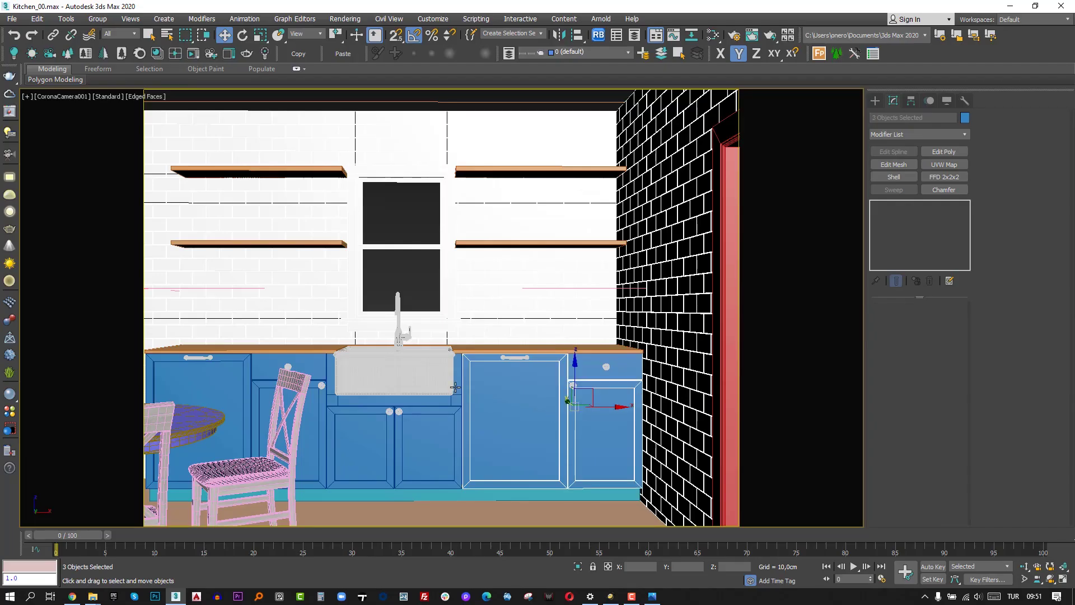
{"action": "left_click", "coordinate": [429, 443], "text": "ctrl"}
{"action": "left_click", "coordinate": [350, 448], "text": "ctrl"}
{"action": "left_click", "coordinate": [309, 439], "text": "ctrl"}
{"action": "left_click", "coordinate": [237, 375], "text": "ctrl"}
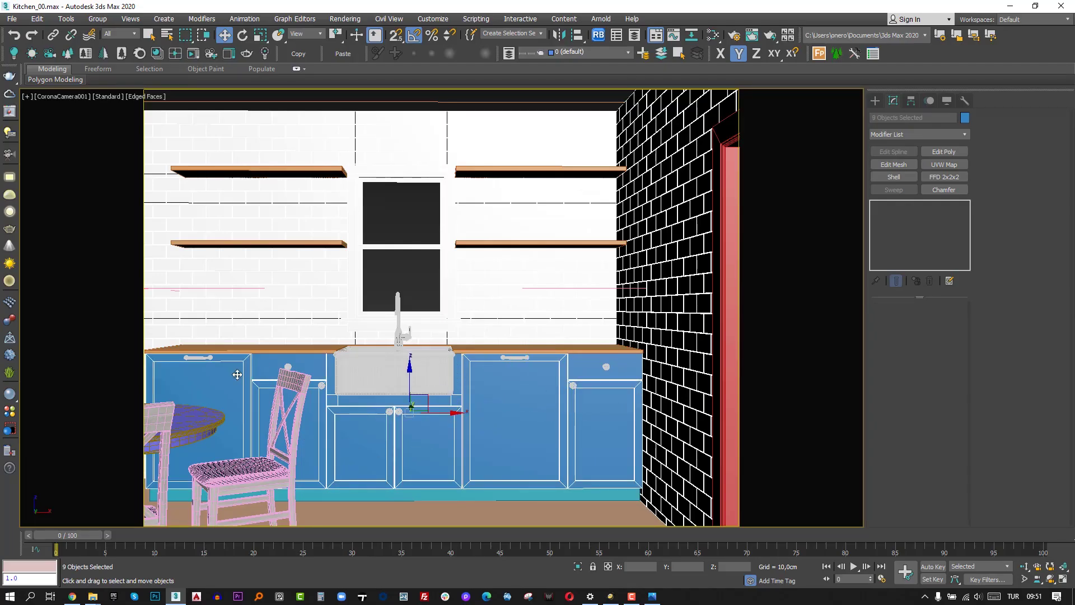
{"action": "left_click_drag", "start_coordinate": [408, 376], "coordinate": [411, 311]}
{"action": "right_click", "coordinate": [411, 312]}
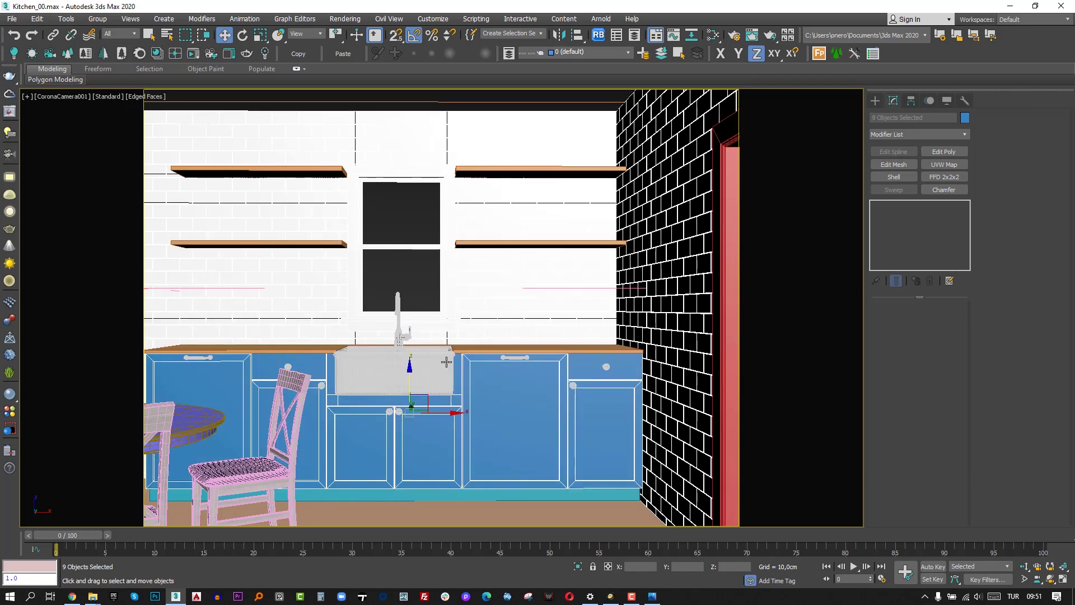
{"action": "key", "text": "alt+q"}
{"action": "key", "text": "p"}
{"action": "key", "text": "z"}
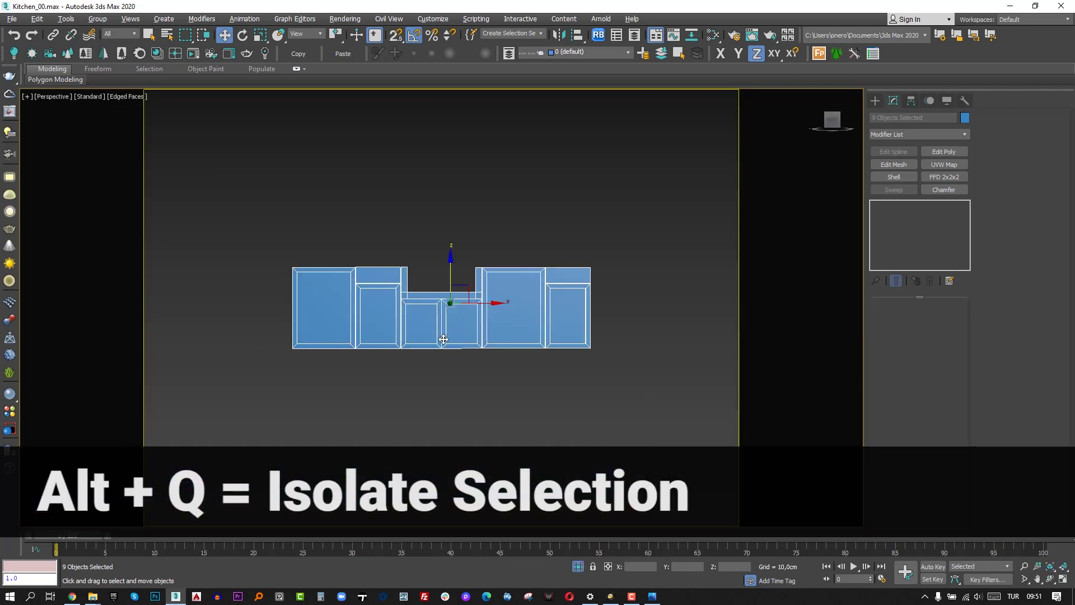
- Turn off the viewport's safe frame and select all of the isolated cabinet fronts
{"action": "middle_click_drag", "start_coordinate": [442, 341], "coordinate": [471, 355], "text": "alt"}
{"action": "key", "text": "shift+f"}
{"action": "left_click", "coordinate": [487, 371]}
{"action": "key", "text": "ctrl+a"}
- Create a new CoronaMtl in the Slate Material Editor and assign it to the selected cabinet fronts
{"action": "key", "text": "m"}
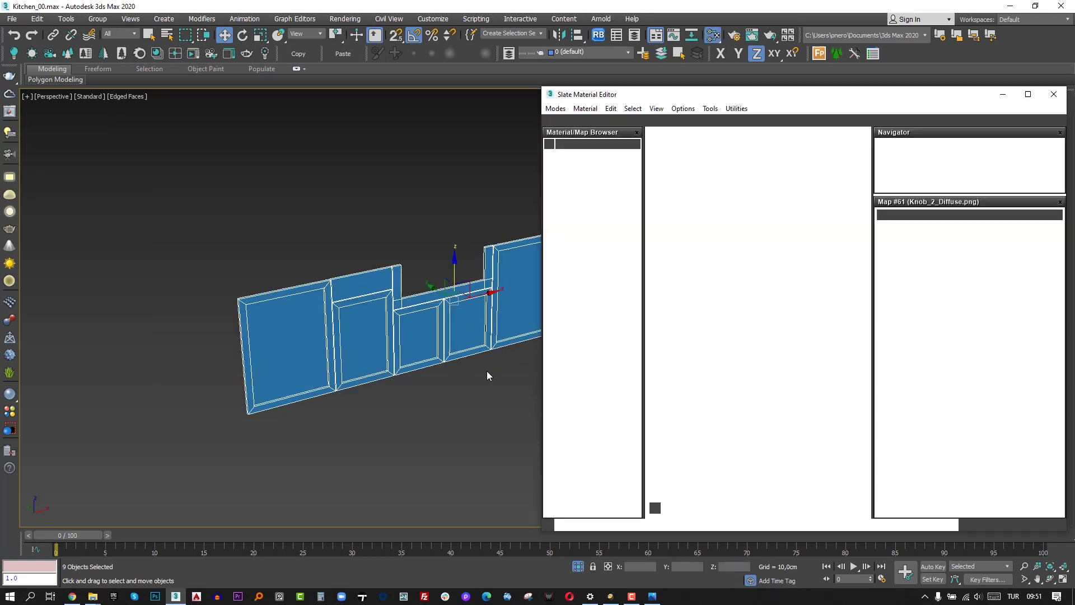
{"action": "right_click", "coordinate": [728, 161]}
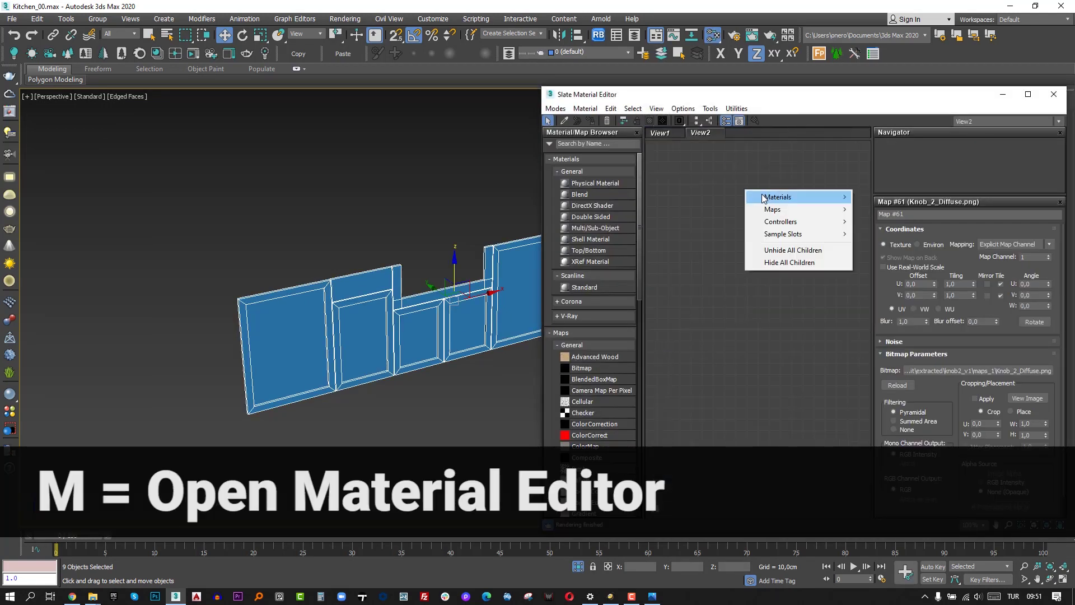
{"action": "mouse_move", "coordinate": [763, 197]}
{"action": "mouse_move", "coordinate": [890, 221]}
{"action": "left_click", "coordinate": [952, 256]}
{"action": "middle_click_drag", "start_coordinate": [833, 334], "coordinate": [892, 371]}
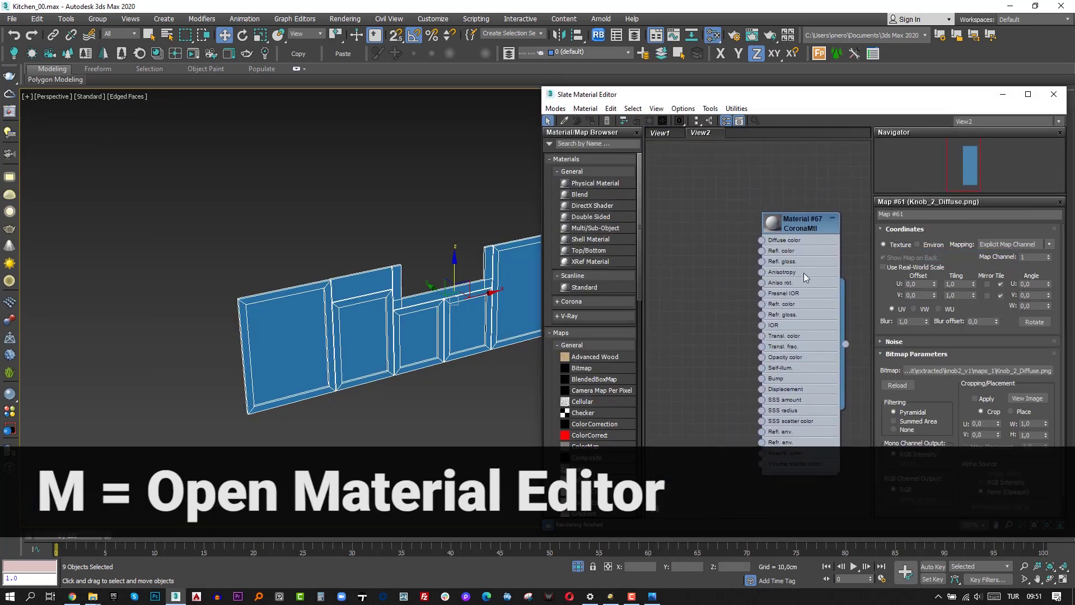
{"action": "double_click", "coordinate": [773, 224]}
{"action": "middle_click_drag", "start_coordinate": [687, 303], "coordinate": [703, 267]}
{"action": "left_click", "coordinate": [592, 122]}
{"action": "middle_click_drag", "start_coordinate": [426, 341], "coordinate": [293, 329]}
- Give the new material a very dark navy blue diffuse colour, a reflection level of 1,0 and a glossiness of 0,55
{"action": "middle_click_drag", "start_coordinate": [804, 191], "coordinate": [781, 167]}
{"action": "double_click", "coordinate": [802, 168]}
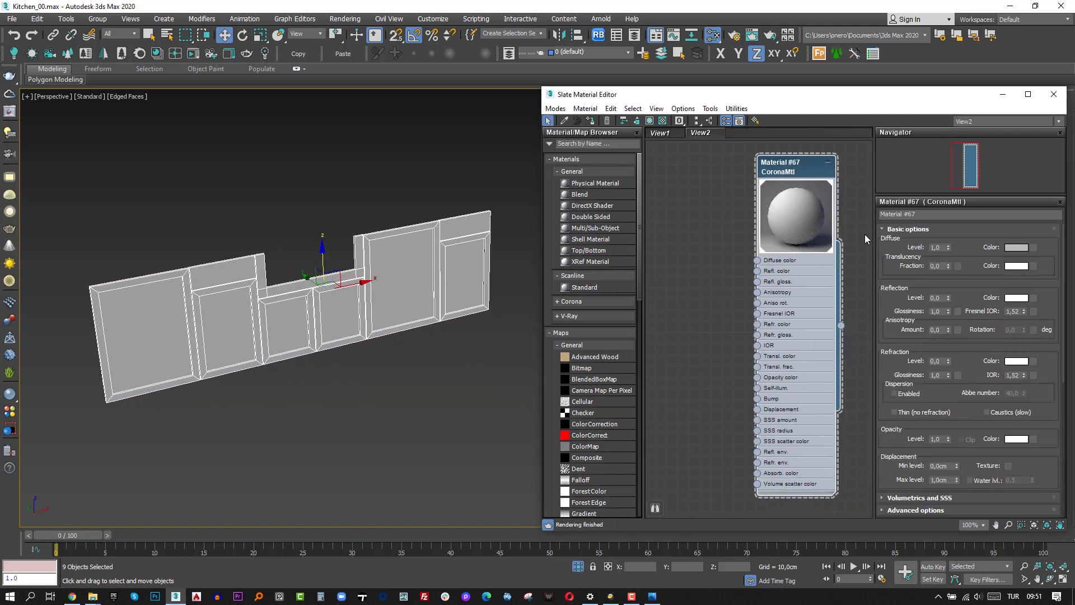
{"action": "left_click", "coordinate": [1017, 247]}
{"action": "left_click", "coordinate": [408, 108]}
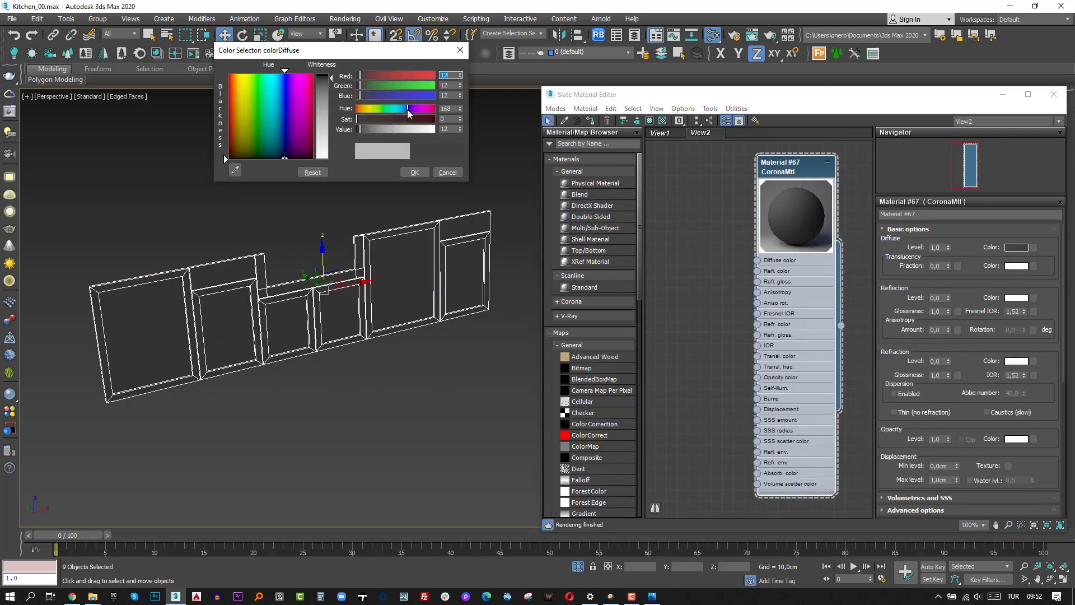
{"action": "left_click", "coordinate": [411, 119]}
{"action": "left_click_drag", "start_coordinate": [361, 129], "coordinate": [358, 131]}
{"action": "left_click", "coordinate": [415, 173]}
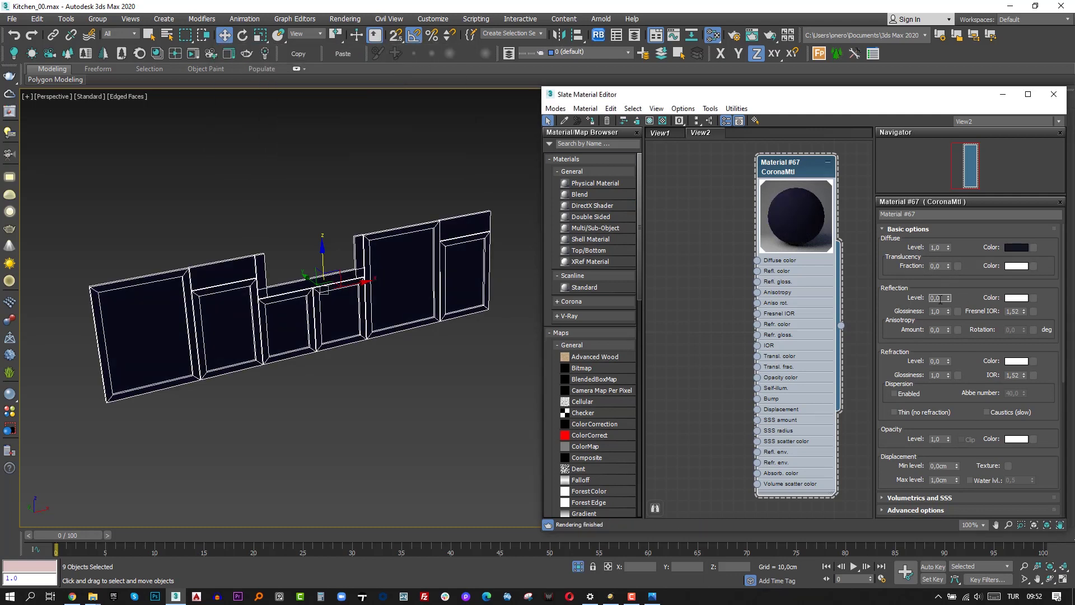
{"action": "type", "text": "0,5"}
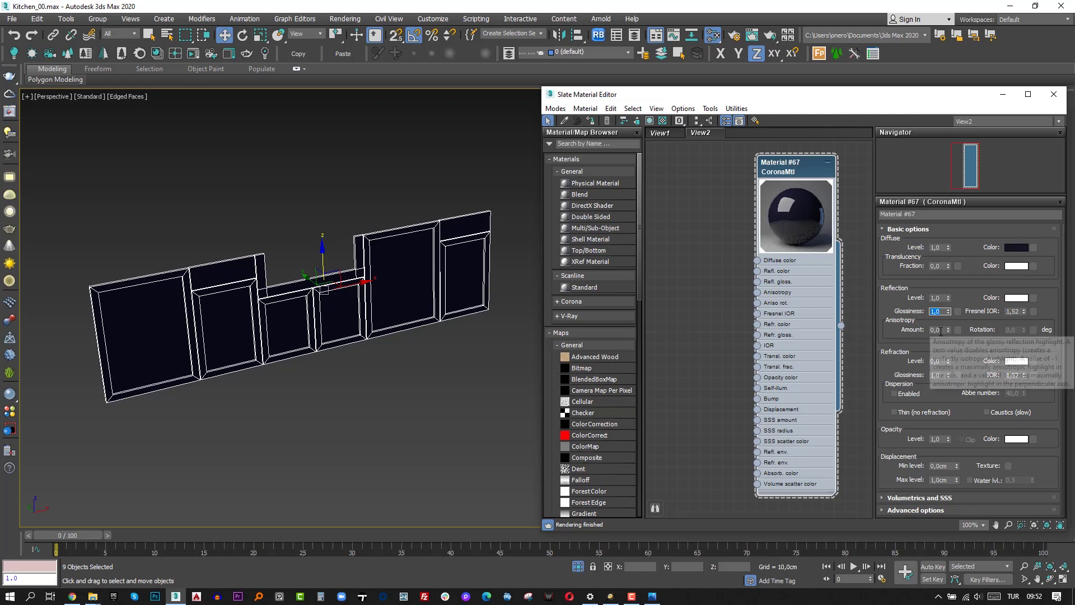
{"action": "key", "text": "Return"}
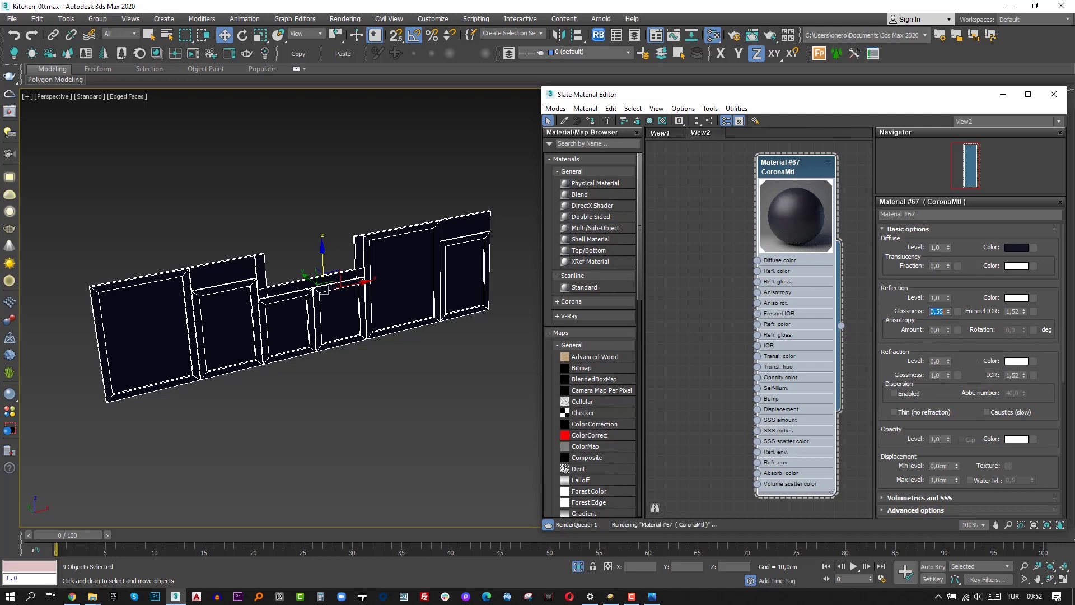
- Minimize the material editor, end the isolation and hide the cabinet fronts
{"action": "left_click", "coordinate": [1003, 94]}
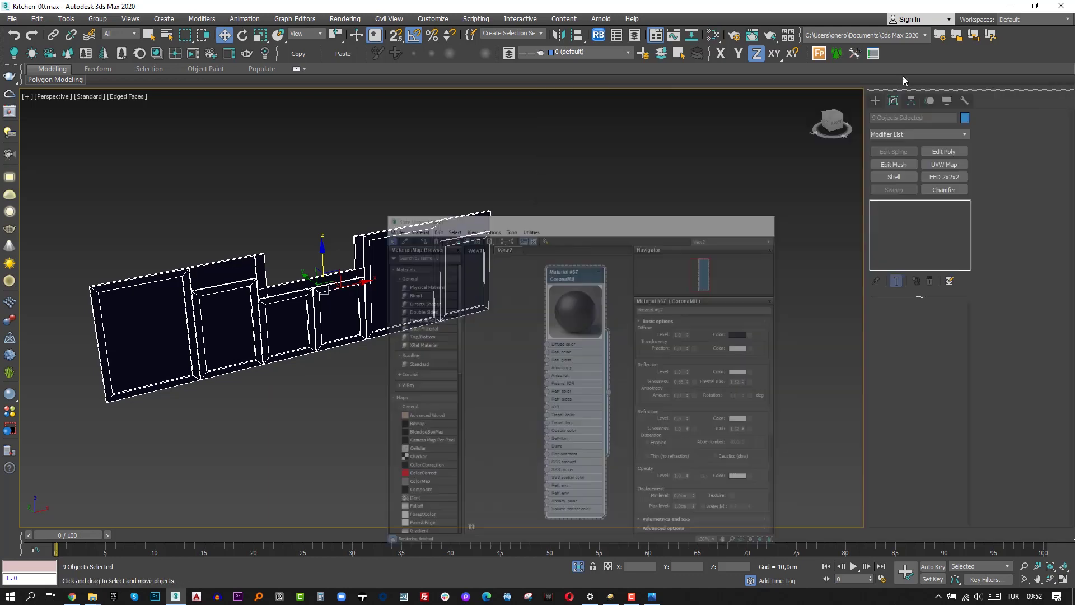
{"action": "left_click", "coordinate": [578, 566]}
{"action": "key", "text": "alt+h"}
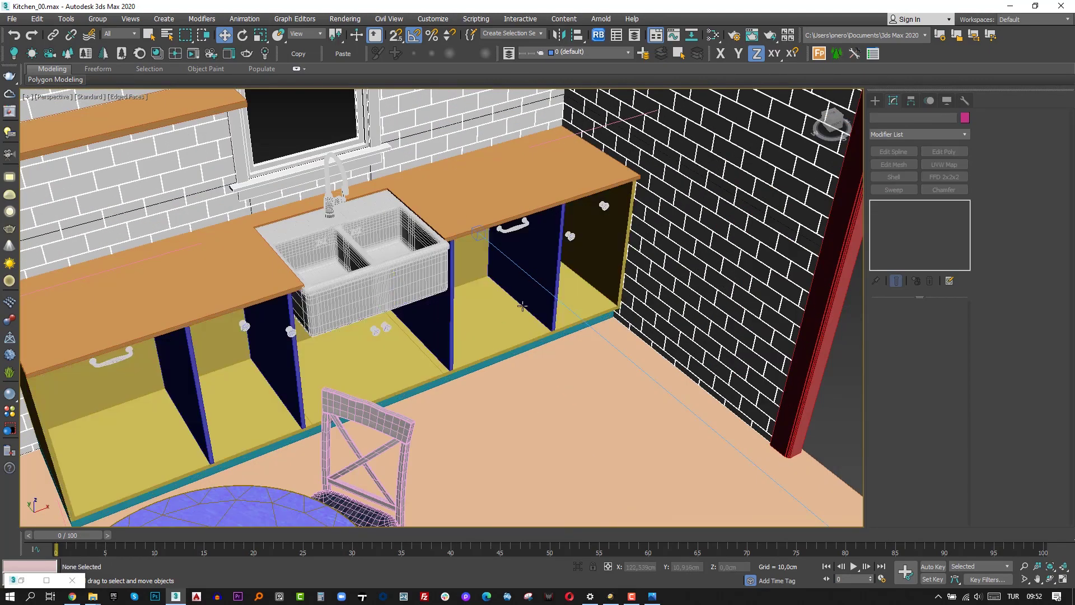
- Select the yellow cabinet carcasses, the blue divider panels and the teal plinth, and isolate them
{"action": "left_click", "coordinate": [529, 301]}
{"action": "left_click", "coordinate": [443, 329], "text": "ctrl"}
{"action": "left_click", "coordinate": [296, 381], "text": "ctrl"}
{"action": "left_click", "coordinate": [193, 360], "text": "ctrl"}
{"action": "left_click", "coordinate": [210, 347], "text": "ctrl"}
{"action": "left_click", "coordinate": [259, 451], "text": "ctrl"}
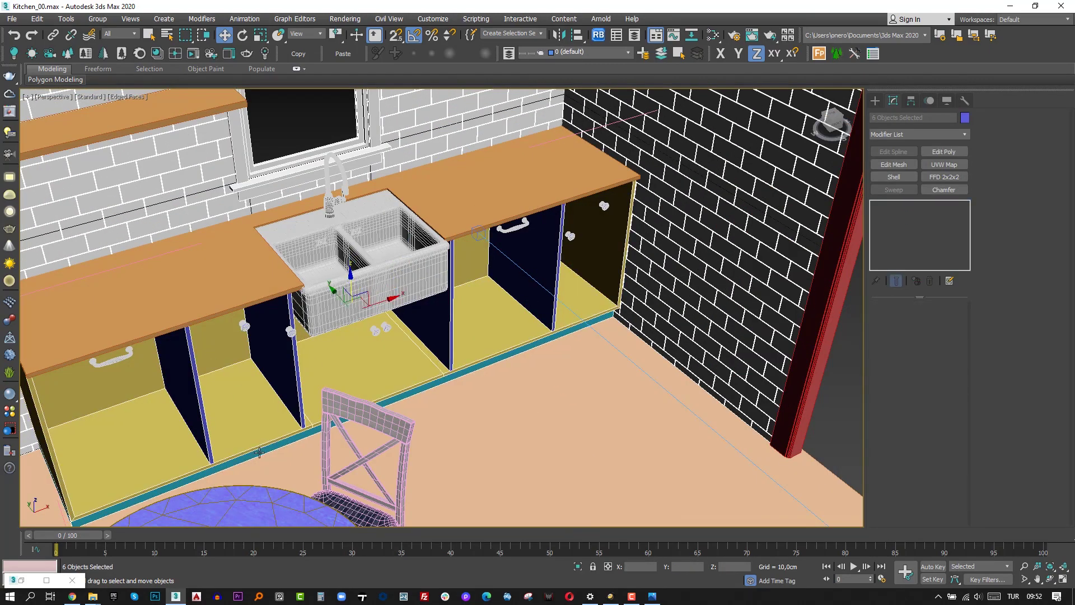
{"action": "key", "text": "alt+h"}
{"action": "key", "text": "ctrl+z"}
{"action": "left_click", "coordinate": [578, 567]}
{"action": "middle_click_drag", "start_coordinate": [701, 398], "coordinate": [692, 377], "text": "alt"}
- Assign the dark navy material to the isolated carcass parts, then end the isolation and hide them
{"action": "key", "text": "m"}
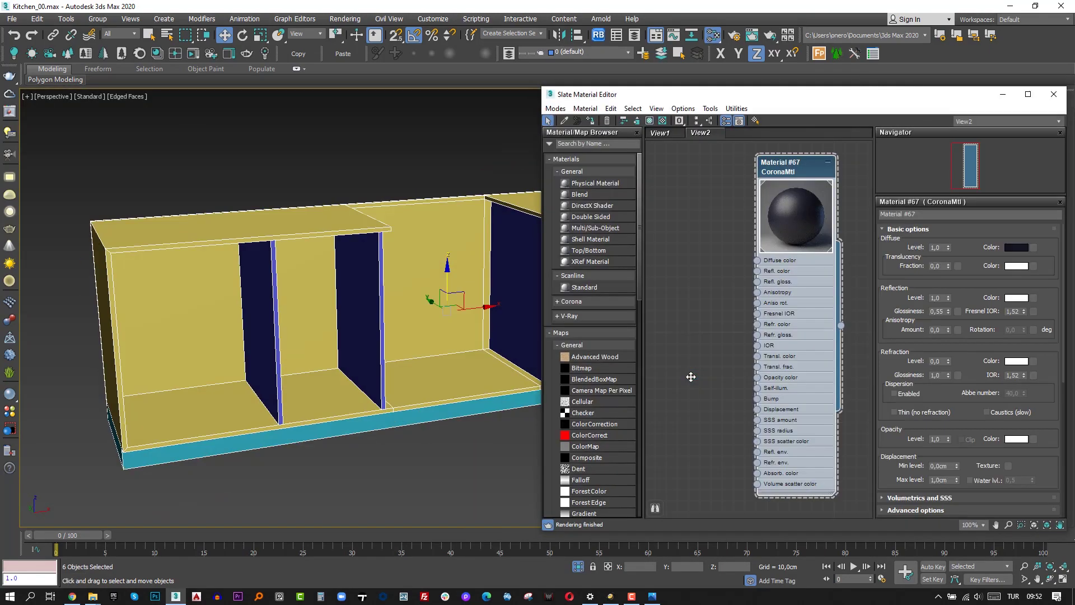
{"action": "left_click", "coordinate": [590, 121]}
{"action": "key", "text": "m"}
{"action": "left_click", "coordinate": [579, 567]}
{"action": "middle_click_drag", "start_coordinate": [476, 214], "coordinate": [489, 209]}
{"action": "key", "text": "alt+h"}
- Assign the Marble White material from the Corona Material Library's Stone category to the kitchen countertop
{"action": "left_click", "coordinate": [490, 209]}
{"action": "scroll", "coordinate": [501, 284], "scroll_direction": "down", "scroll_amount": 3}
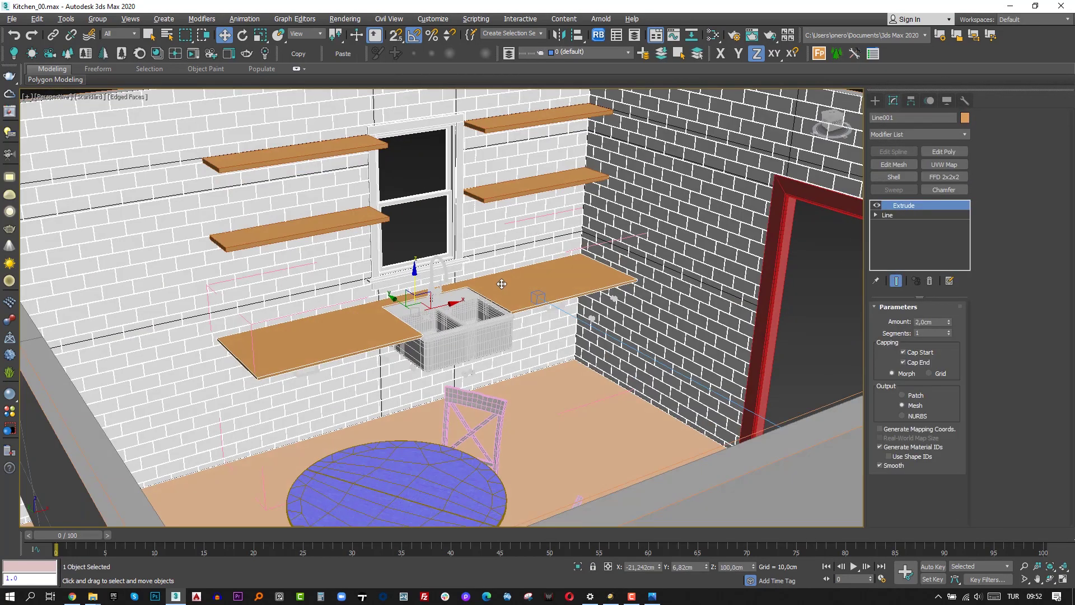
{"action": "scroll", "coordinate": [502, 284], "scroll_direction": "up", "scroll_amount": 3}
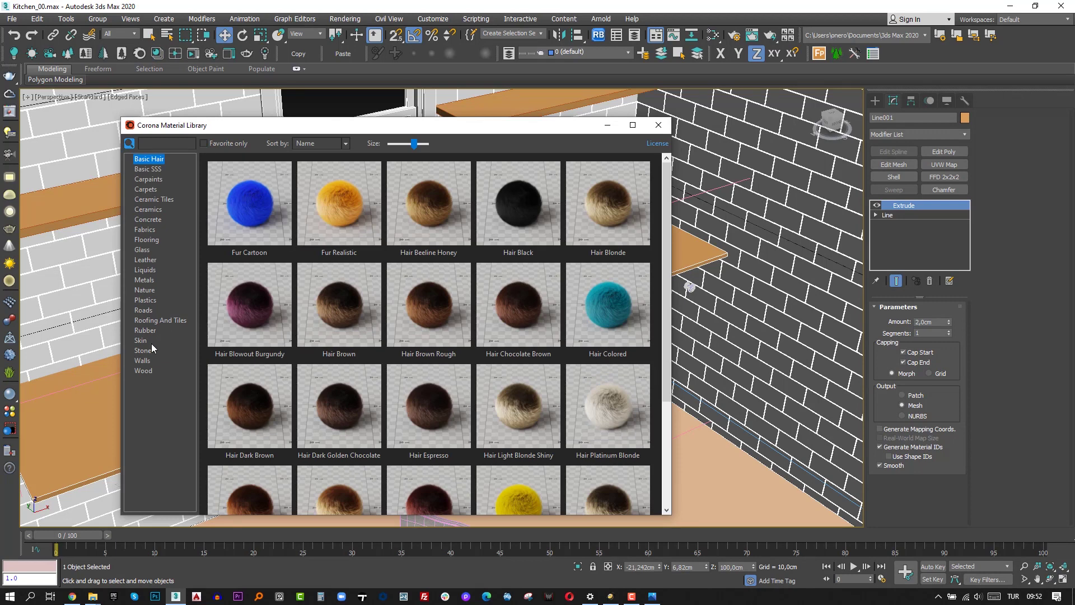
{"action": "left_click", "coordinate": [146, 350]}
{"action": "scroll", "coordinate": [654, 358], "scroll_direction": "down", "scroll_amount": 5}
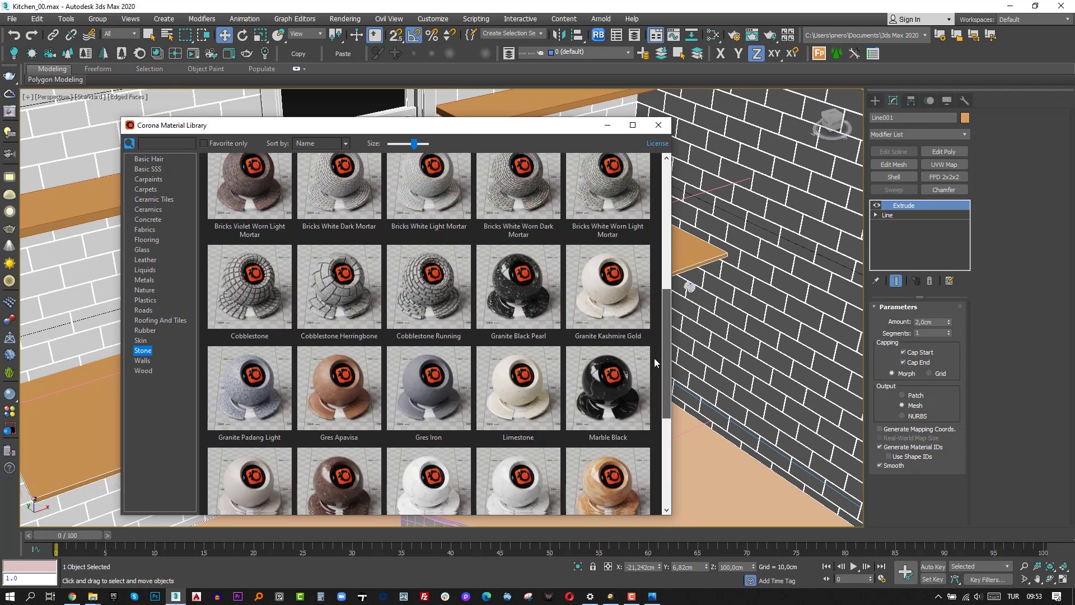
{"action": "left_click_drag", "start_coordinate": [502, 131], "coordinate": [460, 83]}
{"action": "left_click_drag", "start_coordinate": [626, 284], "coordinate": [627, 308]}
{"action": "right_click", "coordinate": [397, 310]}
{"action": "left_click", "coordinate": [412, 345]}
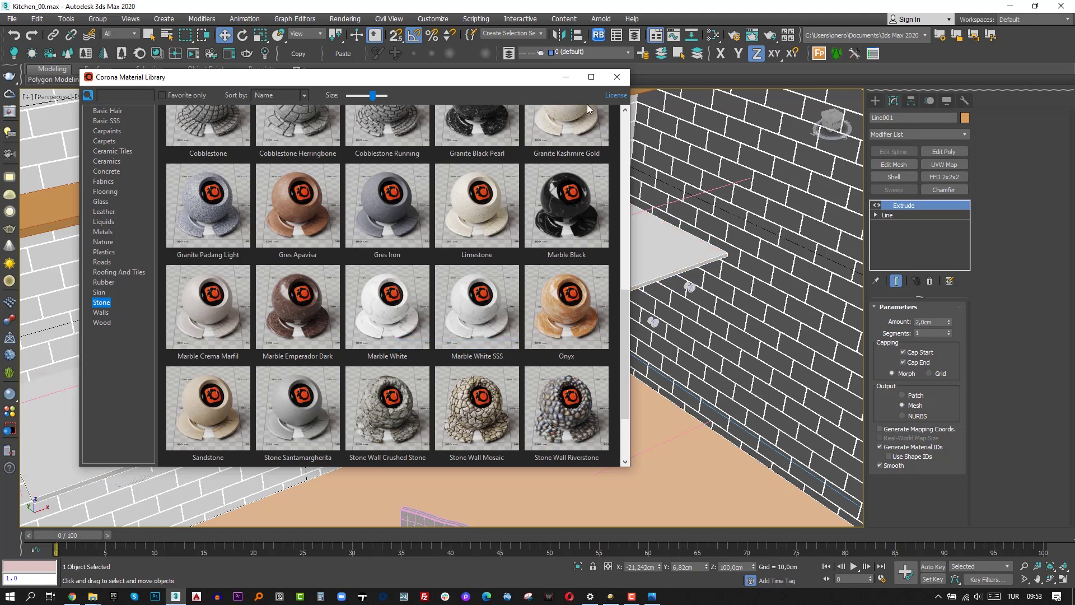
{"action": "left_click", "coordinate": [617, 77]}
- Add a UVW Map modifier to the countertop with Box mapping and Real-World Map Size enabled
{"action": "left_click", "coordinate": [942, 164]}
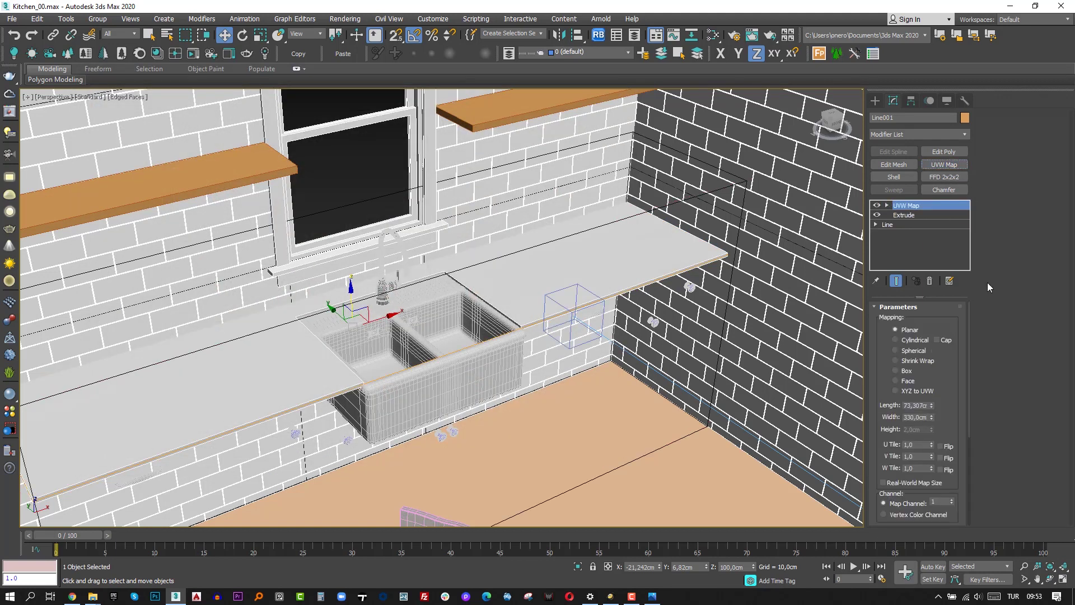
{"action": "left_click", "coordinate": [896, 370]}
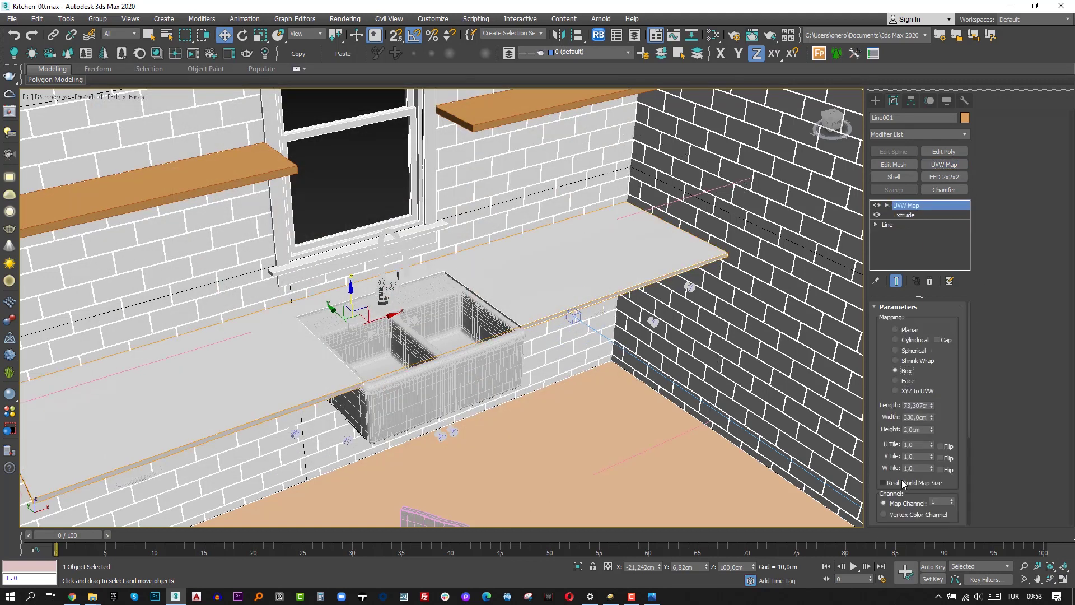
{"action": "left_click", "coordinate": [884, 482]}
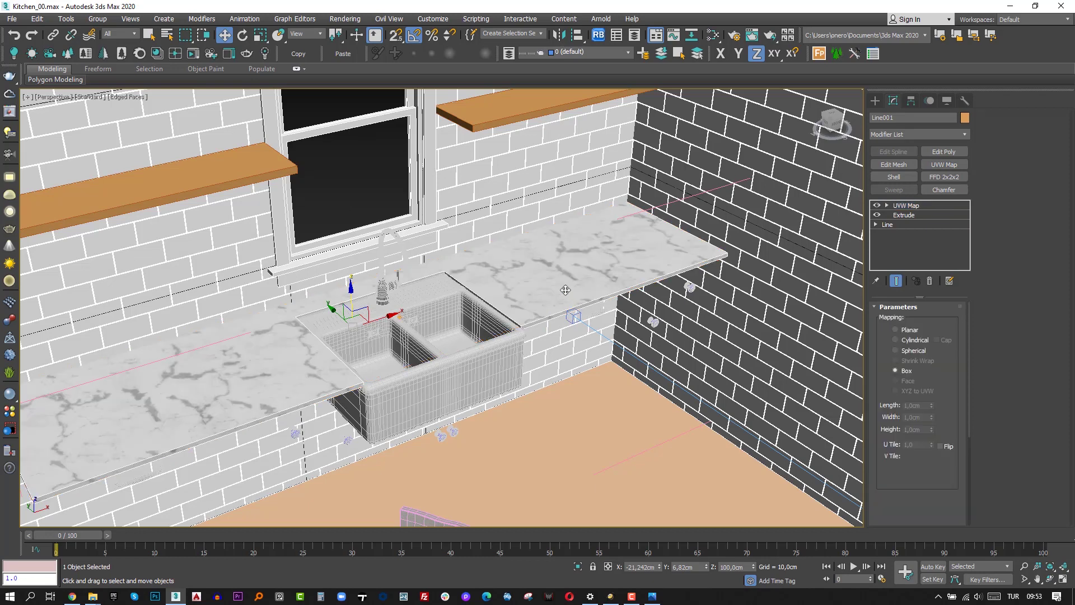
{"action": "scroll", "coordinate": [565, 291], "scroll_direction": "up", "scroll_amount": 5}
{"action": "middle_click_drag", "start_coordinate": [514, 358], "coordinate": [501, 328], "text": "alt"}
{"action": "scroll", "coordinate": [508, 329], "scroll_direction": "up", "scroll_amount": 2}
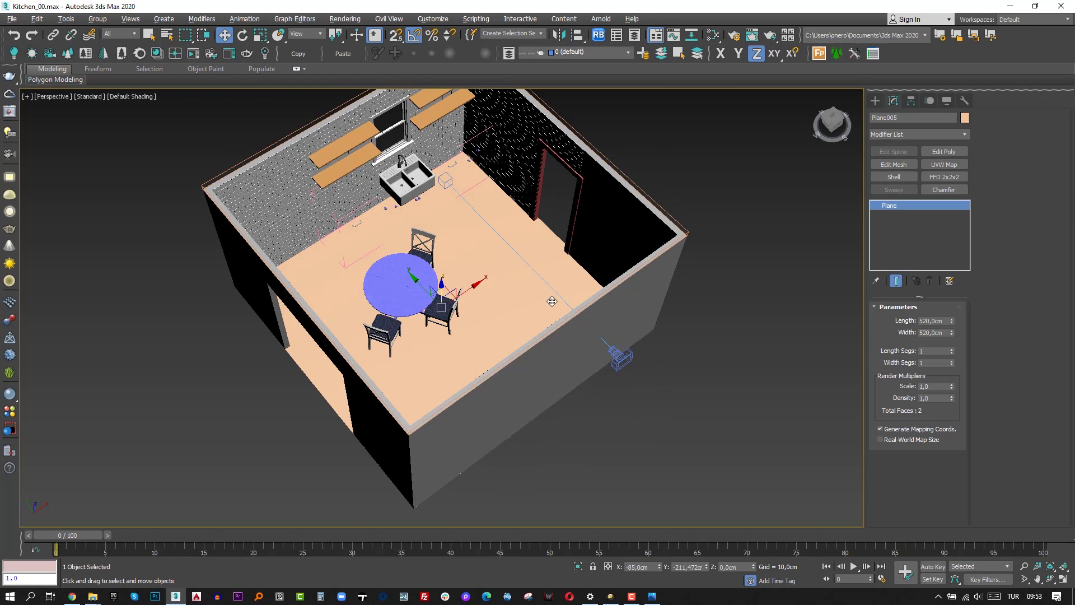
- Isolate the floor plane and assign it Flooring Laminate Aged from the Corona Material Library's Flooring category
{"action": "key", "text": "alt+q"}
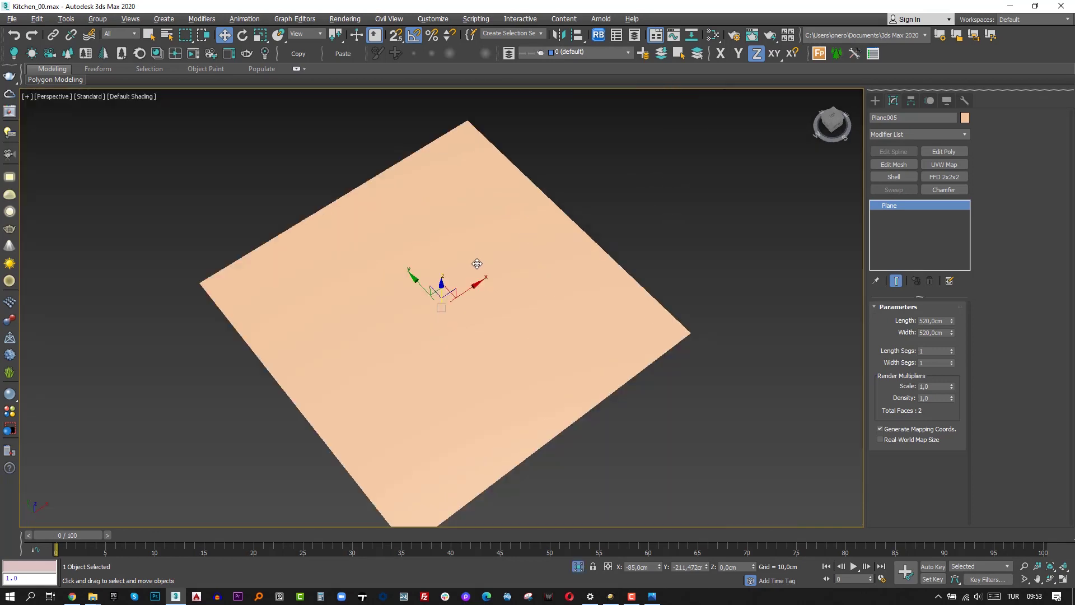
{"action": "middle_click_drag", "start_coordinate": [557, 342], "coordinate": [498, 340], "text": "alt"}
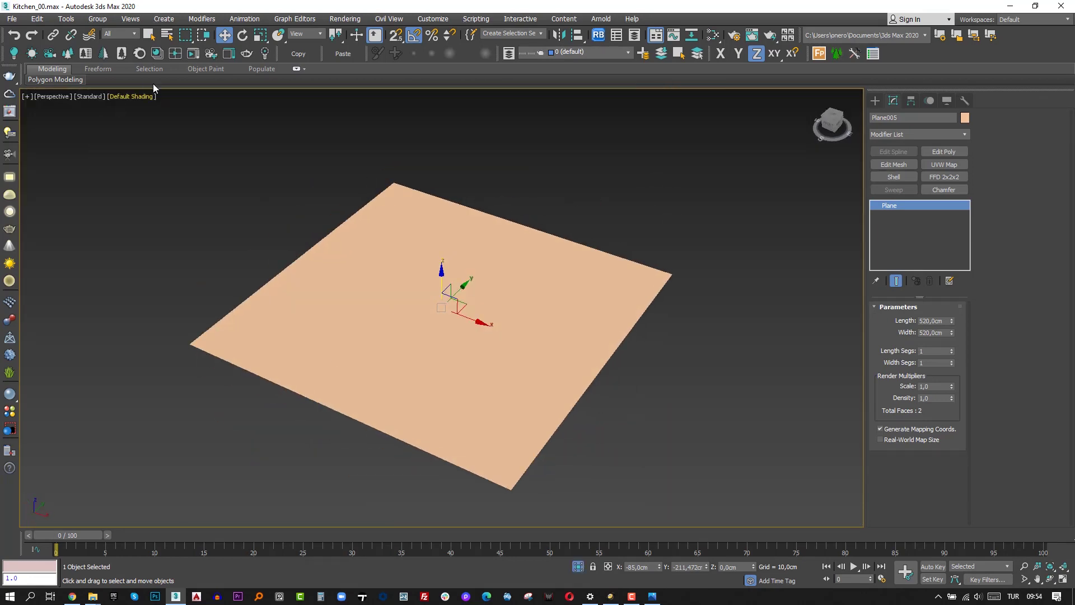
{"action": "left_click", "coordinate": [157, 56]}
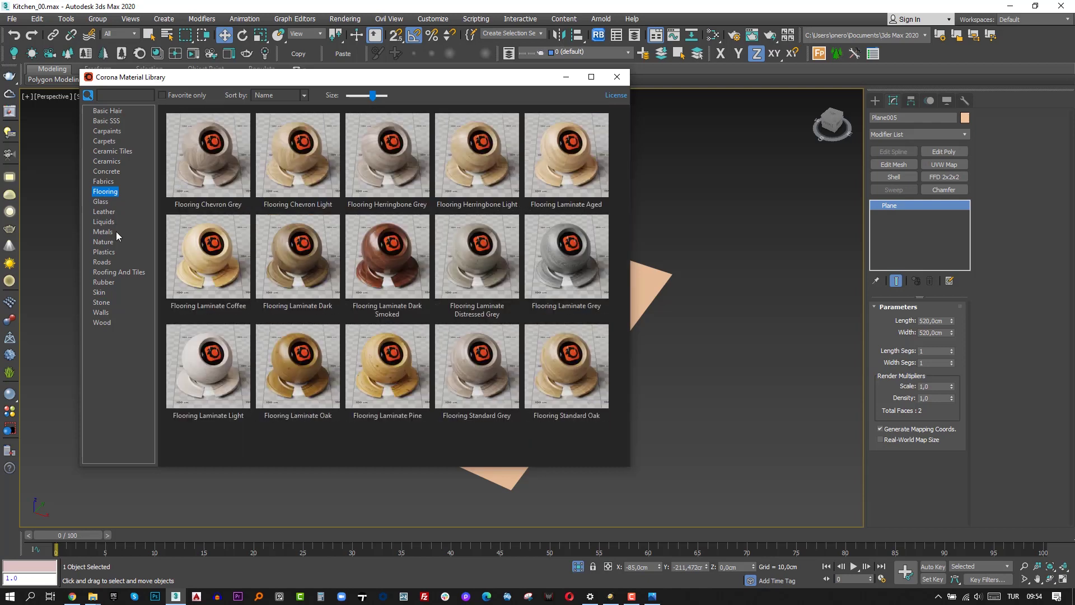
{"action": "left_click_drag", "start_coordinate": [553, 165], "coordinate": [756, 374]}
- Add a UVW Map modifier to the floor plane with Real-World Map Size enabled and inspect the wood texture
{"action": "left_click", "coordinate": [945, 164]}
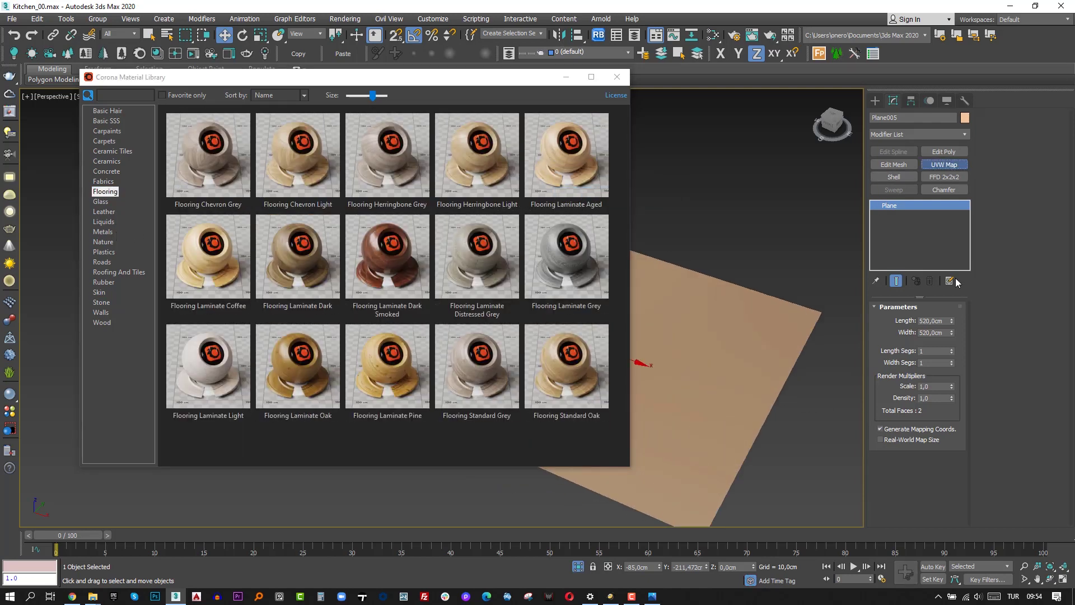
{"action": "left_click", "coordinate": [567, 77]}
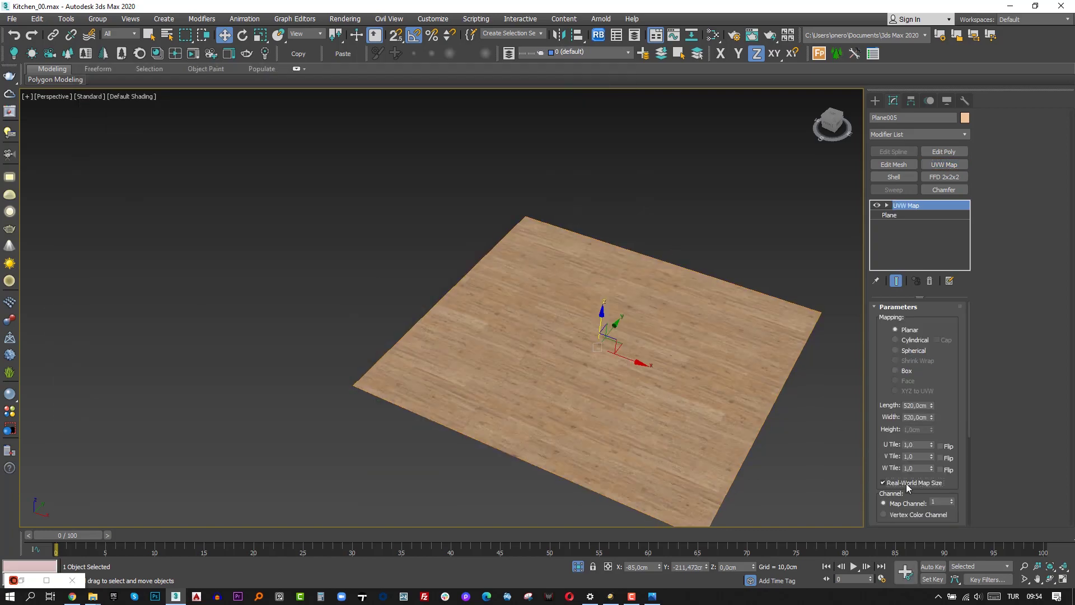
{"action": "scroll", "coordinate": [578, 376], "scroll_direction": "up", "scroll_amount": 2}
{"action": "scroll", "coordinate": [578, 376], "scroll_direction": "up", "scroll_amount": 3}
{"action": "scroll", "coordinate": [645, 360], "scroll_direction": "down", "scroll_amount": 5}
{"action": "scroll", "coordinate": [593, 417], "scroll_direction": "up", "scroll_amount": 5}
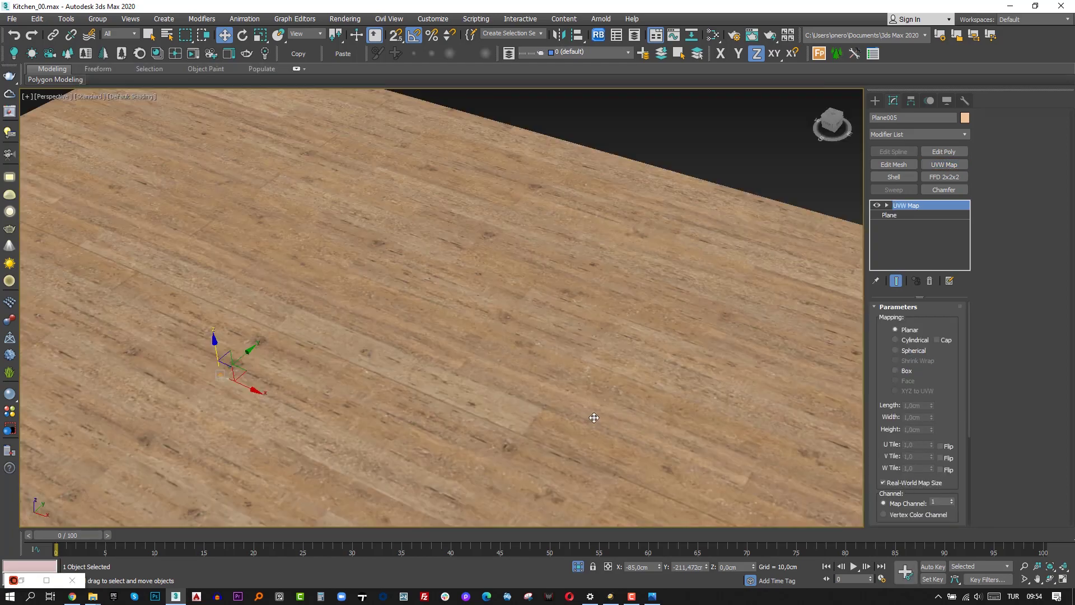
{"action": "scroll", "coordinate": [593, 418], "scroll_direction": "down", "scroll_amount": 2}
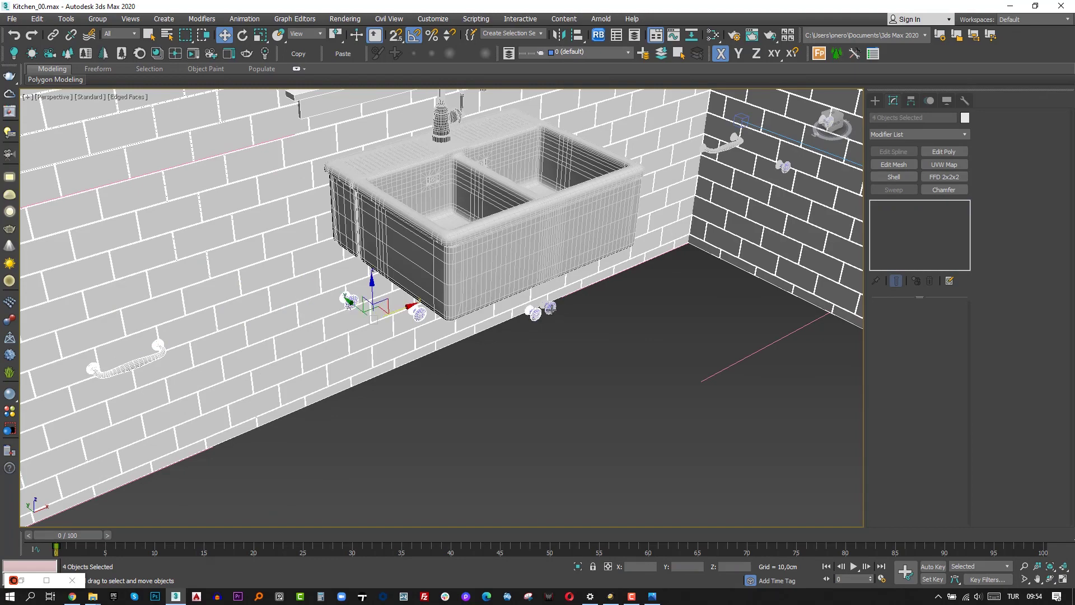
- Select all the cabinet handles and knobs and assign them Brass Clean from the Corona Material Library's Metals category
{"action": "scroll", "coordinate": [621, 243], "scroll_direction": "up", "scroll_amount": 2}
{"action": "left_click", "coordinate": [642, 220], "text": "ctrl"}
{"action": "left_click", "coordinate": [693, 238], "text": "ctrl"}
{"action": "left_click", "coordinate": [738, 195], "text": "ctrl"}
{"action": "scroll", "coordinate": [554, 322], "scroll_direction": "down", "scroll_amount": 3}
{"action": "middle_click_drag", "start_coordinate": [554, 322], "coordinate": [506, 294], "text": "alt"}
{"action": "left_click_drag", "start_coordinate": [501, 293], "coordinate": [505, 226]}
{"action": "key", "text": "ctrl+z"}
{"action": "middle_click_drag", "start_coordinate": [501, 260], "coordinate": [472, 273], "text": "alt"}
{"action": "scroll", "coordinate": [471, 273], "scroll_direction": "up", "scroll_amount": 3}
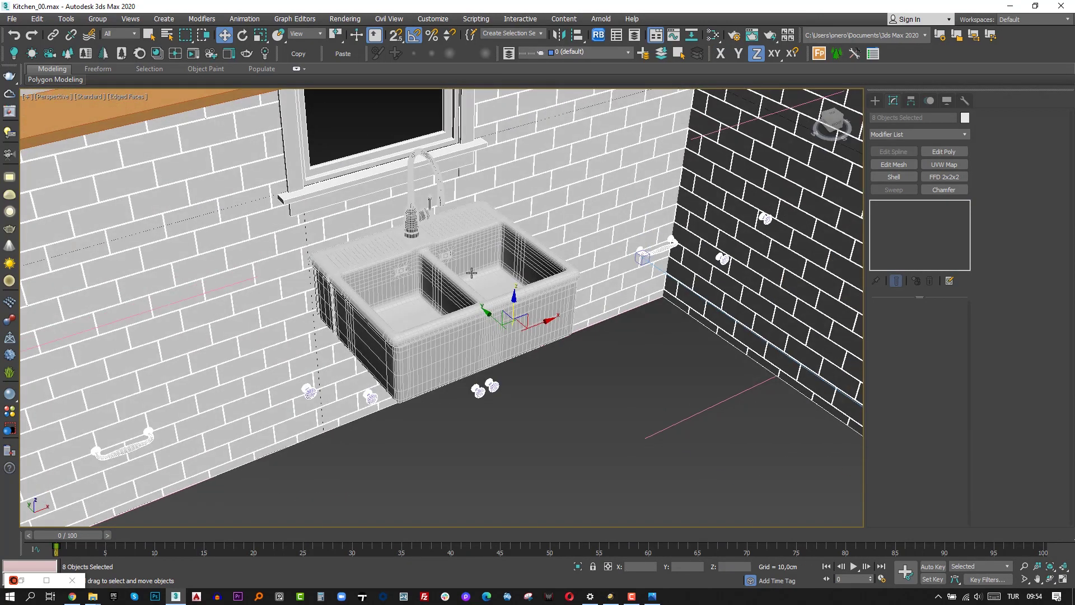
{"action": "left_click", "coordinate": [159, 54]}
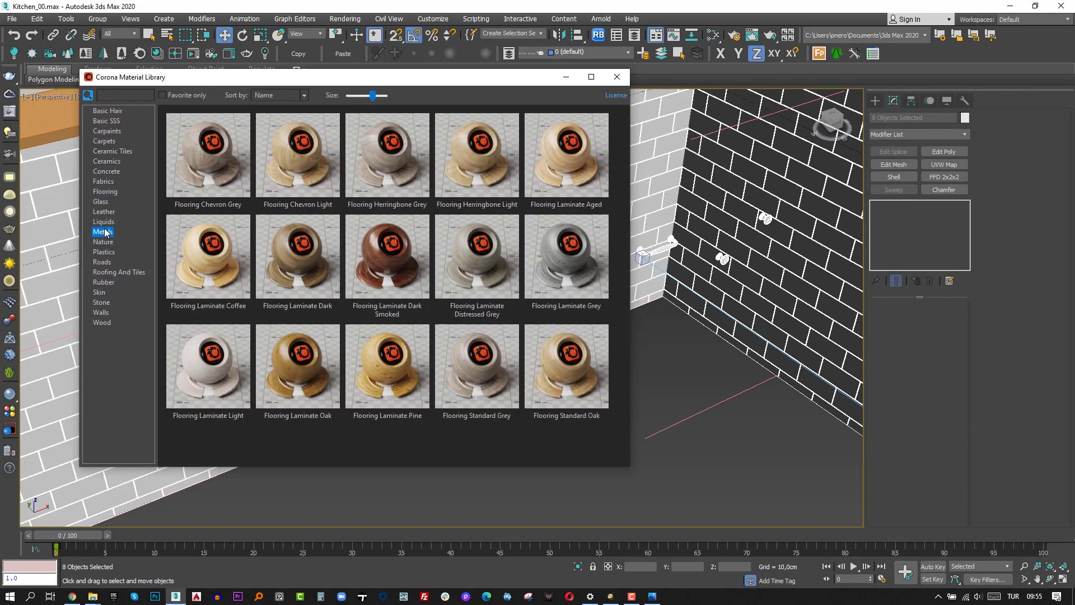
{"action": "scroll", "coordinate": [609, 255], "scroll_direction": "down", "scroll_amount": 5}
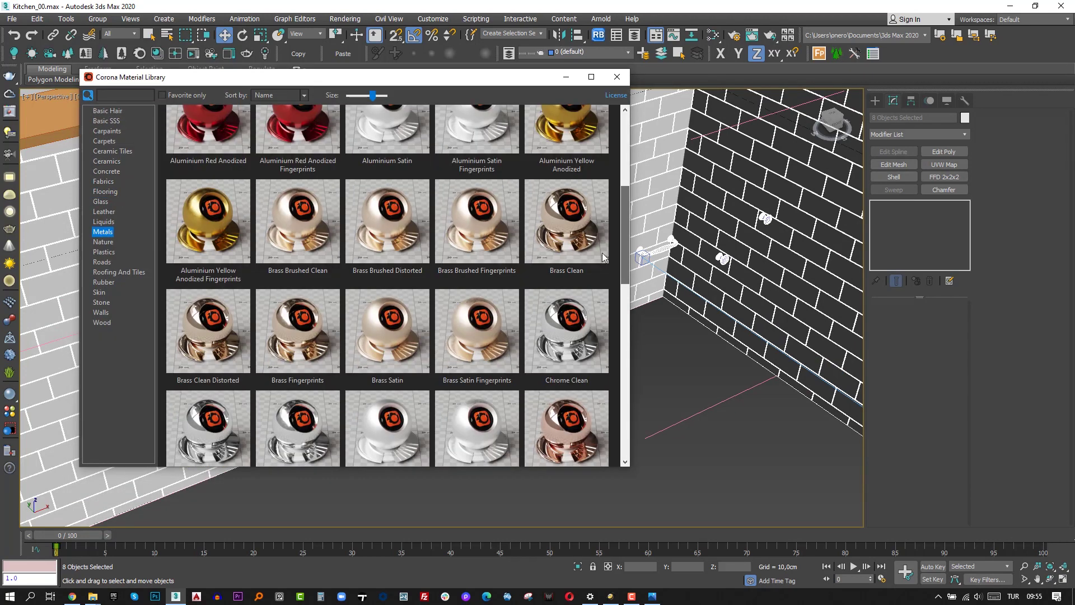
{"action": "right_click", "coordinate": [556, 229]}
{"action": "left_click", "coordinate": [616, 261]}
{"action": "left_click", "coordinate": [616, 77]}
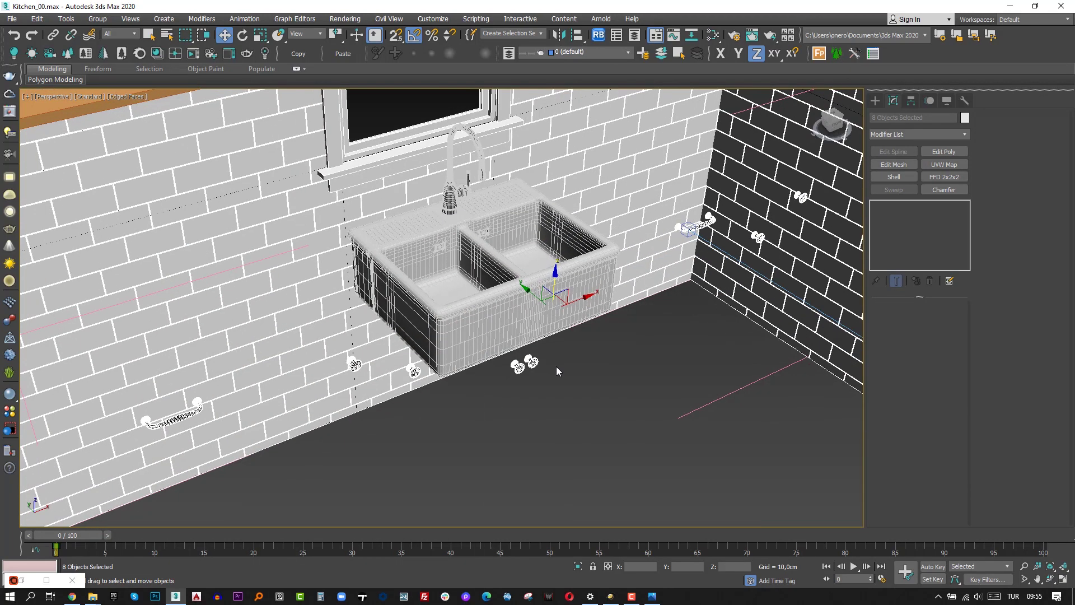
- Hide the handles and knobs, and detach the faucet element from the sink mesh as a separate object
{"action": "key", "text": "alt+h"}
{"action": "left_click", "coordinate": [448, 230]}
{"action": "middle_click_drag", "start_coordinate": [443, 210], "coordinate": [462, 323]}
{"action": "scroll", "coordinate": [448, 229], "scroll_direction": "up", "scroll_amount": 5}
{"action": "key", "text": "F4"}
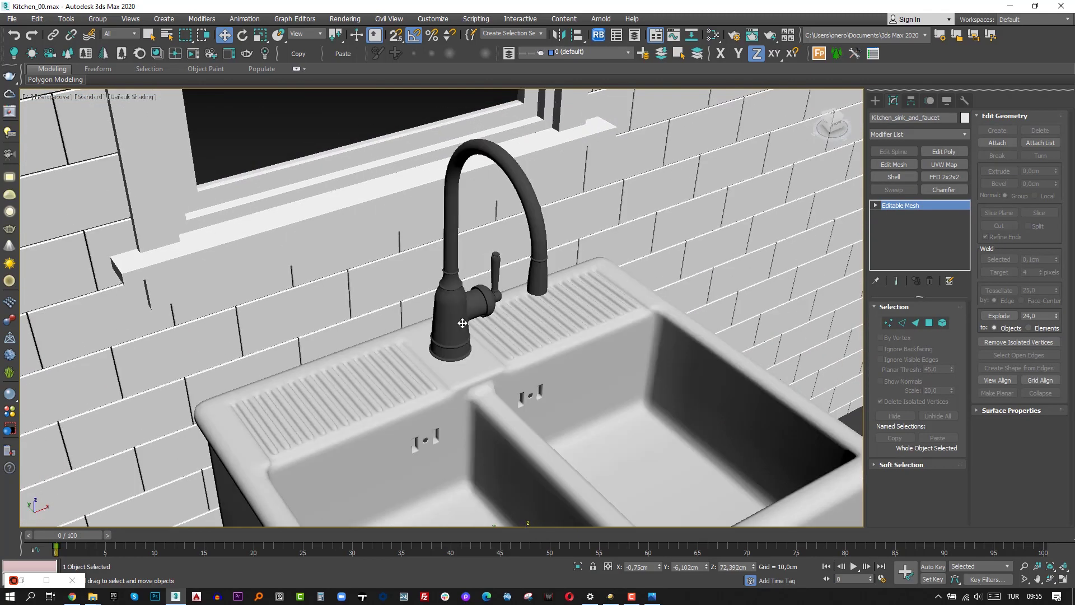
{"action": "key", "text": "5"}
{"action": "left_click", "coordinate": [456, 324]}
{"action": "left_click", "coordinate": [1041, 144]}
{"action": "left_click", "coordinate": [574, 307]}
{"action": "key", "text": "5"}
- Hide the sink and center the detached faucet's pivot on the object
{"action": "key", "text": "Delete"}
{"action": "left_click", "coordinate": [539, 271]}
{"action": "left_click", "coordinate": [910, 102]}
{"action": "left_click", "coordinate": [917, 179]}
{"action": "left_click", "coordinate": [912, 241]}
{"action": "left_click", "coordinate": [917, 180]}
{"action": "left_click_drag", "start_coordinate": [525, 246], "coordinate": [330, 305]}
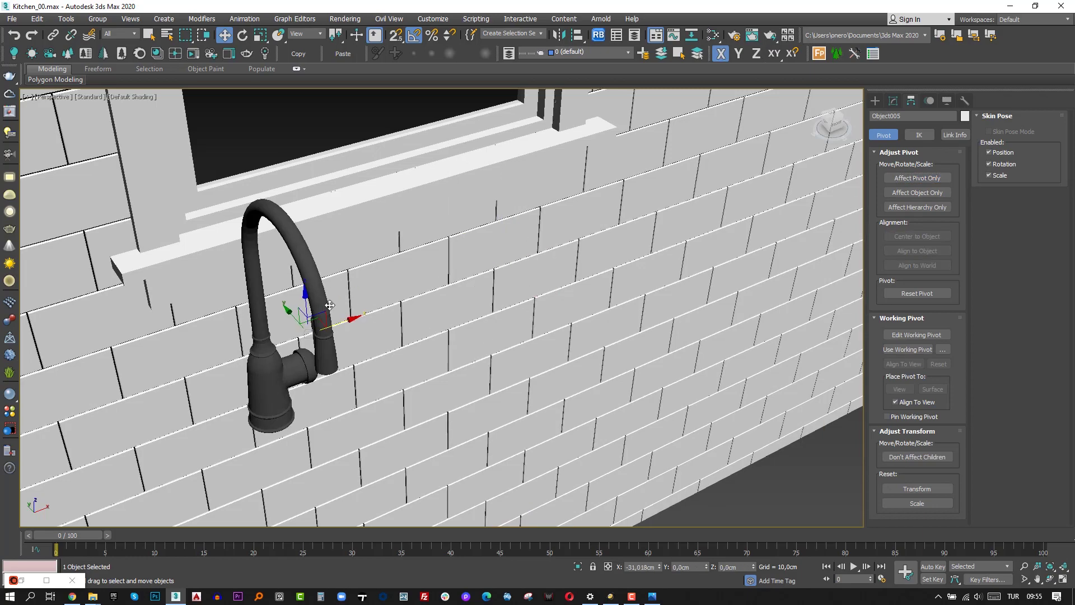
{"action": "key", "text": "ctrl+z"}
- Assign Brass Clean from the Corona Material Library to the faucet and hide it
{"action": "left_click", "coordinate": [158, 54]}
{"action": "right_click", "coordinate": [564, 230]}
{"action": "left_click", "coordinate": [575, 262]}
{"action": "left_click_drag", "start_coordinate": [448, 77], "coordinate": [222, 91]}
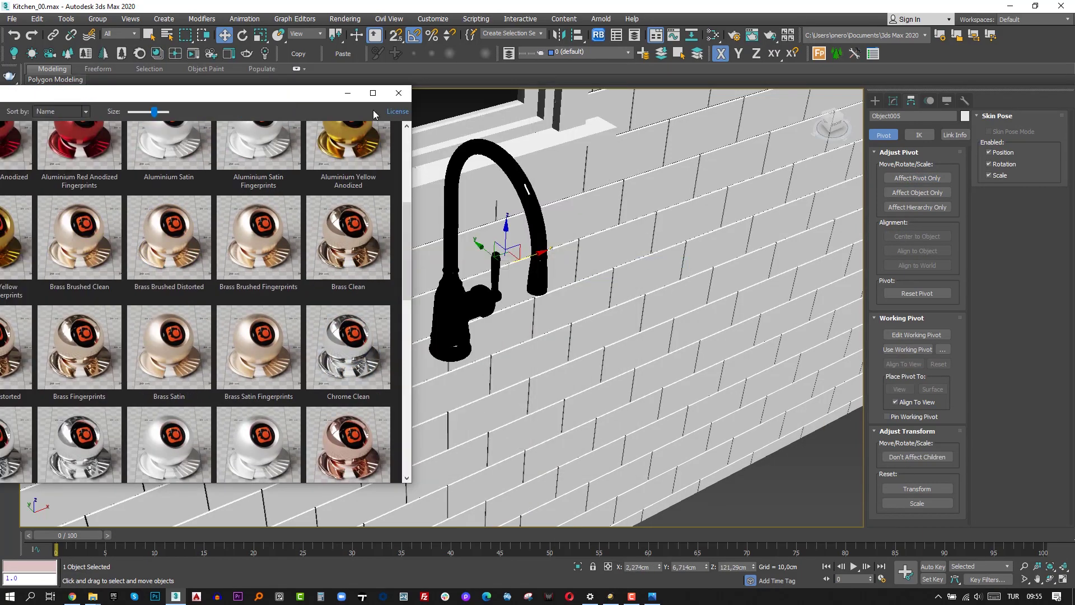
{"action": "left_click", "coordinate": [404, 91]}
{"action": "scroll", "coordinate": [516, 336], "scroll_direction": "down", "scroll_amount": 5}
{"action": "key", "text": "Delete"}
- Select the four wall shelves and assign them Oak Northland Floor from the Corona Material Library's Wood category
{"action": "middle_click_drag", "start_coordinate": [516, 336], "coordinate": [491, 283], "text": "alt"}
{"action": "scroll", "coordinate": [494, 341], "scroll_direction": "down", "scroll_amount": 3}
{"action": "left_click", "coordinate": [573, 193]}
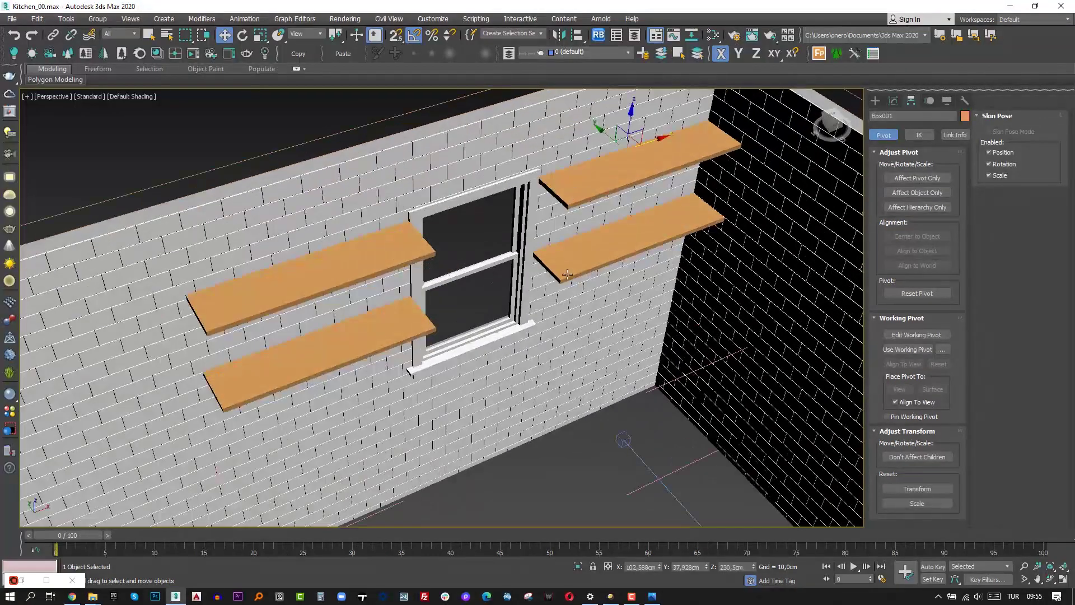
{"action": "left_click", "coordinate": [607, 241], "text": "ctrl"}
{"action": "left_click", "coordinate": [377, 327], "text": "ctrl"}
{"action": "left_click", "coordinate": [377, 265], "text": "ctrl"}
{"action": "left_click", "coordinate": [158, 54]}
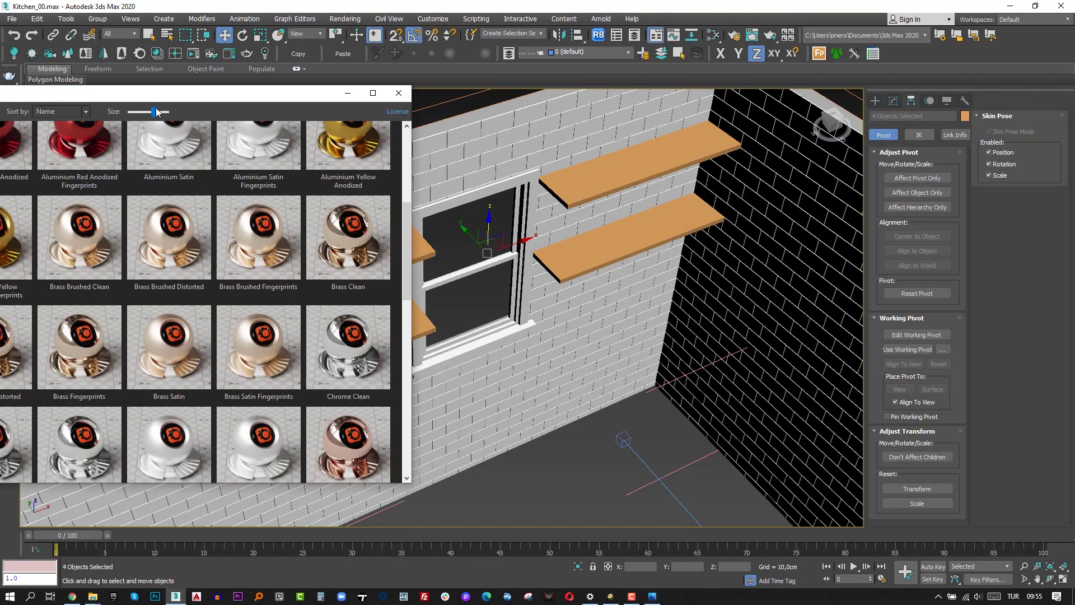
{"action": "left_click_drag", "start_coordinate": [159, 93], "coordinate": [334, 104]}
{"action": "left_click", "coordinate": [61, 347]}
{"action": "scroll", "coordinate": [588, 263], "scroll_direction": "down", "scroll_amount": 5}
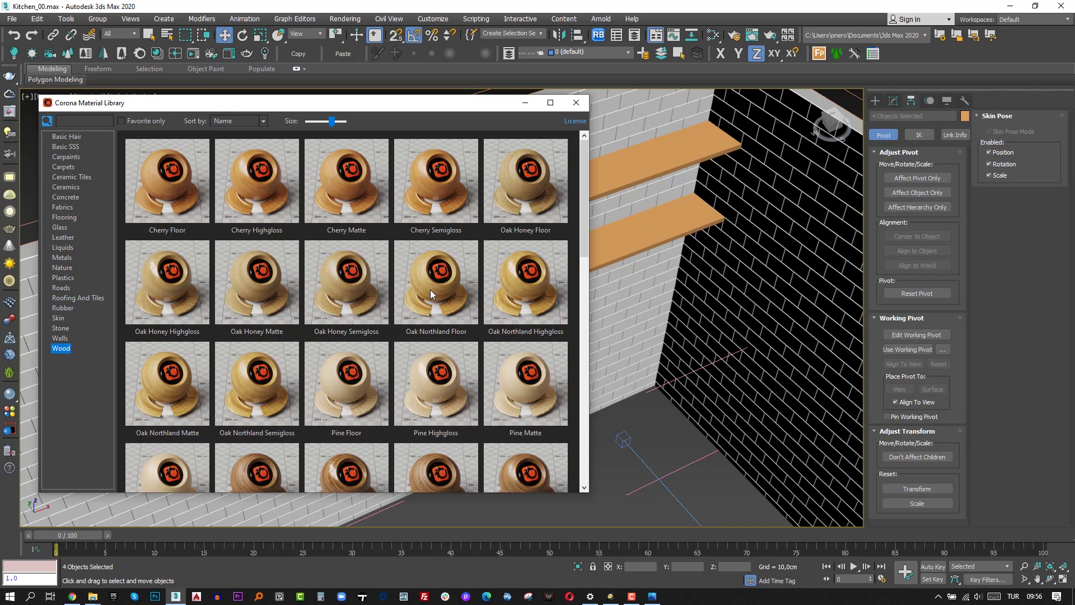
{"action": "right_click", "coordinate": [430, 290]}
{"action": "left_click", "coordinate": [488, 325]}
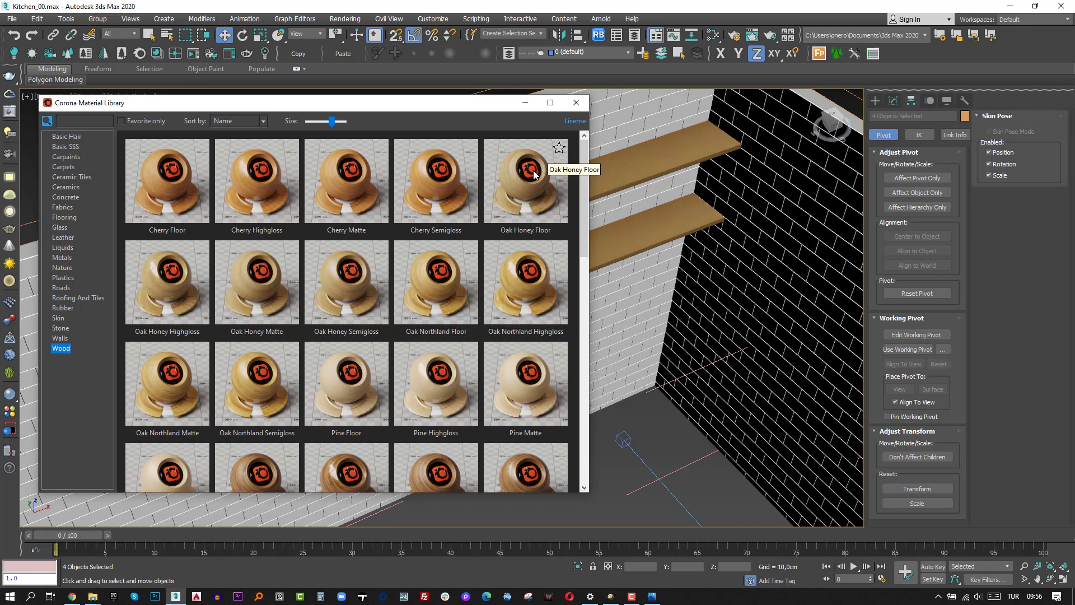
{"action": "left_click", "coordinate": [576, 103]}
- Add a UVW Map modifier with Box mapping and Real-World Map Size to the shelves, and hide them
{"action": "left_click", "coordinate": [895, 101]}
{"action": "left_click", "coordinate": [667, 168]}
{"action": "left_click", "coordinate": [944, 164]}
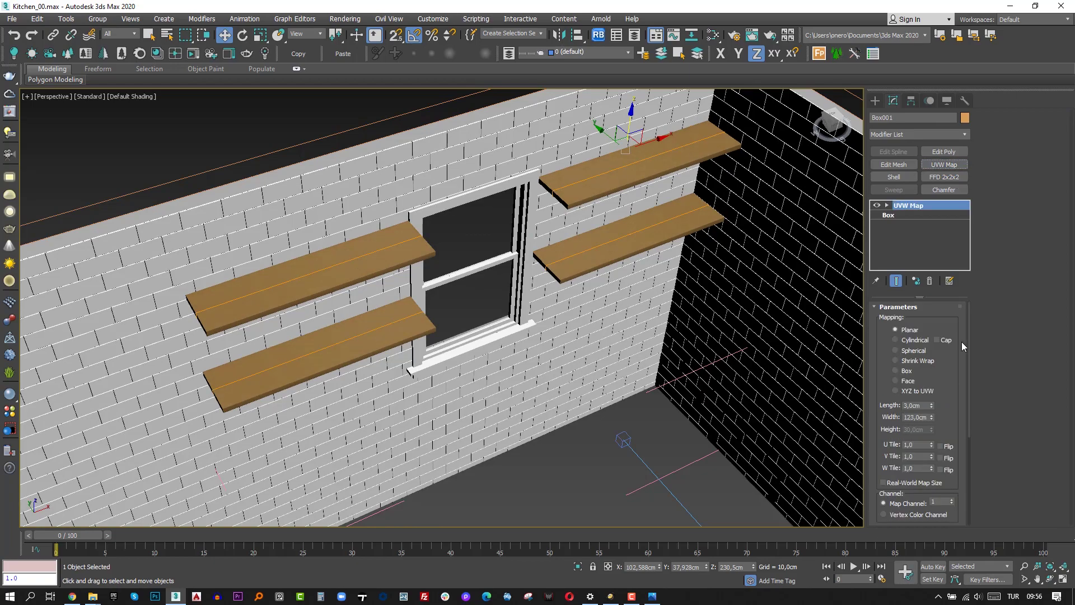
{"action": "left_click", "coordinate": [895, 371]}
{"action": "left_click", "coordinate": [922, 482]}
{"action": "left_click", "coordinate": [577, 188]}
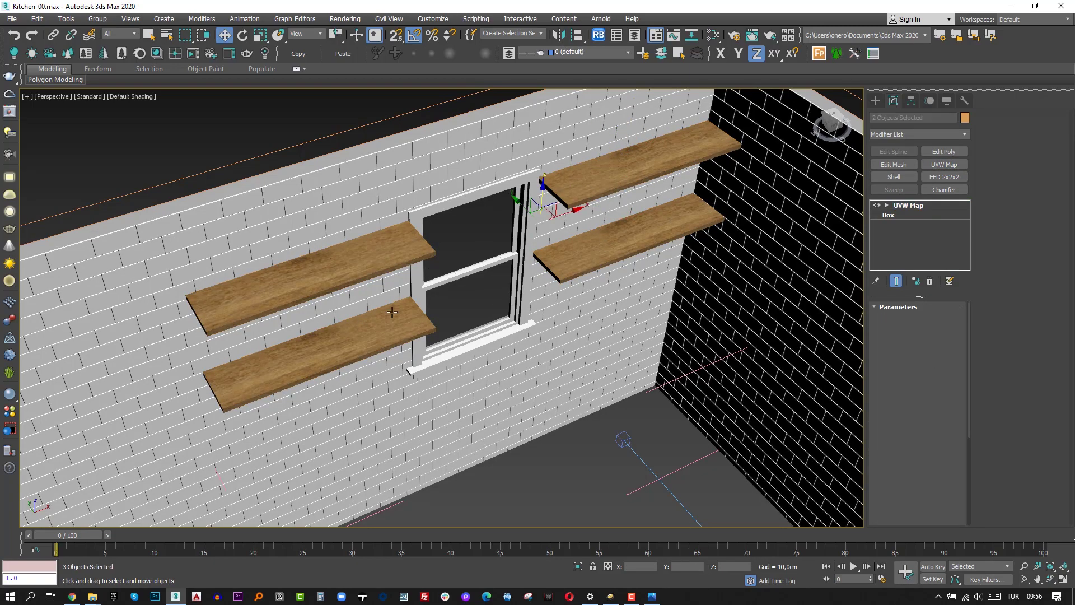
{"action": "key", "text": "Delete"}
- Select the window and the door frame at their original positions and isolate them
{"action": "mouse_move", "coordinate": [490, 346]}
{"action": "middle_mouse_down", "text": "alt"}
{"action": "mouse_move", "coordinate": [542, 247]}
{"action": "mouse_move", "coordinate": [504, 336]}
{"action": "middle_mouse_up", "text": "alt"}
{"action": "scroll", "coordinate": [171, 314], "scroll_direction": "up", "scroll_amount": 3}
{"action": "left_click_drag", "start_coordinate": [171, 314], "coordinate": [449, 398]}
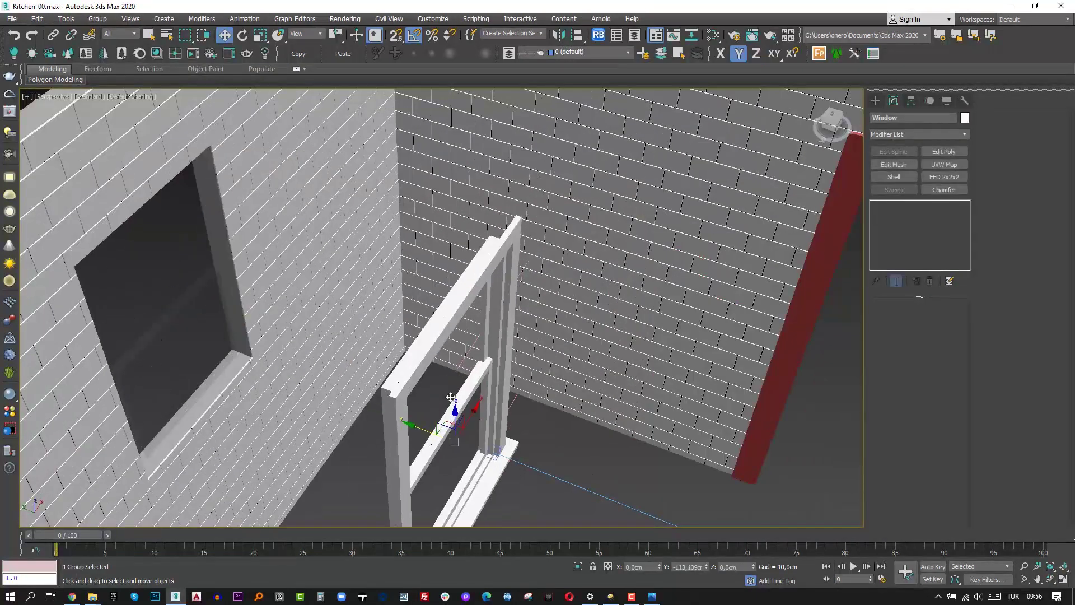
{"action": "key", "text": "ctrl+z"}
{"action": "middle_click_drag", "start_coordinate": [275, 358], "coordinate": [324, 372], "text": "alt"}
{"action": "middle_click_drag", "start_coordinate": [560, 390], "coordinate": [569, 336]}
{"action": "scroll", "coordinate": [569, 336], "scroll_direction": "down", "scroll_amount": 3}
{"action": "left_click", "coordinate": [681, 309], "text": "ctrl"}
{"action": "key", "text": "alt+q"}
- Duplicate the dark CoronaMtl in the Slate Material Editor and name the copy Window_Door
{"action": "key", "text": "m"}
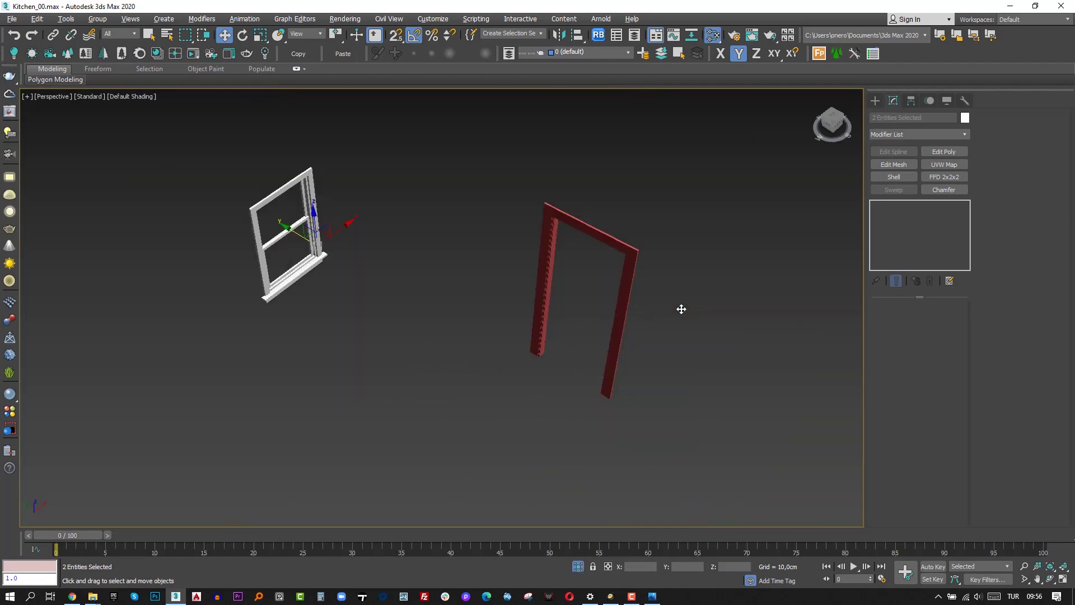
{"action": "middle_click_drag", "start_coordinate": [690, 206], "coordinate": [705, 208]}
{"action": "left_click_drag", "start_coordinate": [822, 170], "coordinate": [714, 166], "text": "shift"}
{"action": "double_click", "coordinate": [715, 169]}
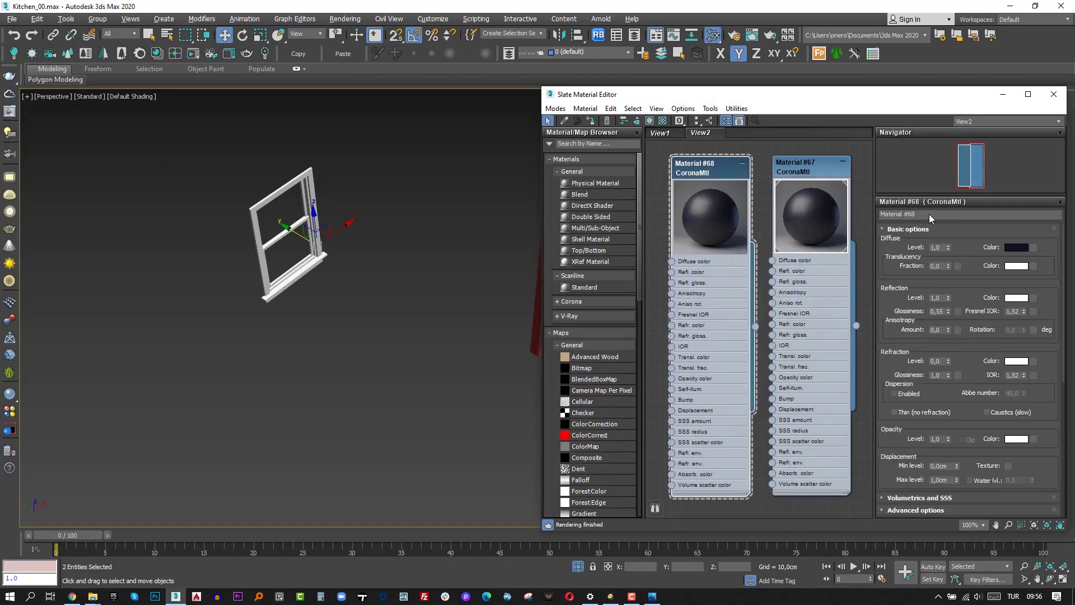
{"action": "type", "text": "Window_Door"}
- Set Window_Door's diffuse color to white with level 0,8 and assign it to the window and door frame
{"action": "left_click", "coordinate": [1019, 248]}
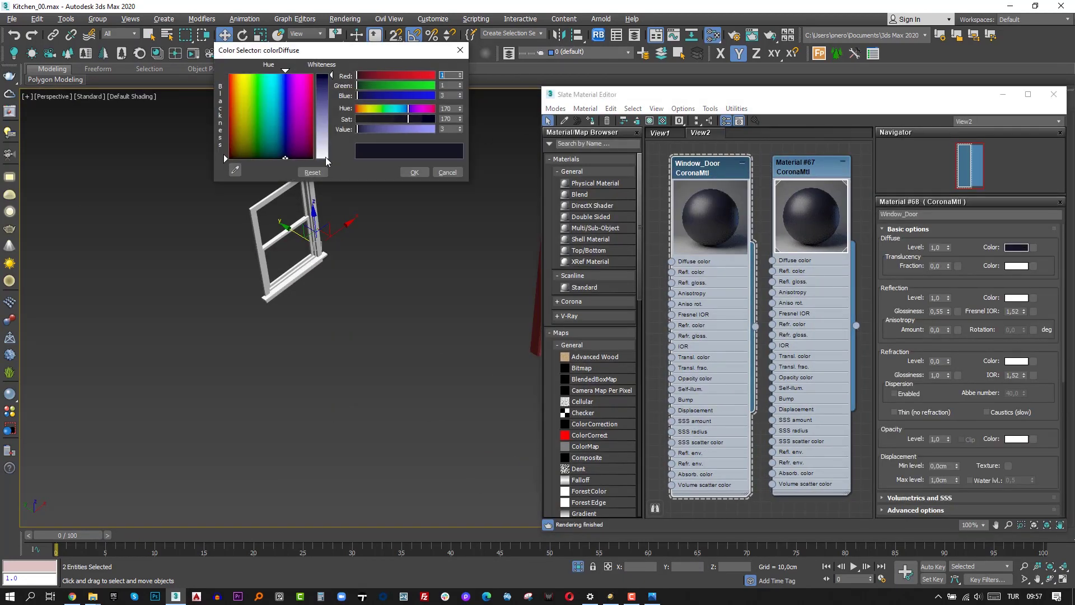
{"action": "left_click", "coordinate": [326, 157]}
{"action": "left_click", "coordinate": [413, 172]}
{"action": "type", "text": "0,8"}
{"action": "key", "text": "Return"}
{"action": "left_click", "coordinate": [591, 121]}
{"action": "left_click", "coordinate": [1003, 94]}
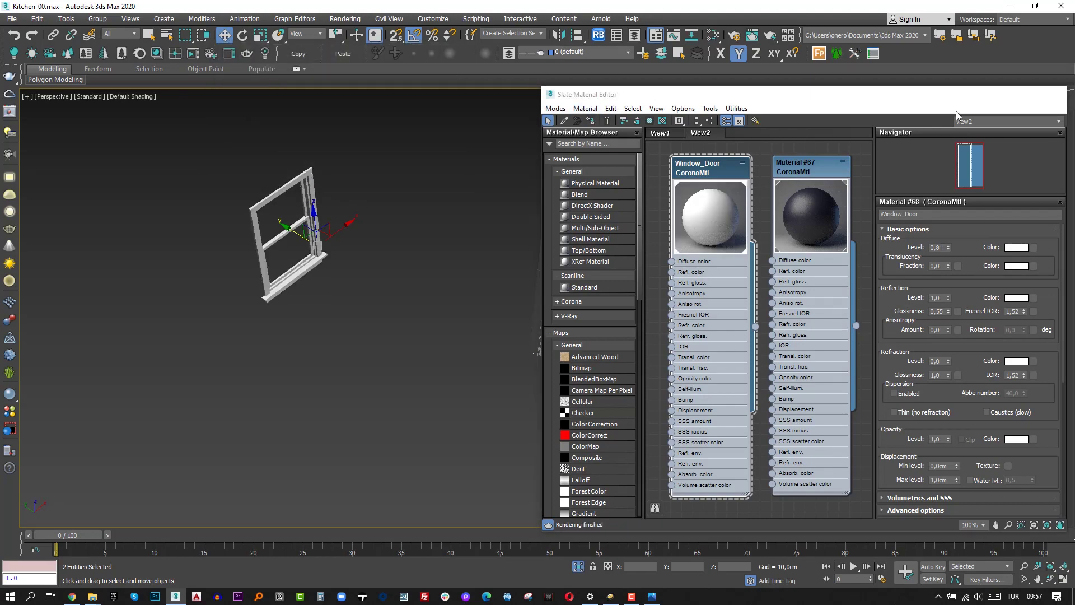
- Hide the window and door frame and exit isolation
{"action": "middle_click_drag", "start_coordinate": [616, 314], "coordinate": [638, 308]}
{"action": "key", "text": "alt+h"}
{"action": "left_click", "coordinate": [578, 567]}
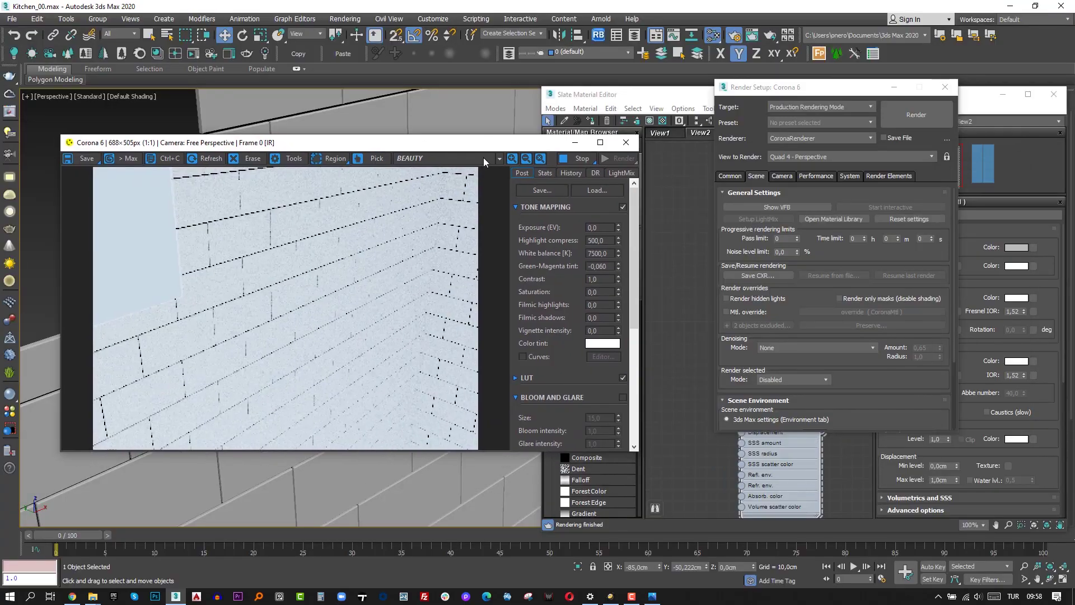
- Set the wall tile material's reflection level to 1,0 and connect a Noise map to its Bump slot
{"action": "left_click", "coordinate": [897, 115]}
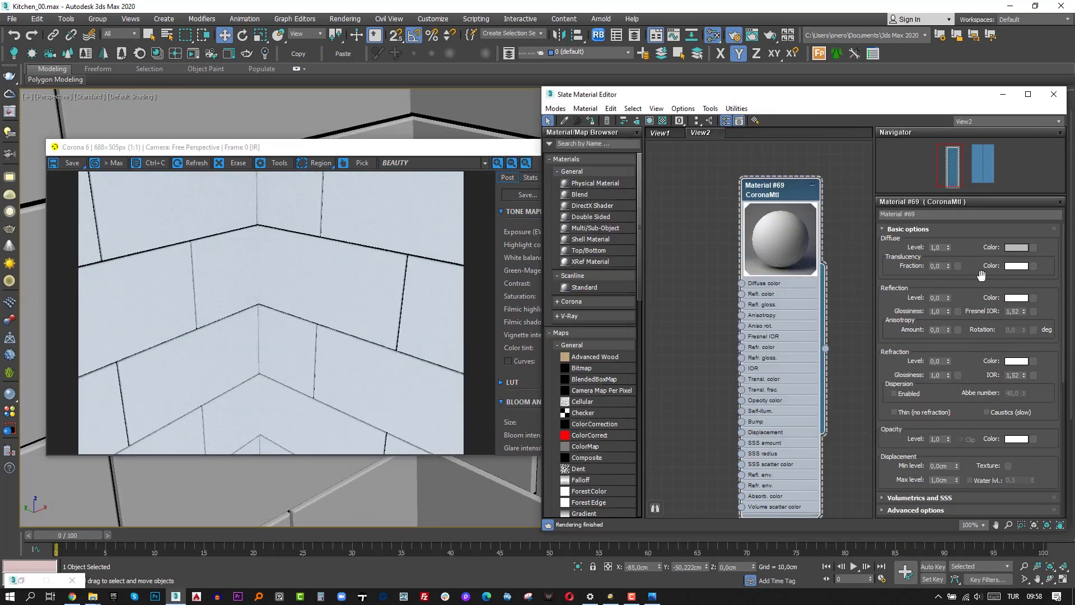
{"action": "middle_click_drag", "start_coordinate": [435, 485], "coordinate": [390, 485]}
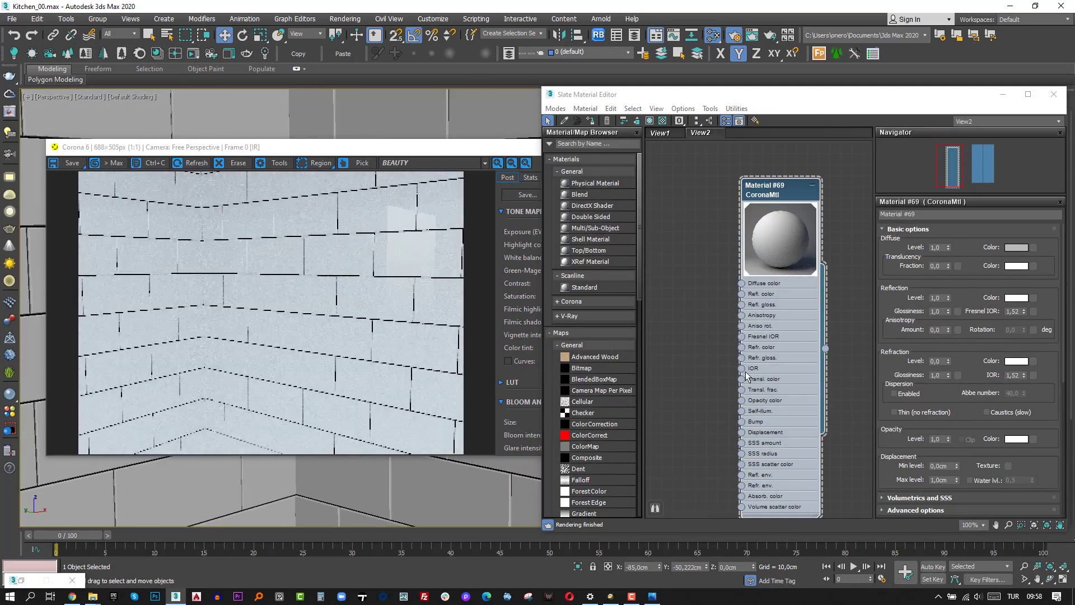
{"action": "middle_click_drag", "start_coordinate": [704, 359], "coordinate": [758, 322]}
{"action": "left_click_drag", "start_coordinate": [793, 384], "coordinate": [704, 417]}
{"action": "mouse_move", "coordinate": [721, 423]}
{"action": "left_click", "coordinate": [815, 336]}
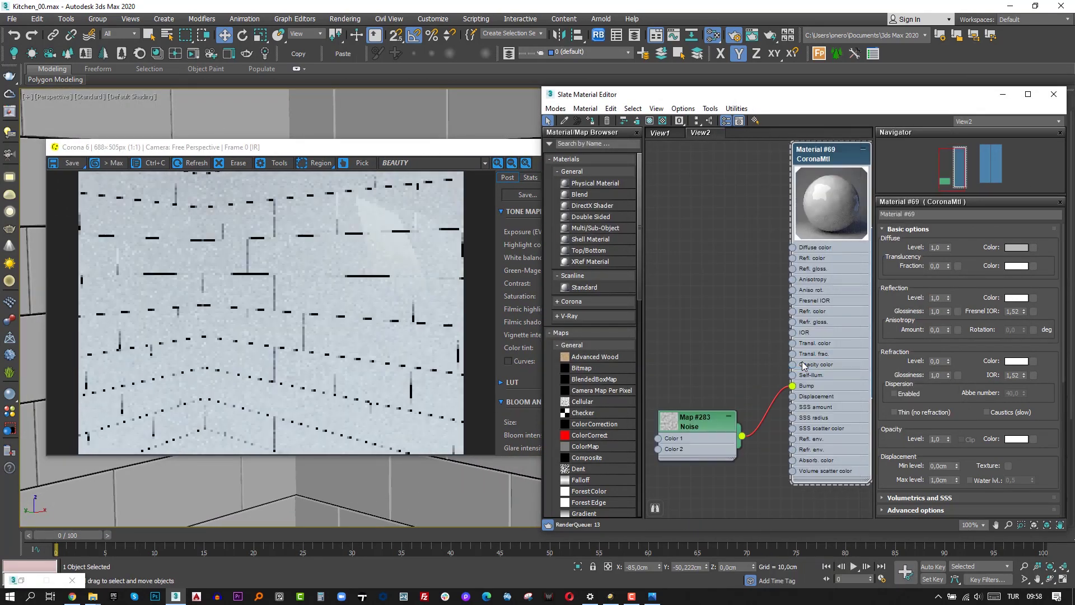
- Try Noise sizes of 1,0, 0,1 and 0,5, and limit the interactive render to a region of the wall
{"action": "double_click", "coordinate": [912, 370]}
{"action": "type", "text": "1"}
{"action": "key", "text": "Return"}
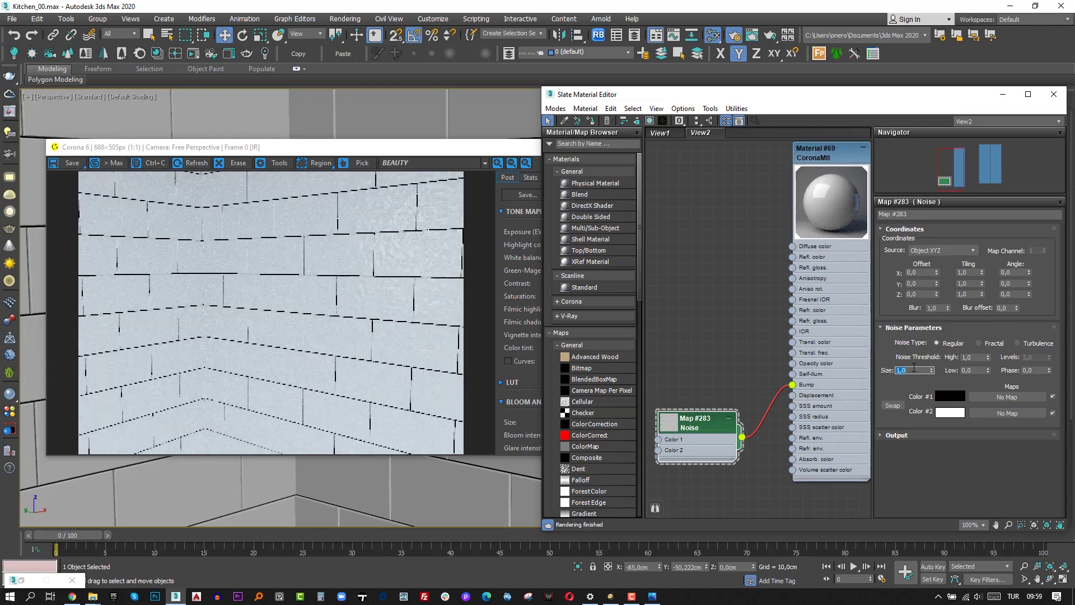
{"action": "type", "text": "0,1"}
{"action": "key", "text": "Return"}
{"action": "left_click", "coordinate": [319, 163]}
{"action": "left_click_drag", "start_coordinate": [431, 243], "coordinate": [464, 172]}
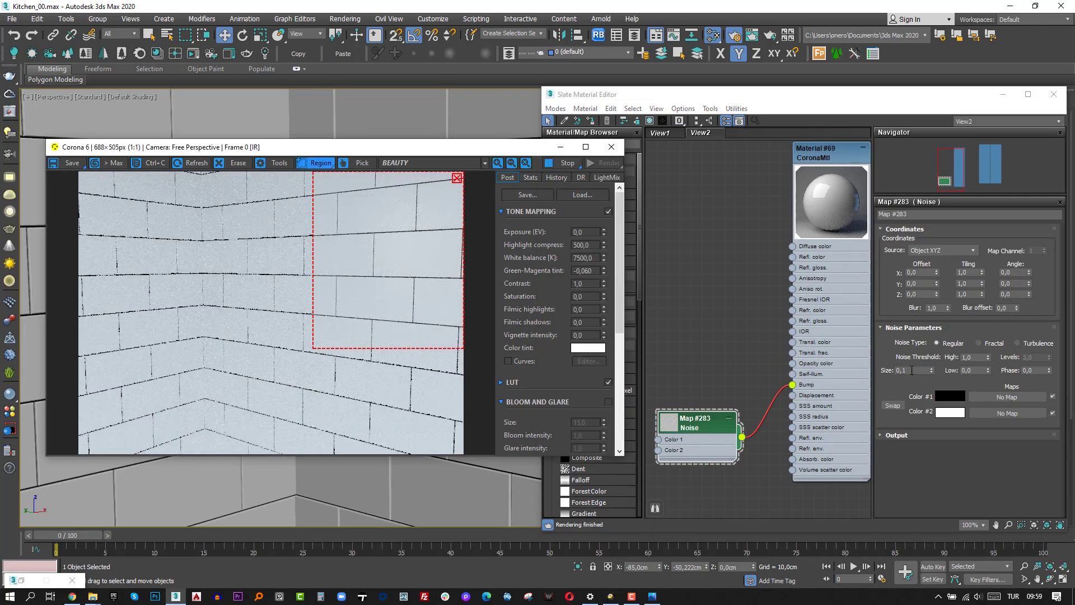
{"action": "double_click", "coordinate": [912, 370]}
{"action": "type", "text": "0,5"}
{"action": "key", "text": "Return"}
- Set the wall tile material's diffuse color to pure white and its diffuse level to 0,8
{"action": "double_click", "coordinate": [825, 151]}
{"action": "left_click", "coordinate": [1016, 247]}
{"action": "left_click_drag", "start_coordinate": [325, 73], "coordinate": [325, 159]}
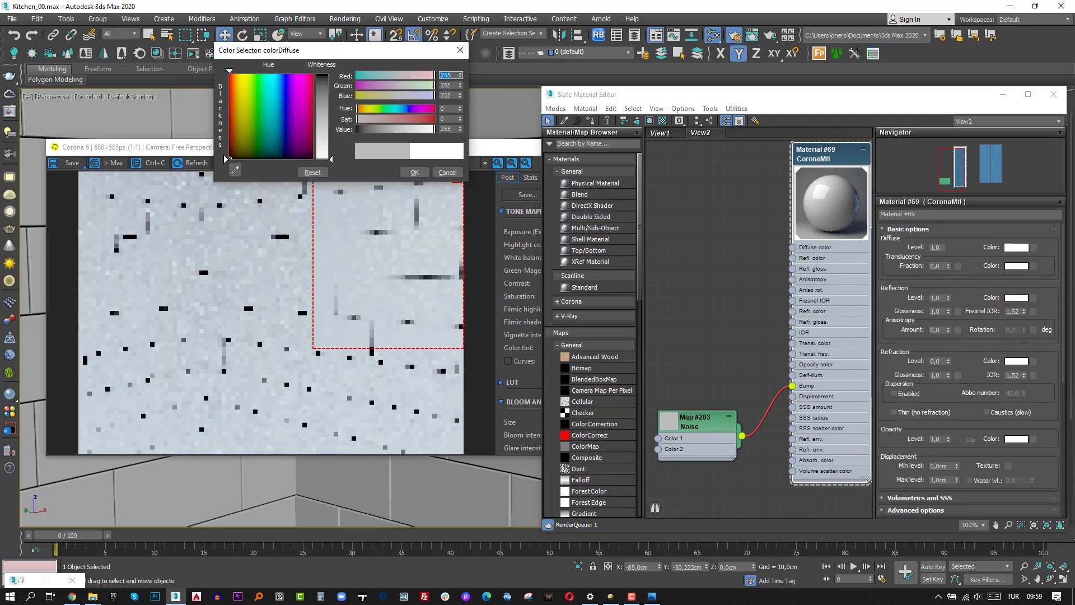
{"action": "left_click", "coordinate": [414, 173]}
{"action": "double_click", "coordinate": [944, 248]}
{"action": "type", "text": "0,8"}
{"action": "key", "text": "Return"}
- Set the size of the wall tiles' Noise bump map to 2,0
{"action": "double_click", "coordinate": [694, 421]}
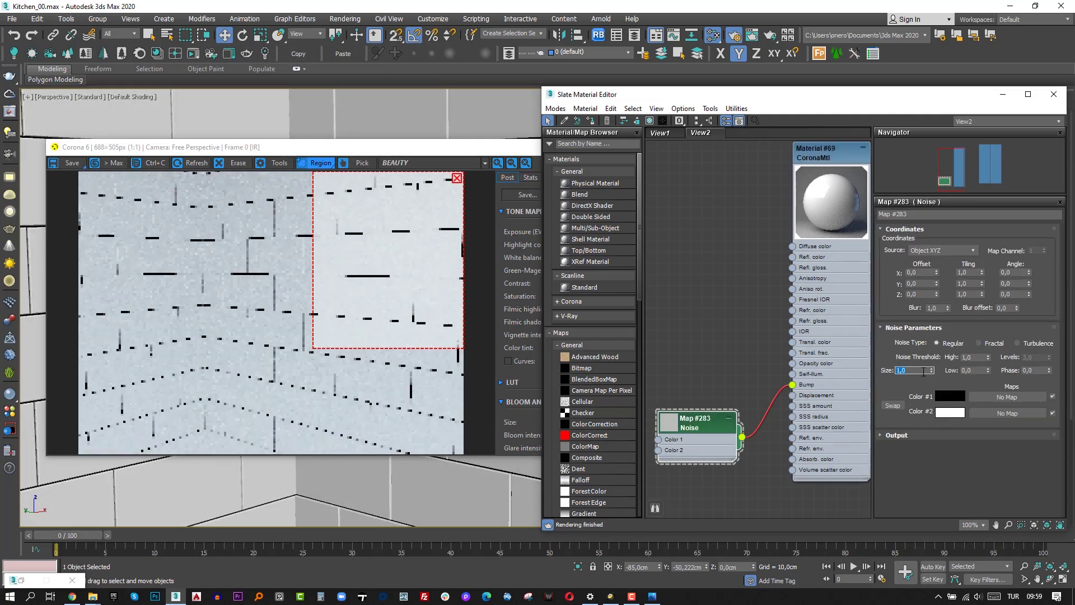
{"action": "double_click", "coordinate": [913, 370]}
{"action": "type", "text": "5"}
{"action": "key", "text": "Return"}
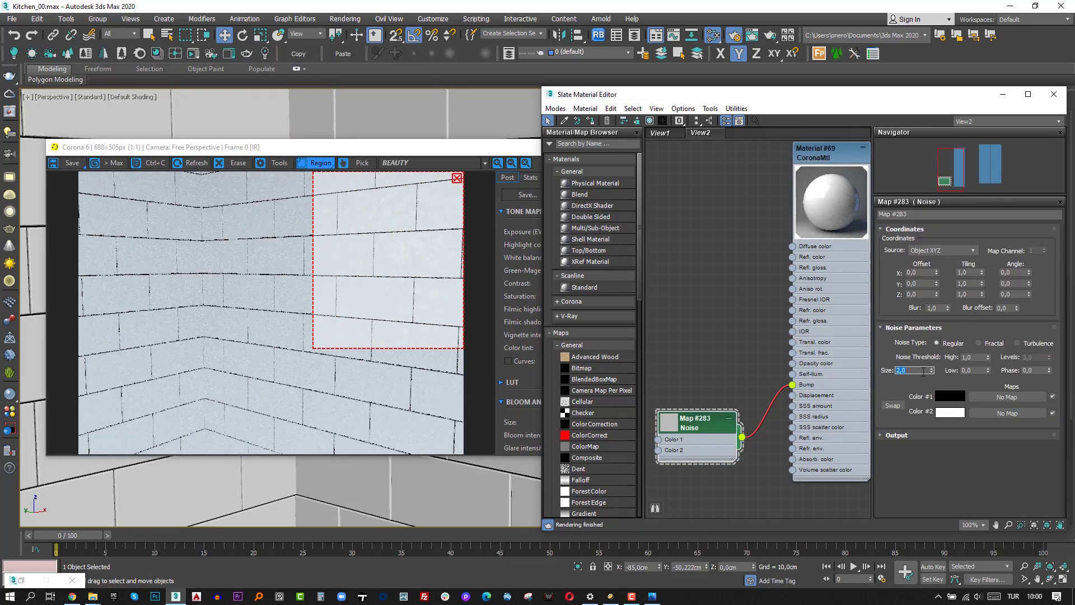
- Set the wall tile material's bump amount to 0,5
{"action": "double_click", "coordinate": [830, 153]}
{"action": "scroll", "coordinate": [928, 332], "scroll_direction": "down", "scroll_amount": 2}
{"action": "double_click", "coordinate": [946, 484]}
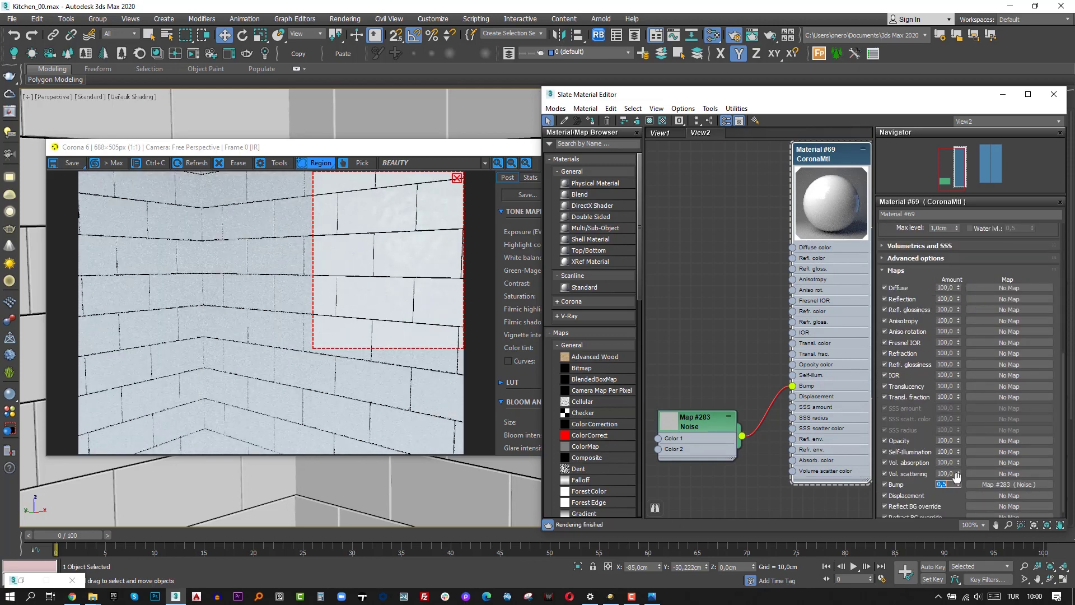
{"action": "key", "text": "Return"}
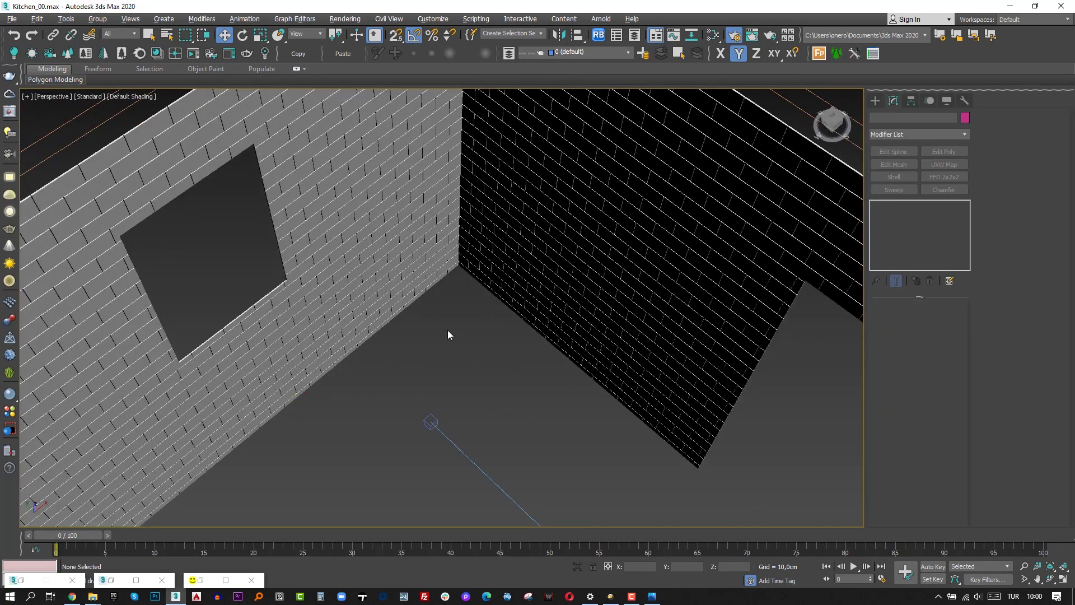
- Look through CoronaCamera001, unhide all objects and show the safe frame
{"action": "key", "text": "c"}
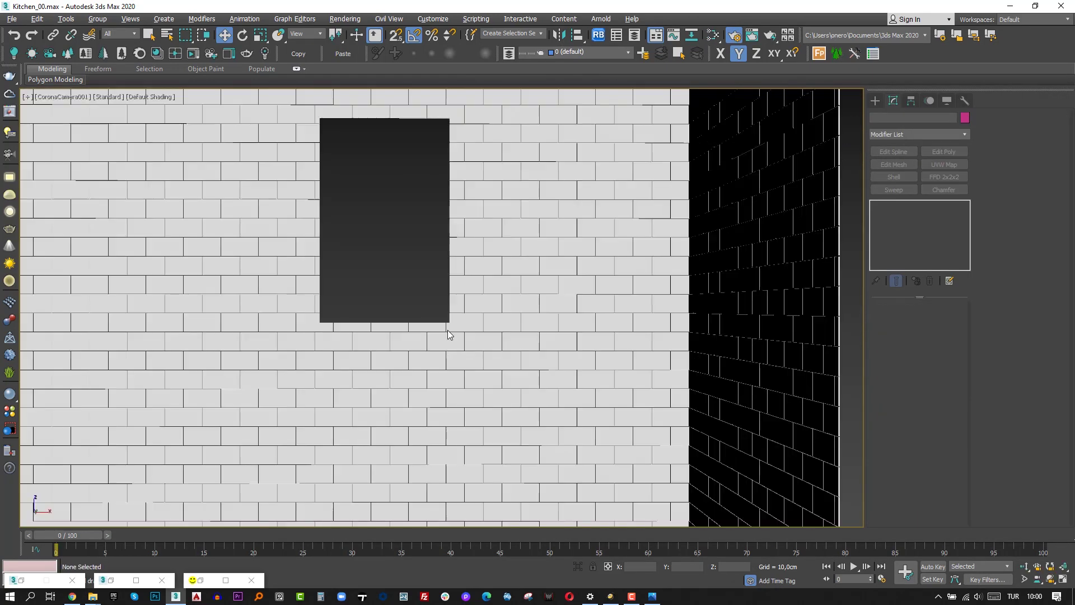
{"action": "right_click", "coordinate": [457, 268]}
{"action": "left_click", "coordinate": [474, 220]}
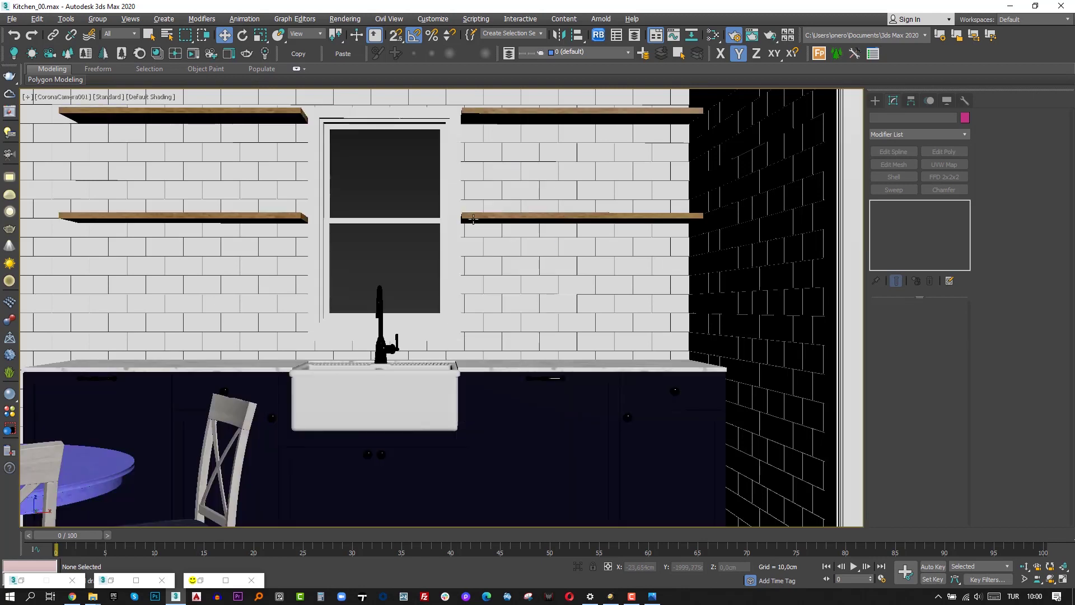
{"action": "key", "text": "shift+f"}
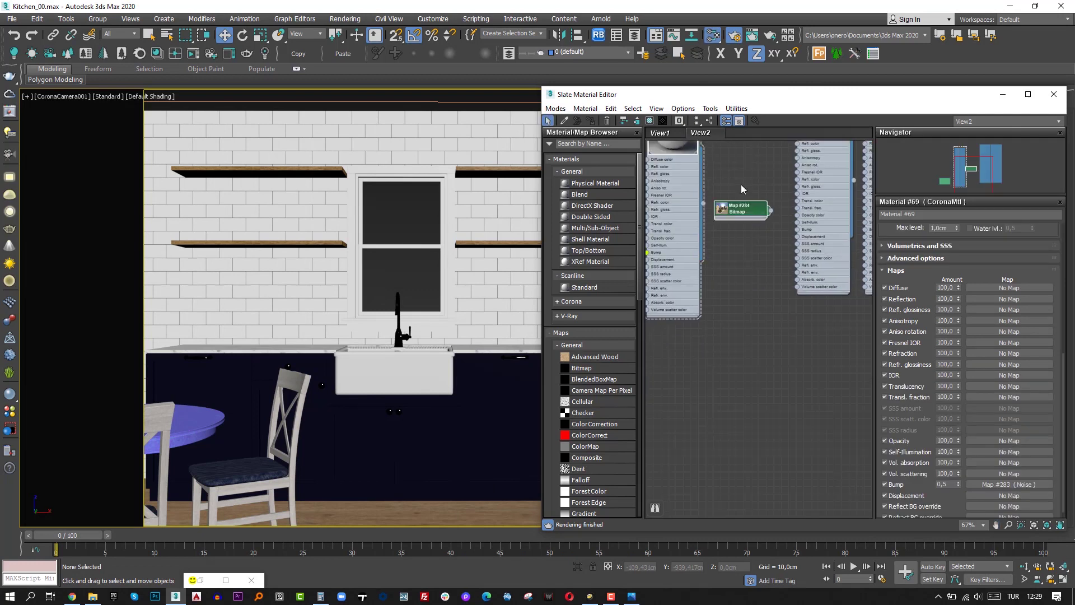
- Move the san_giuseppe_bridge_2k.hdr bitmap node to an empty area of the material graph and enlarge its preview
{"action": "right_click", "coordinate": [738, 209]}
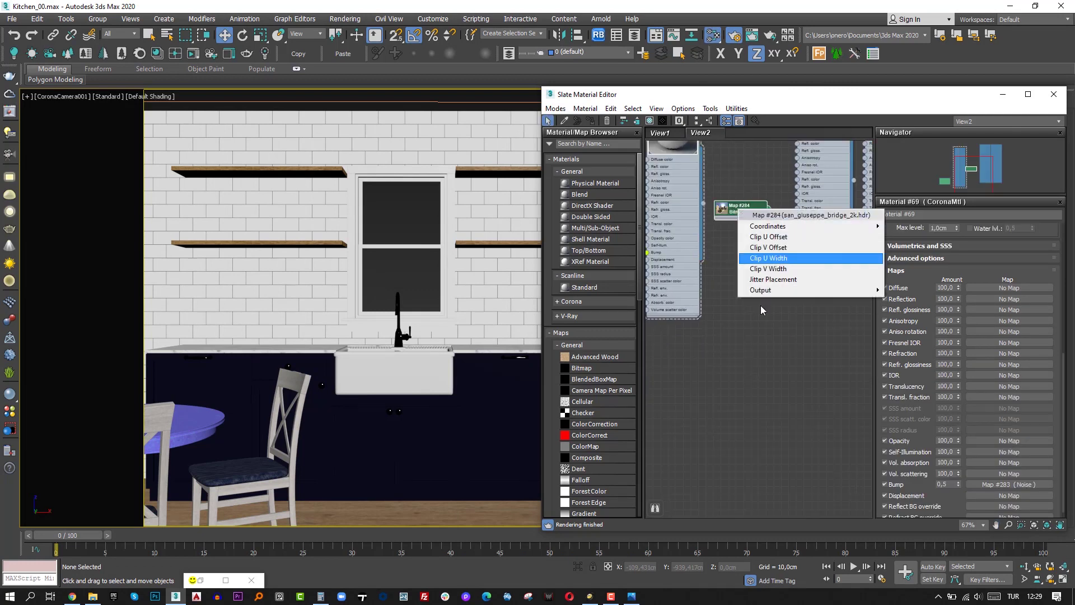
{"action": "left_click", "coordinate": [731, 359]}
{"action": "left_click_drag", "start_coordinate": [739, 215], "coordinate": [750, 411]}
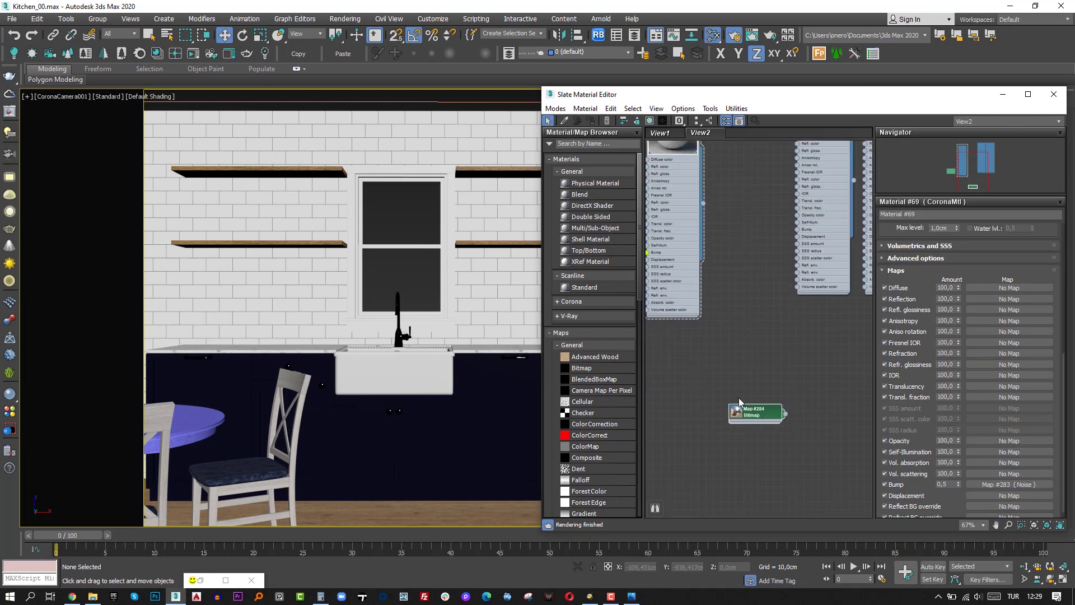
{"action": "scroll", "coordinate": [738, 424], "scroll_direction": "up", "scroll_amount": 2}
{"action": "double_click", "coordinate": [737, 413]}
{"action": "middle_click_drag", "start_coordinate": [753, 371], "coordinate": [742, 340]}
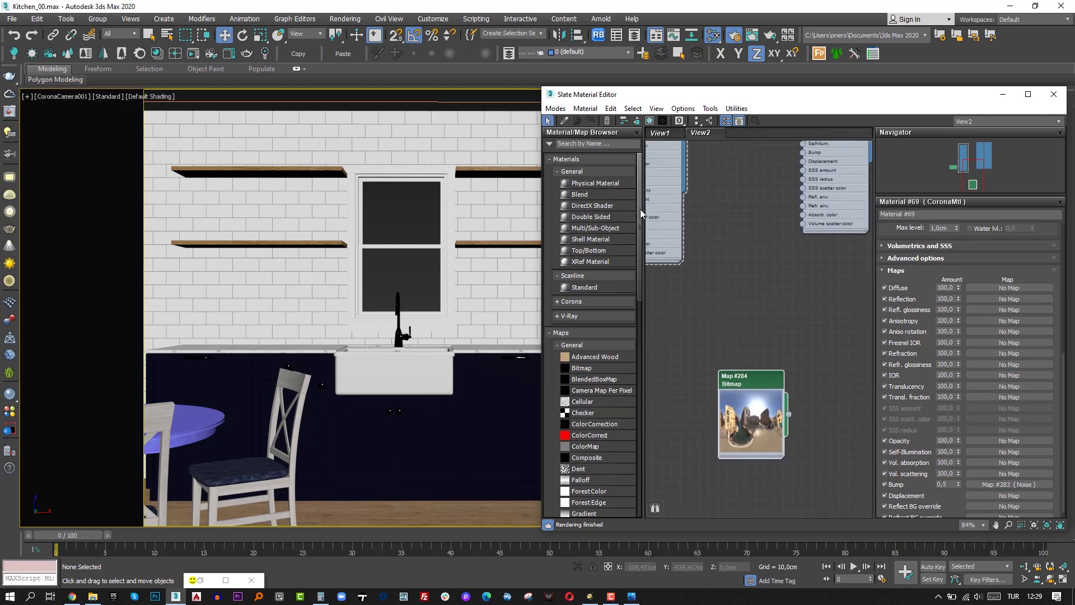
- Assign the san_giuseppe_bridge_2k.hdr bitmap as an instanced environment map and start an interactive Corona render of CoronaCamera001
{"action": "left_click", "coordinate": [434, 4]}
{"action": "key", "text": "8"}
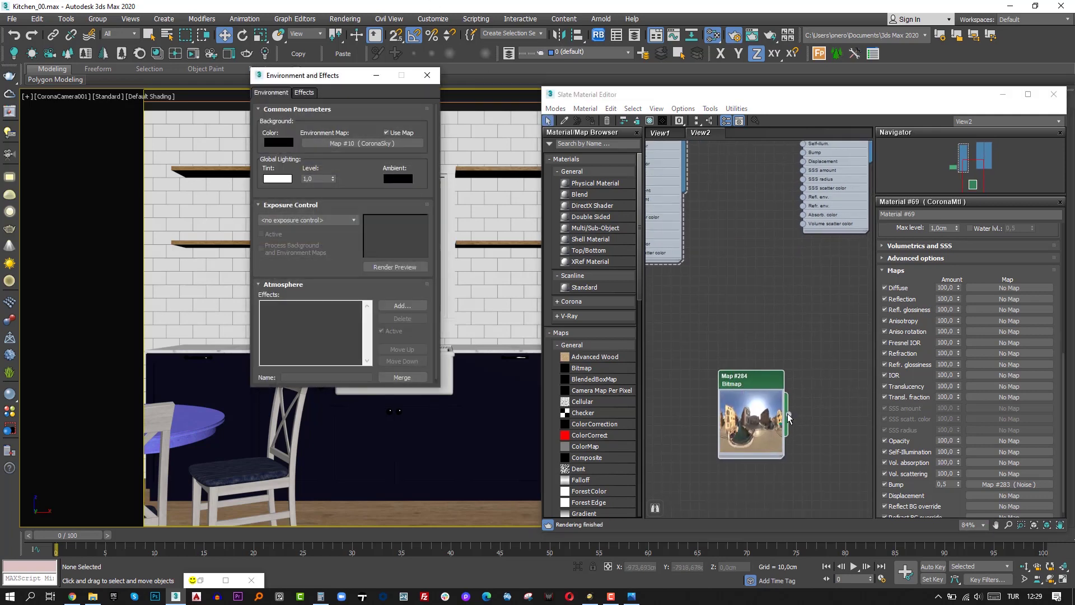
{"action": "left_click_drag", "start_coordinate": [790, 417], "coordinate": [381, 144]}
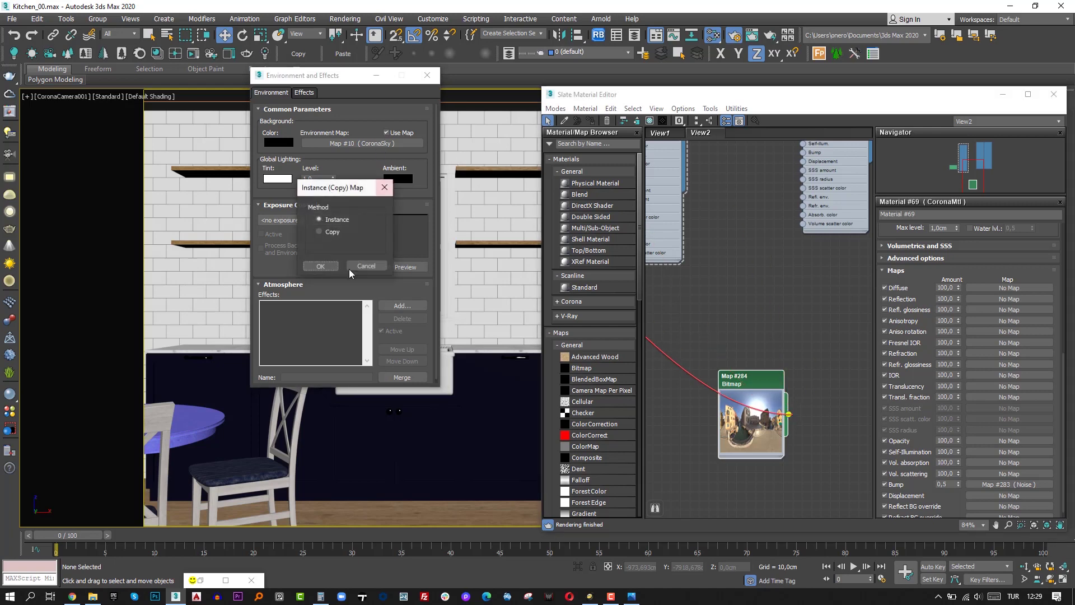
{"action": "left_click", "coordinate": [321, 266]}
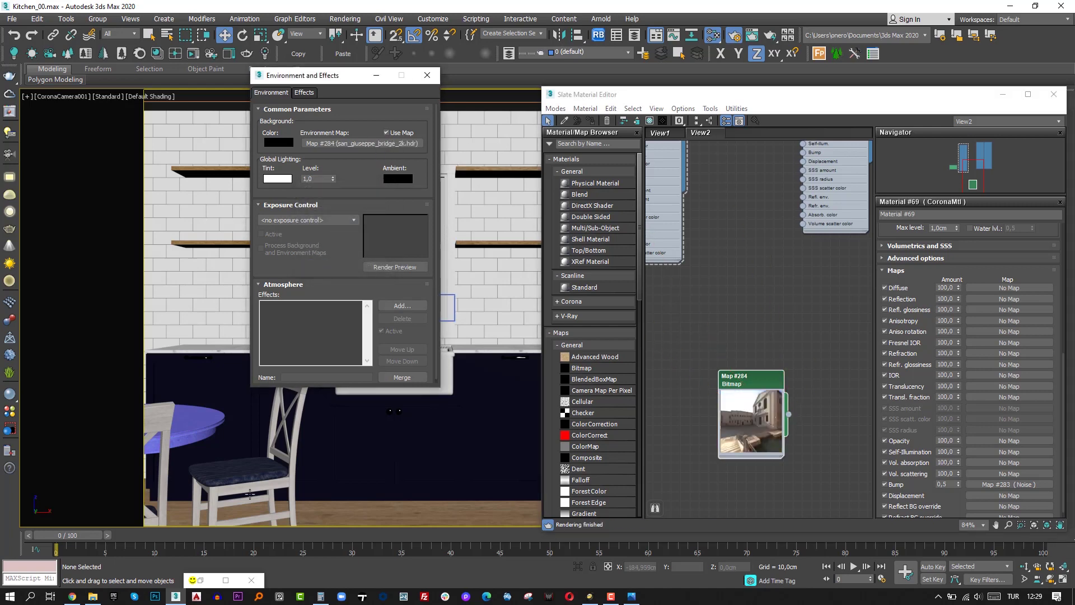
{"action": "left_click", "coordinate": [205, 577]}
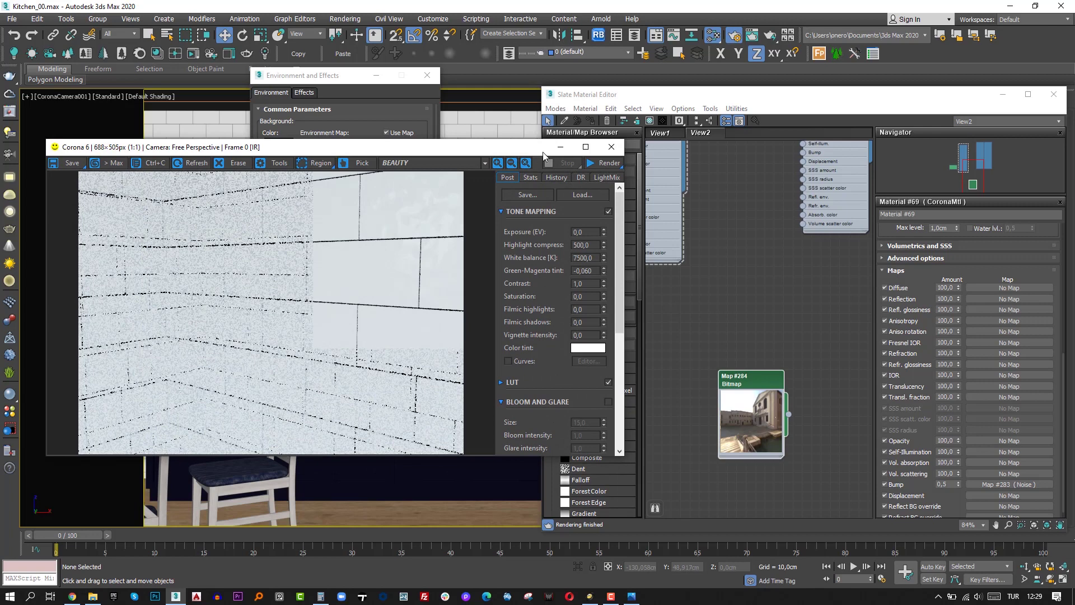
{"action": "left_click", "coordinate": [589, 166]}
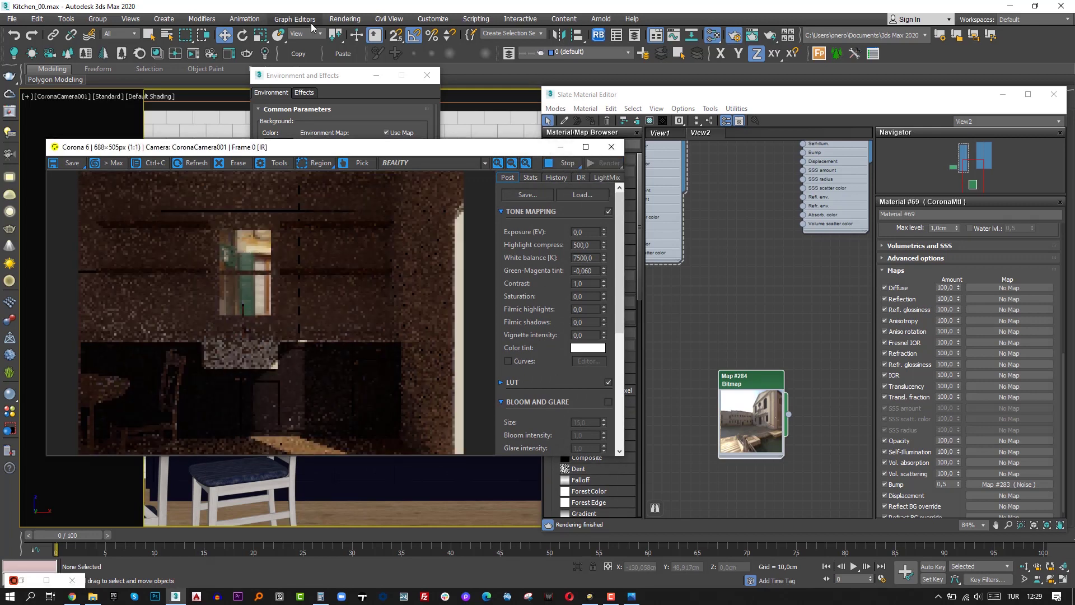
- Try U offsets of 0,1, 0,2 and 0,3 on the HDR bitmap and settle on 0,2
{"action": "double_click", "coordinate": [735, 381]}
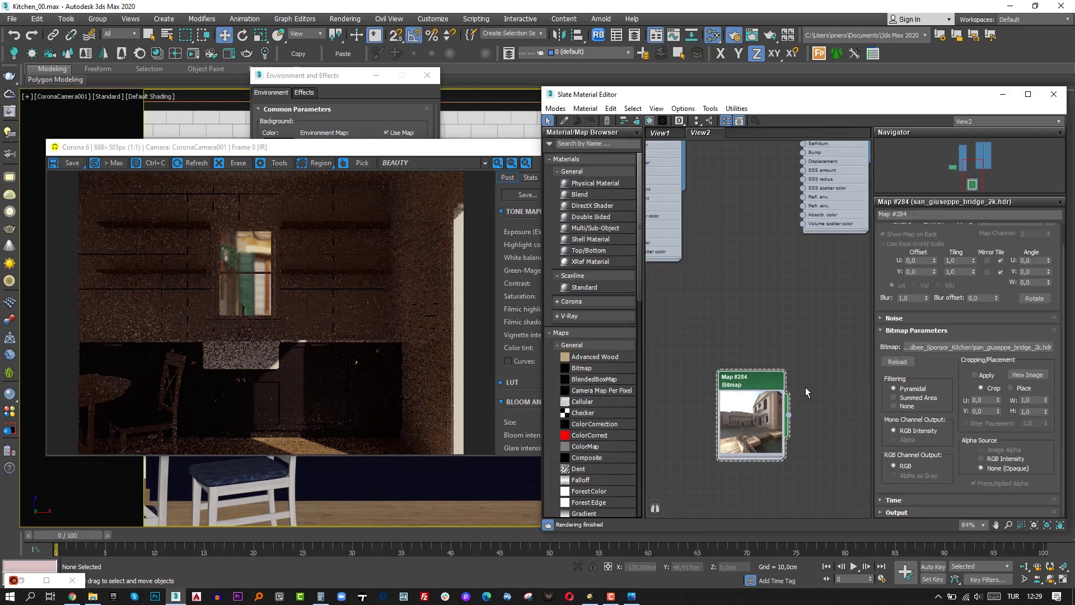
{"action": "type", "text": "0,1"}
{"action": "key", "text": "Return"}
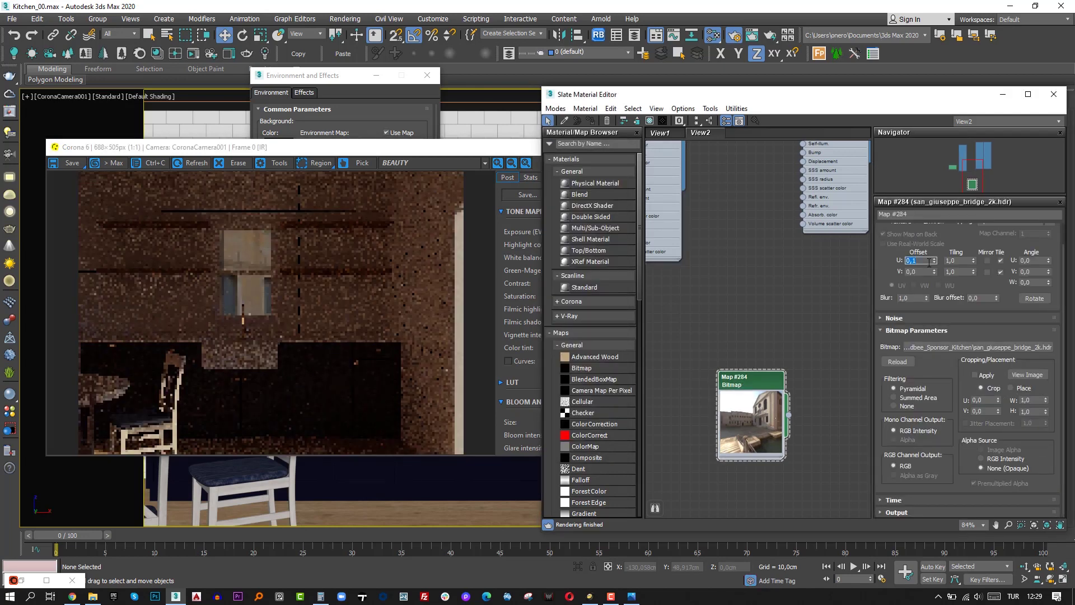
{"action": "type", "text": "0,2"}
{"action": "key", "text": "Return"}
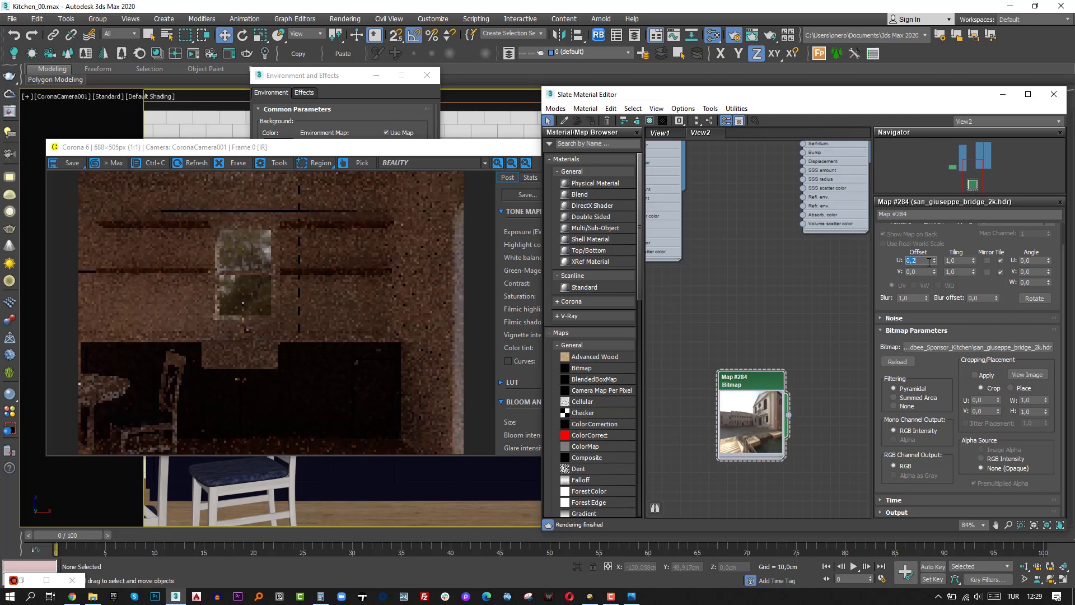
{"action": "type", "text": "0,3"}
{"action": "key", "text": "Return"}
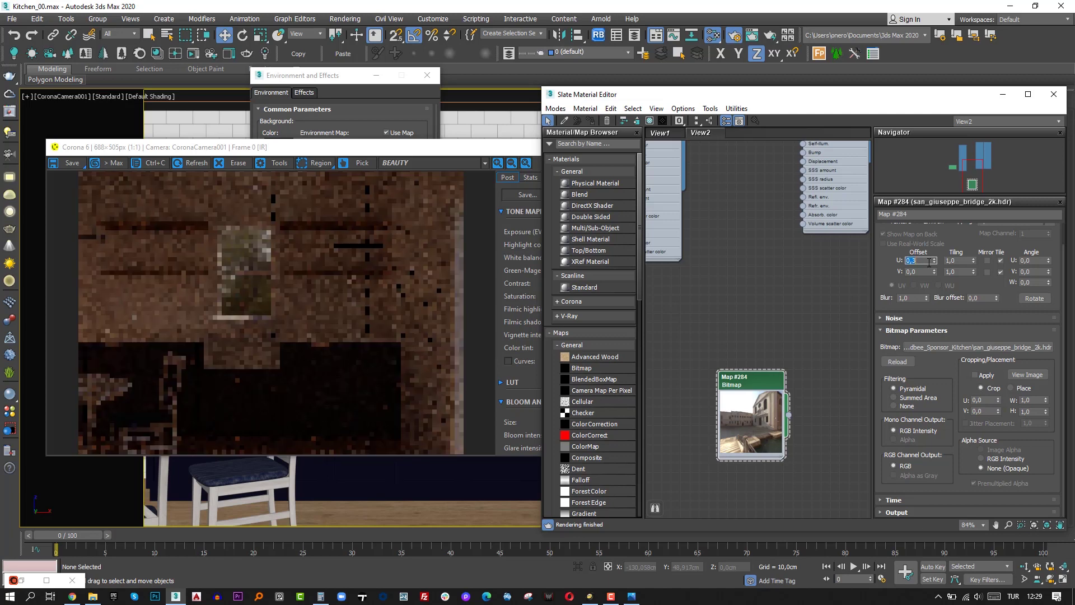
{"action": "type", "text": "0,2"}
{"action": "key", "text": "Return"}
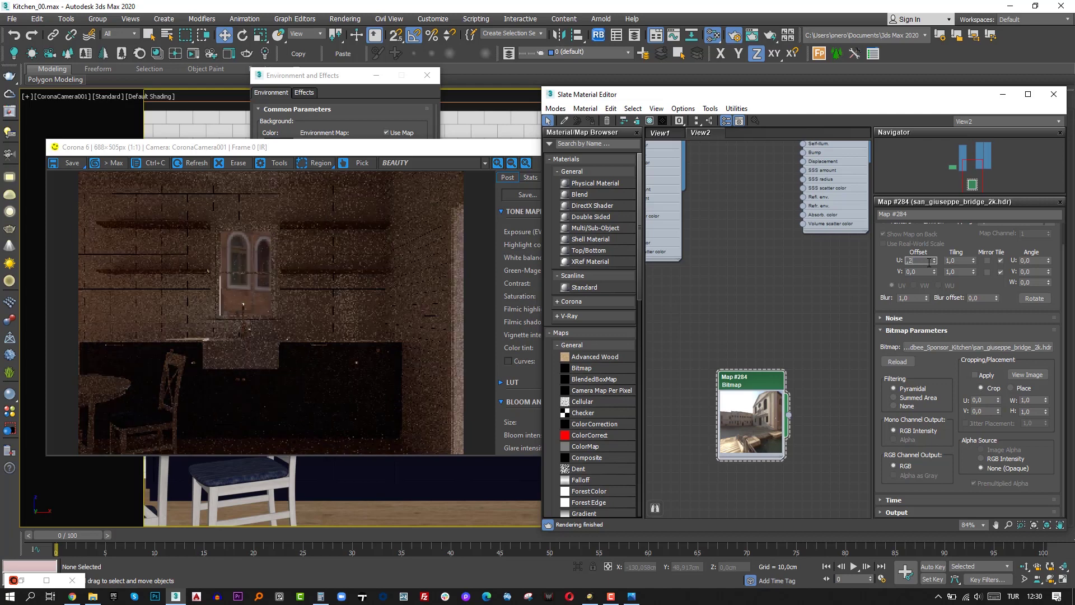
- Try an output amount of 10 for the HDR bitmap, and raise it to 20
{"action": "left_click", "coordinate": [912, 512]}
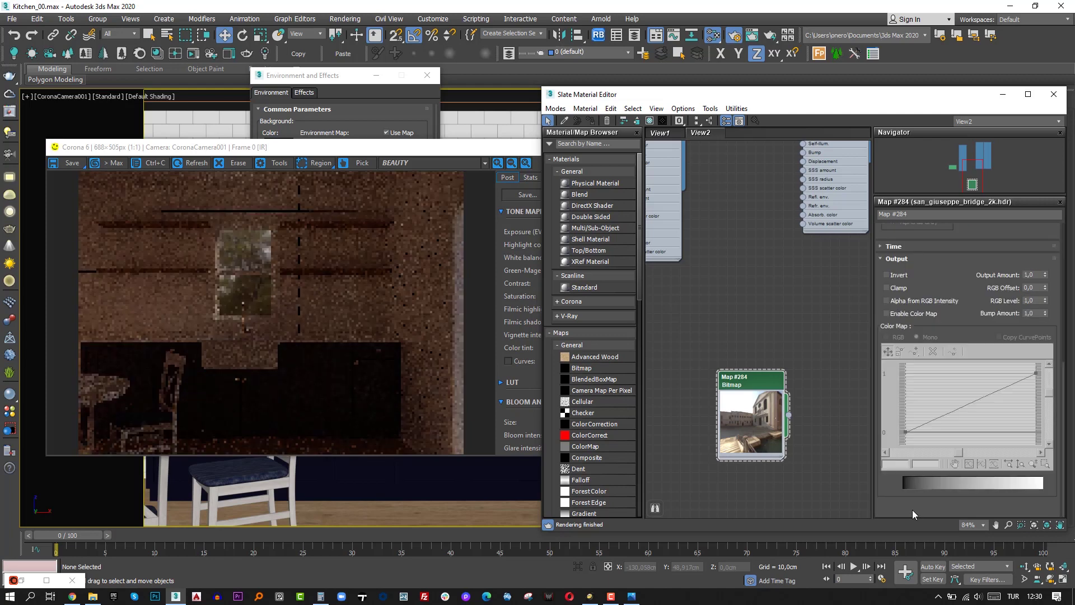
{"action": "left_click", "coordinate": [1035, 274]}
{"action": "type", "text": "10"}
{"action": "key", "text": "Return"}
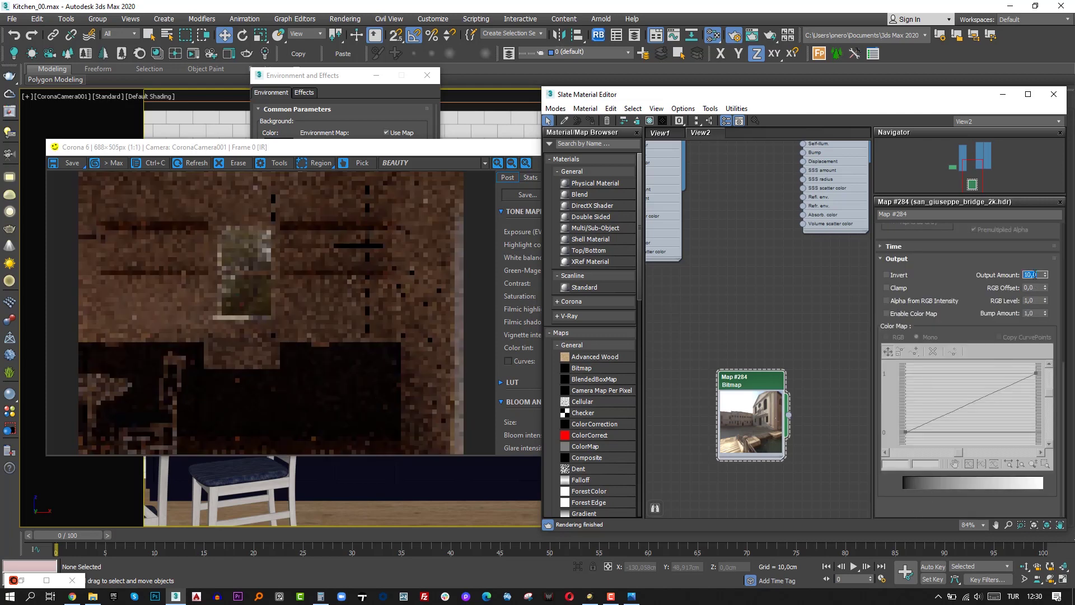
{"action": "type", "text": "20"}
{"action": "key", "text": "Return"}
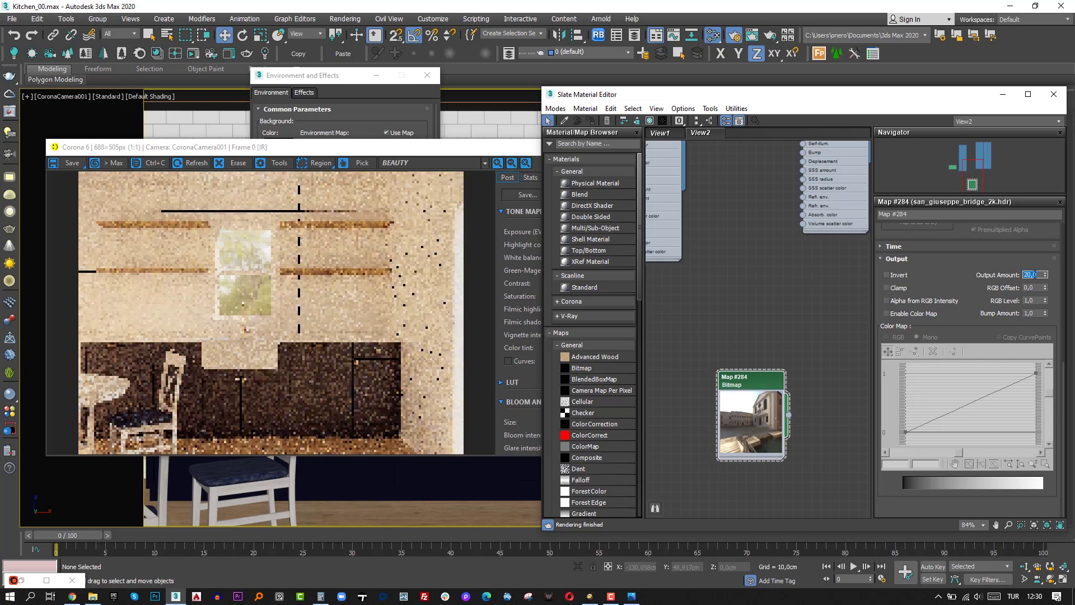
- Set the render's white balance to 6500 K and turn off the LUT
{"action": "left_click", "coordinate": [481, 153]}
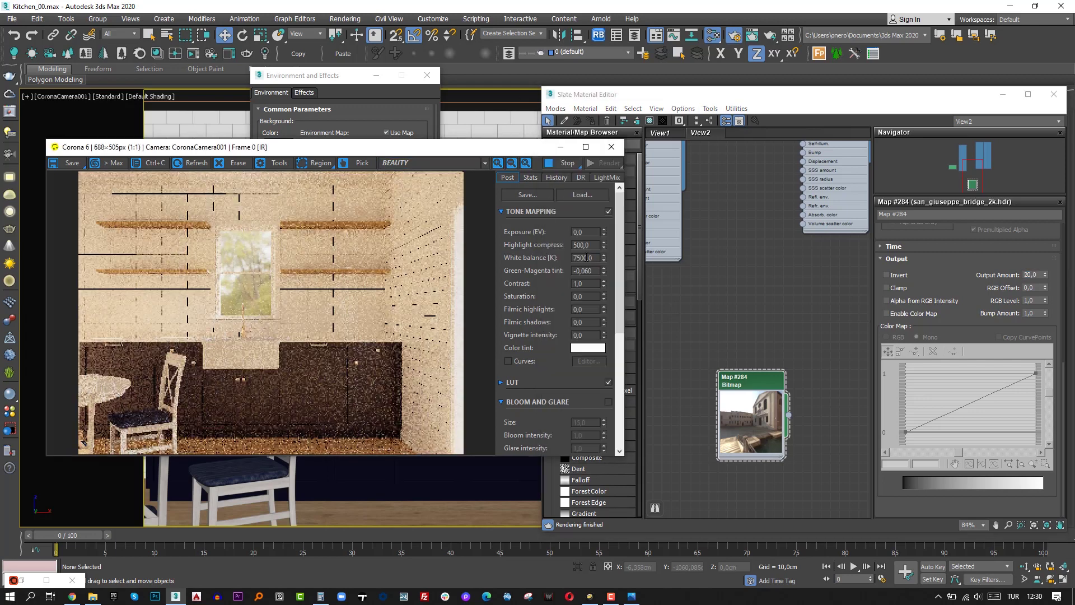
{"action": "double_click", "coordinate": [586, 258]}
{"action": "type", "text": "65"}
{"action": "key", "text": "Return"}
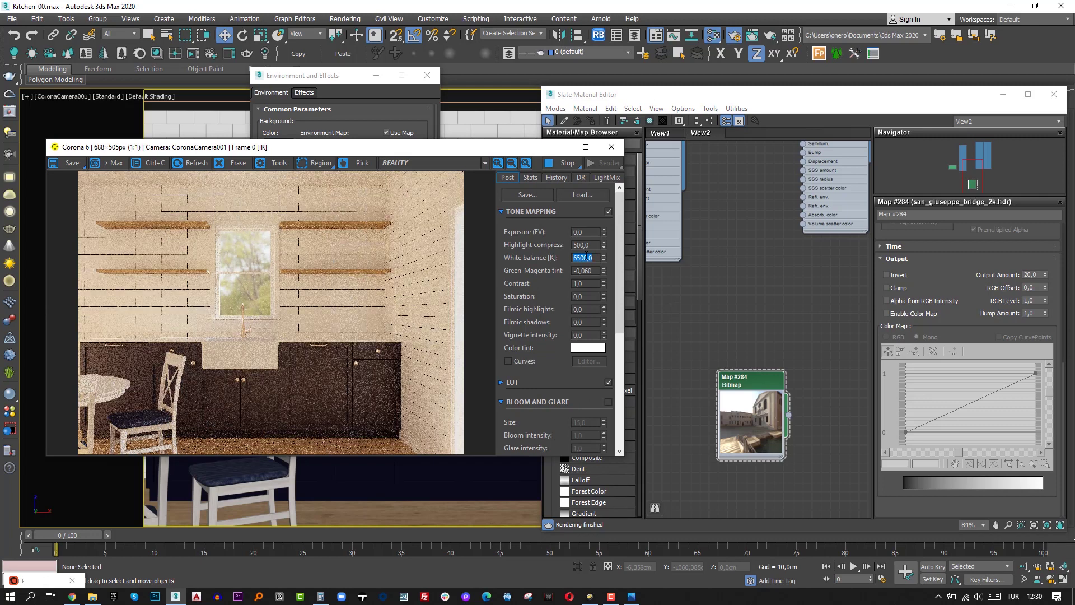
{"action": "left_click", "coordinate": [608, 382]}
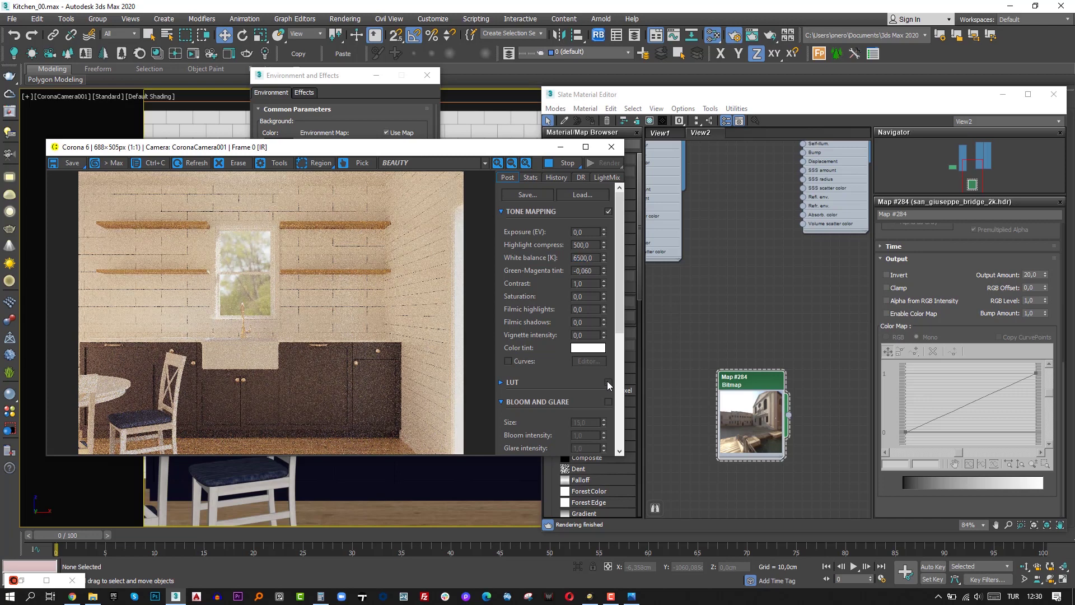
- Stop the interactive render and minimize the material editor, frame buffer and environment windows
{"action": "left_click", "coordinate": [550, 166]}
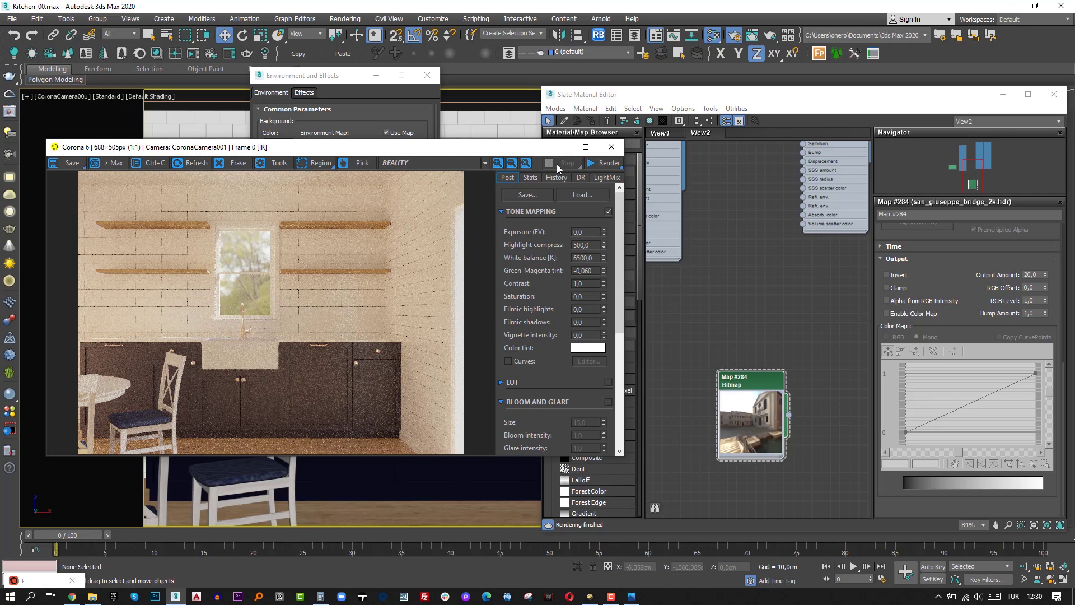
{"action": "left_click", "coordinate": [1007, 95]}
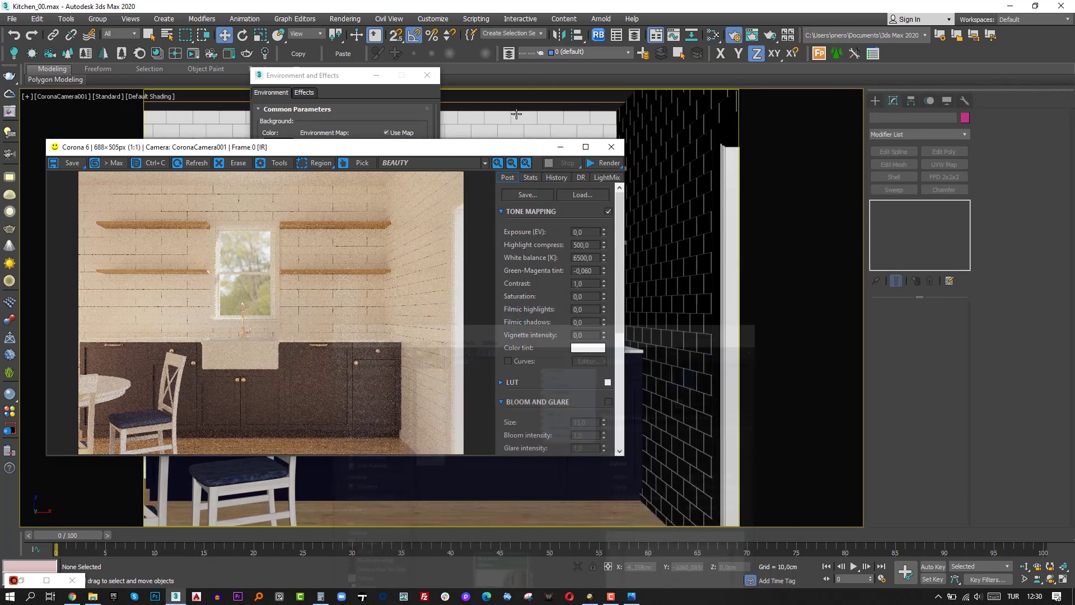
{"action": "left_click", "coordinate": [558, 149]}
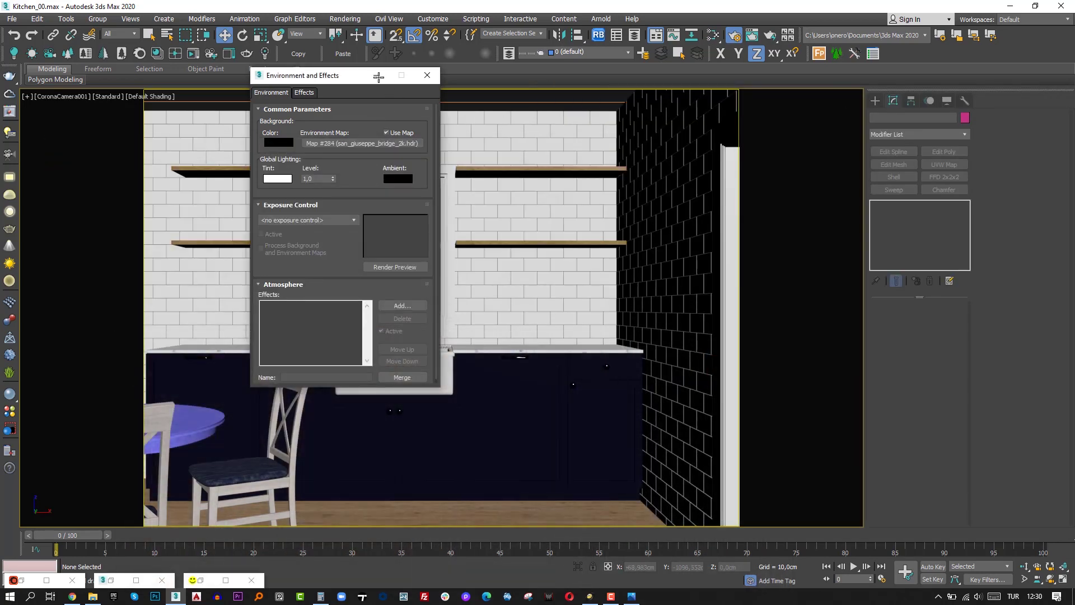
{"action": "left_click", "coordinate": [379, 75]}
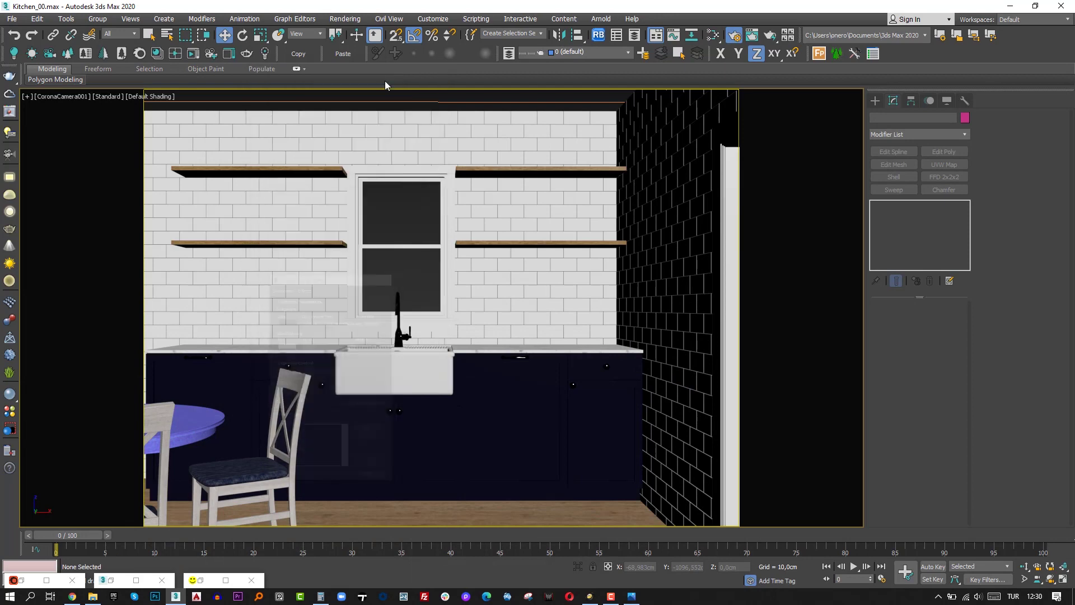
- Inspect the doorway in the tiled side wall in perspective and in a wireframe Top view
{"action": "left_click", "coordinate": [538, 357]}
{"action": "key", "text": "p"}
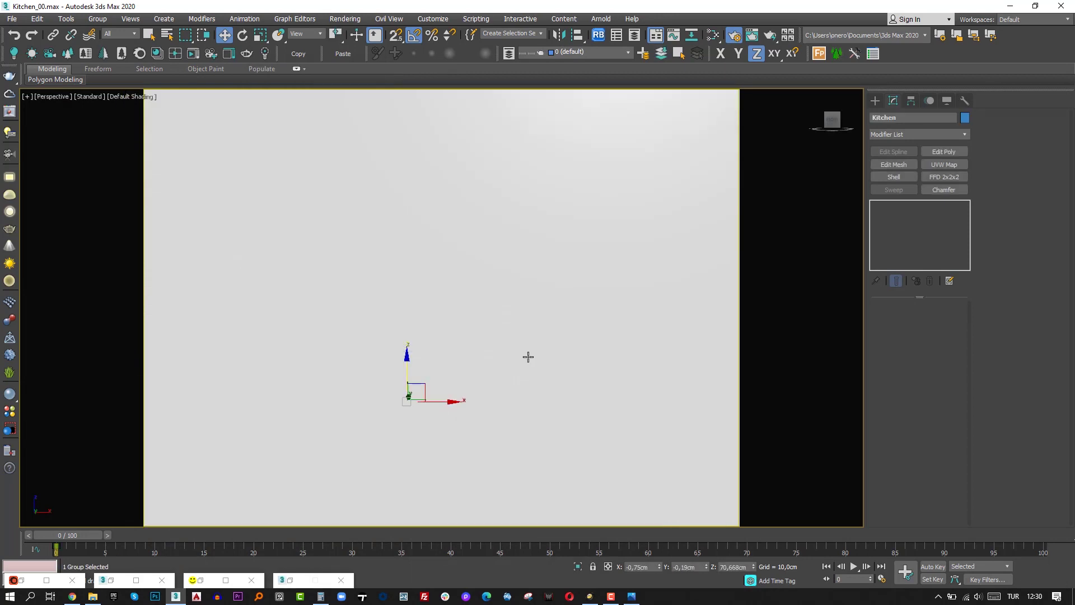
{"action": "key", "text": "a"}
{"action": "key", "text": "z"}
{"action": "middle_click_drag", "start_coordinate": [372, 317], "coordinate": [524, 285], "text": "alt"}
{"action": "scroll", "coordinate": [456, 370], "scroll_direction": "down", "scroll_amount": 5}
{"action": "scroll", "coordinate": [523, 284], "scroll_direction": "up", "scroll_amount": 8}
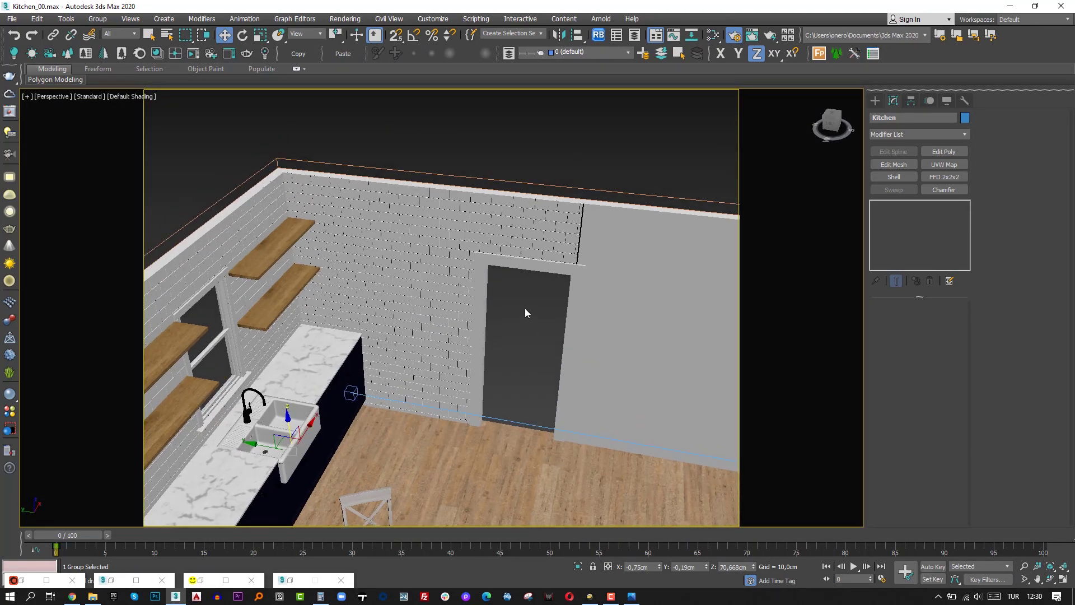
{"action": "scroll", "coordinate": [525, 309], "scroll_direction": "up", "scroll_amount": 3}
{"action": "key", "text": "t"}
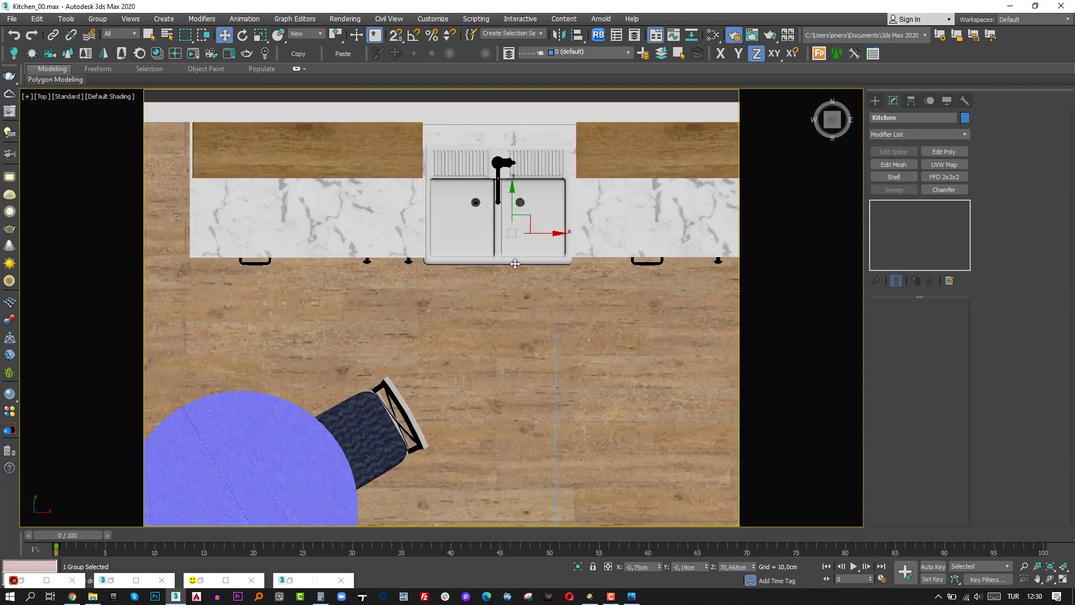
{"action": "mouse_move", "coordinate": [638, 235]}
{"action": "middle_mouse_down"}
{"action": "mouse_move", "coordinate": [589, 367]}
{"action": "mouse_move", "coordinate": [351, 297]}
{"action": "middle_mouse_up"}
{"action": "key", "text": "F3"}
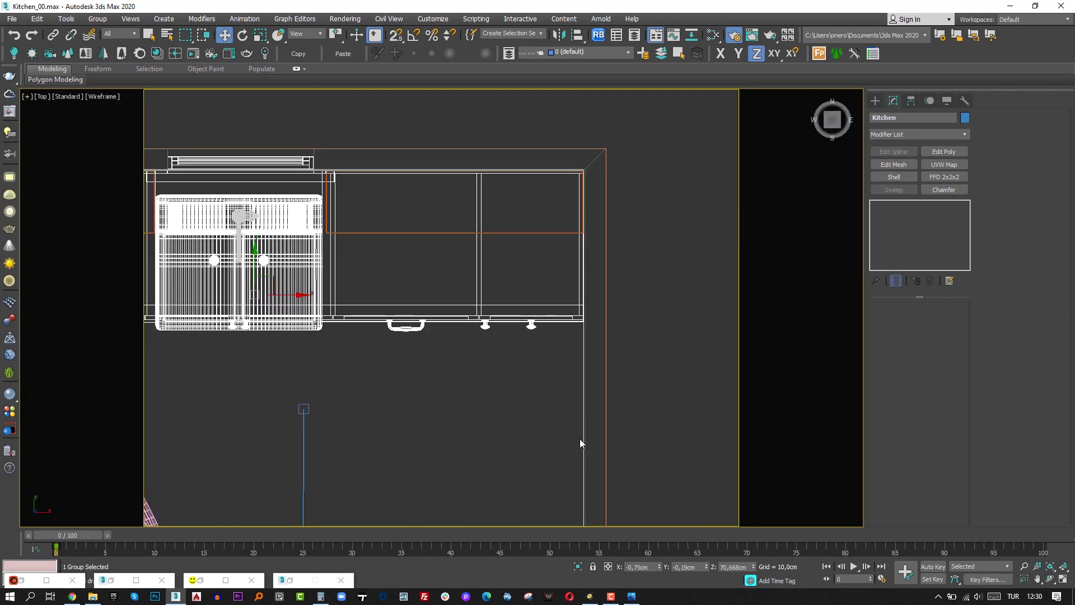
{"action": "middle_click_drag", "start_coordinate": [594, 476], "coordinate": [459, 214]}
{"action": "scroll", "coordinate": [471, 336], "scroll_direction": "up", "scroll_amount": 2}
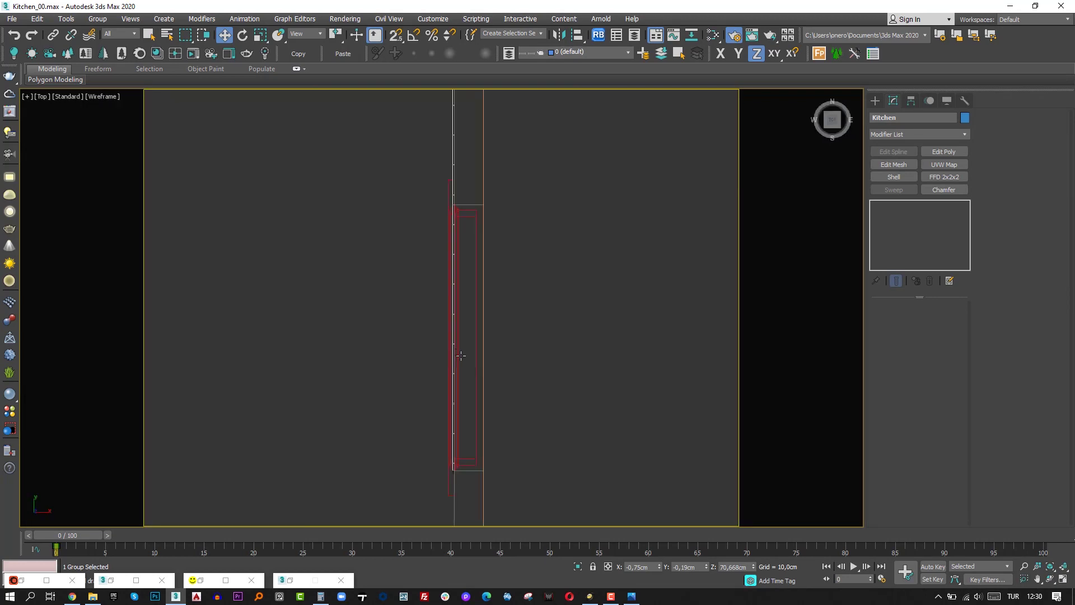
- Start a Rectangle spline at the doorway and turn on snapping restricted to vertices
{"action": "left_click", "coordinate": [876, 102]}
{"action": "left_click", "coordinate": [888, 116]}
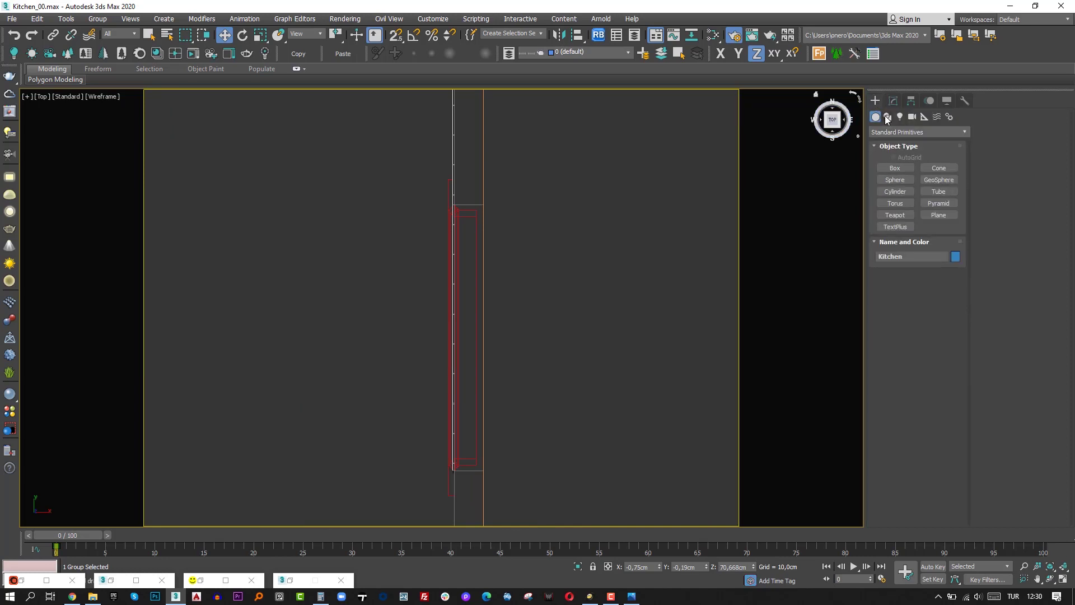
{"action": "left_click", "coordinate": [939, 177]}
{"action": "scroll", "coordinate": [463, 473], "scroll_direction": "up", "scroll_amount": 5}
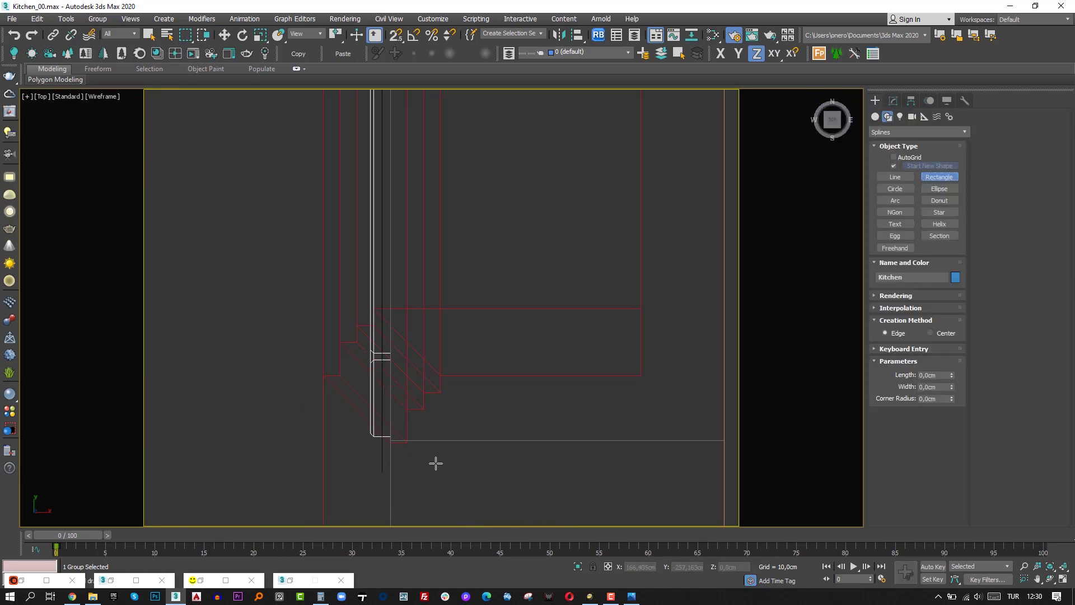
{"action": "key", "text": "s"}
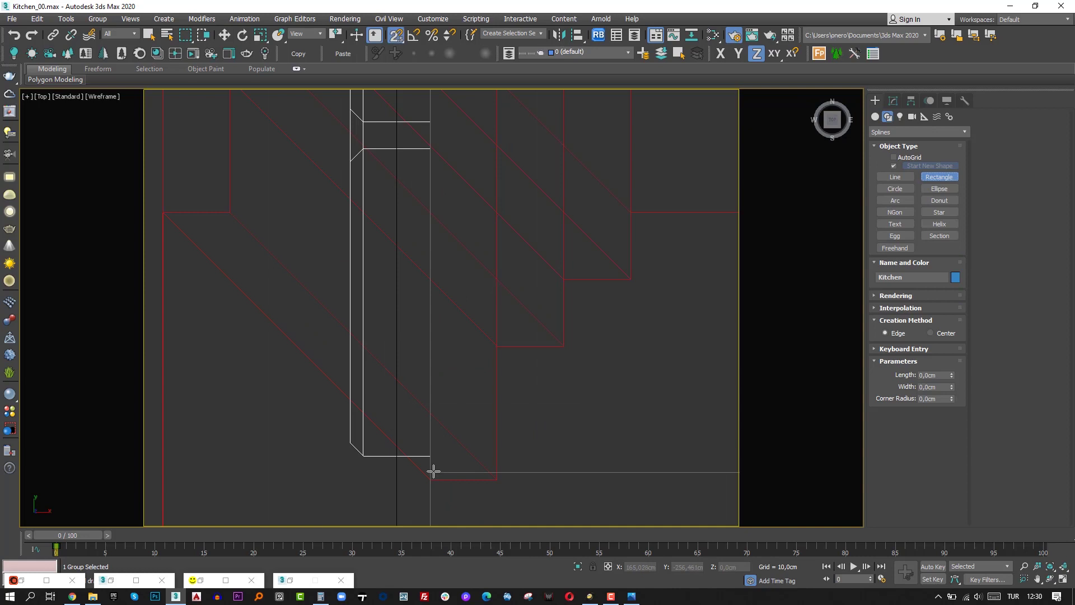
{"action": "right_click", "coordinate": [395, 34]}
{"action": "left_click", "coordinate": [495, 299]}
{"action": "left_click", "coordinate": [496, 268]}
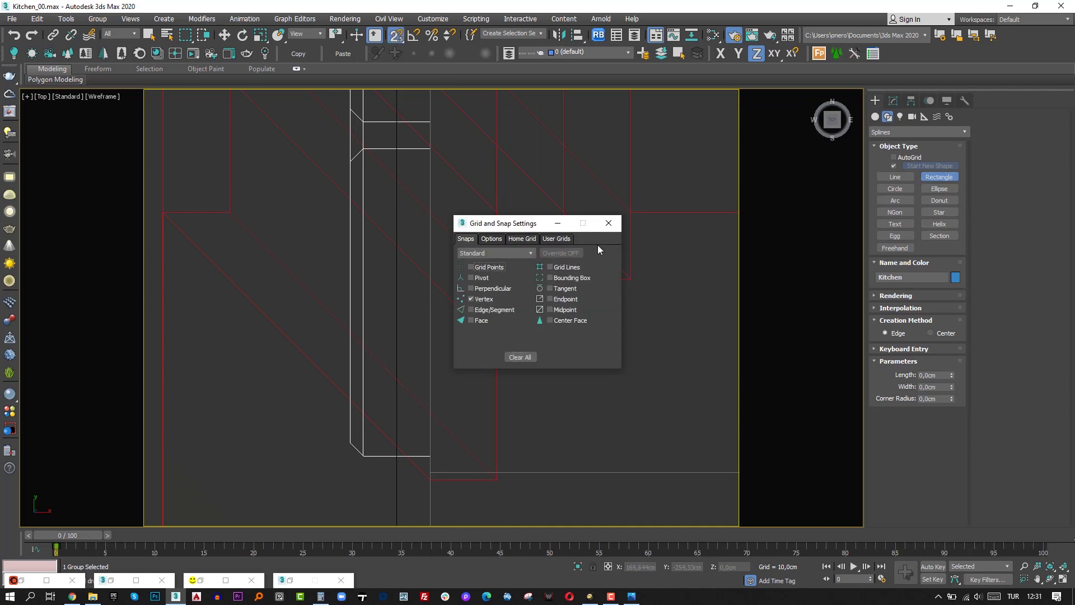
{"action": "left_click", "coordinate": [609, 223]}
- Draw a 90 by 10 cm rectangle between opposite corners of the doorway, turn snapping off and show it in perspective
{"action": "left_click_drag", "start_coordinate": [432, 471], "coordinate": [493, 255]}
{"action": "scroll", "coordinate": [475, 444], "scroll_direction": "down", "scroll_amount": 12}
{"action": "scroll", "coordinate": [490, 224], "scroll_direction": "up", "scroll_amount": 5}
{"action": "key", "text": "s"}
{"action": "key", "text": "w"}
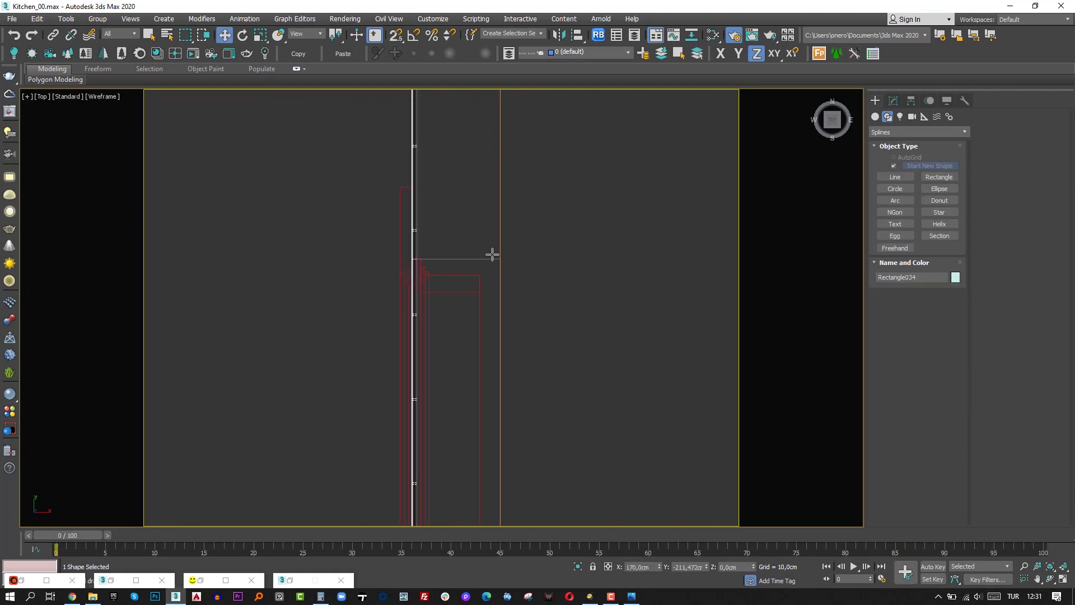
{"action": "key", "text": "p"}
{"action": "mouse_move", "coordinate": [499, 256]}
{"action": "middle_mouse_down", "text": "alt"}
{"action": "mouse_move", "coordinate": [392, 182]}
{"action": "mouse_move", "coordinate": [403, 224]}
{"action": "middle_mouse_up", "text": "alt"}
- Configure the modifier set with 10 total buttons including Extrude, and apply Extrude to the doorway rectangle
{"action": "left_click", "coordinate": [893, 101]}
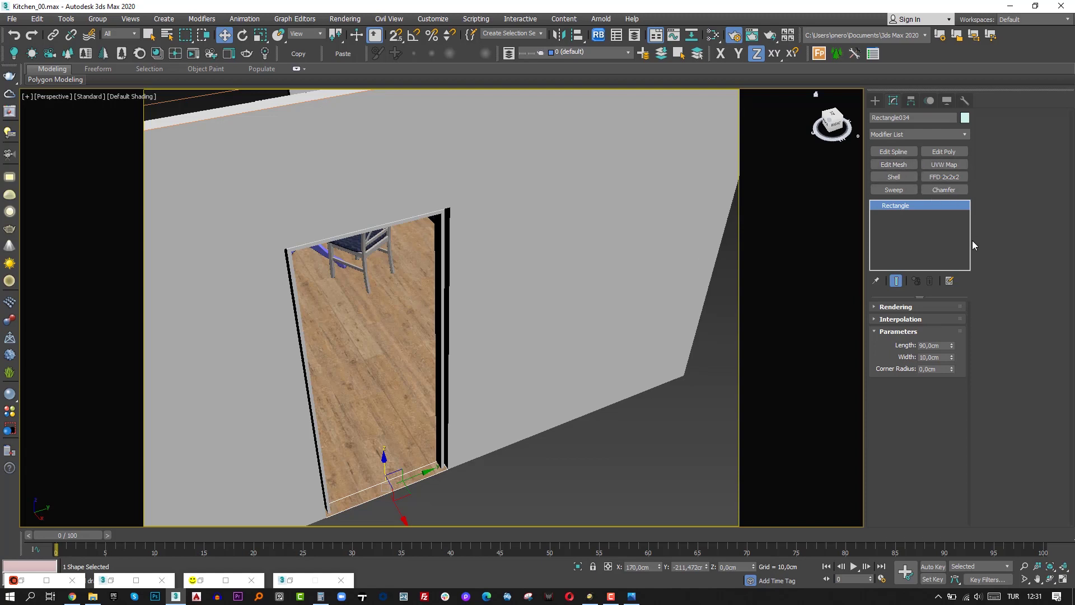
{"action": "left_click", "coordinate": [952, 285]}
{"action": "left_click", "coordinate": [958, 293]}
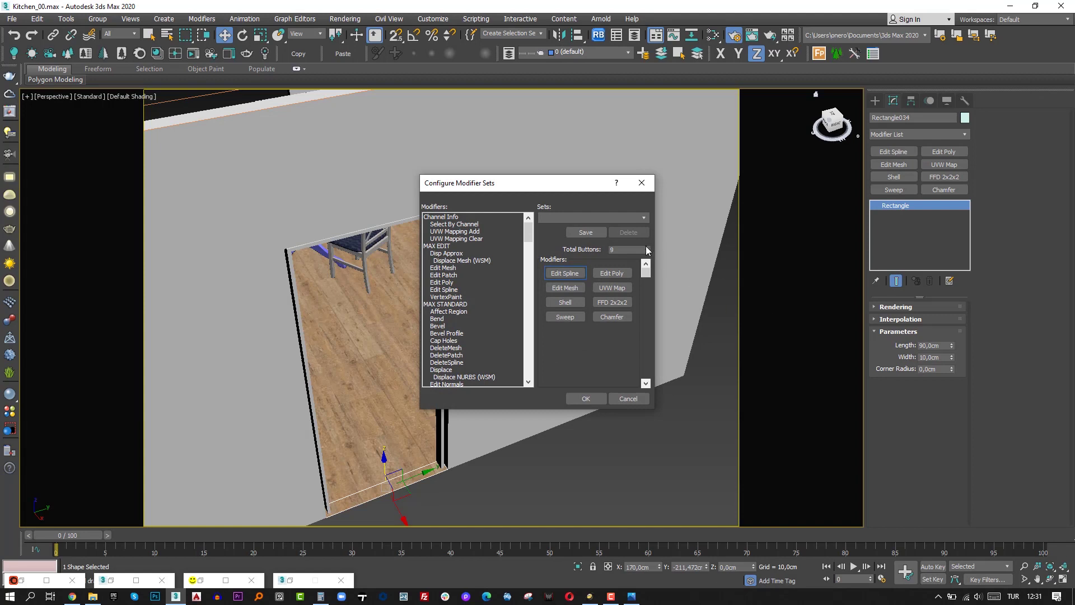
{"action": "left_click", "coordinate": [648, 247]}
{"action": "left_click", "coordinate": [648, 248]}
{"action": "left_click", "coordinate": [452, 276]}
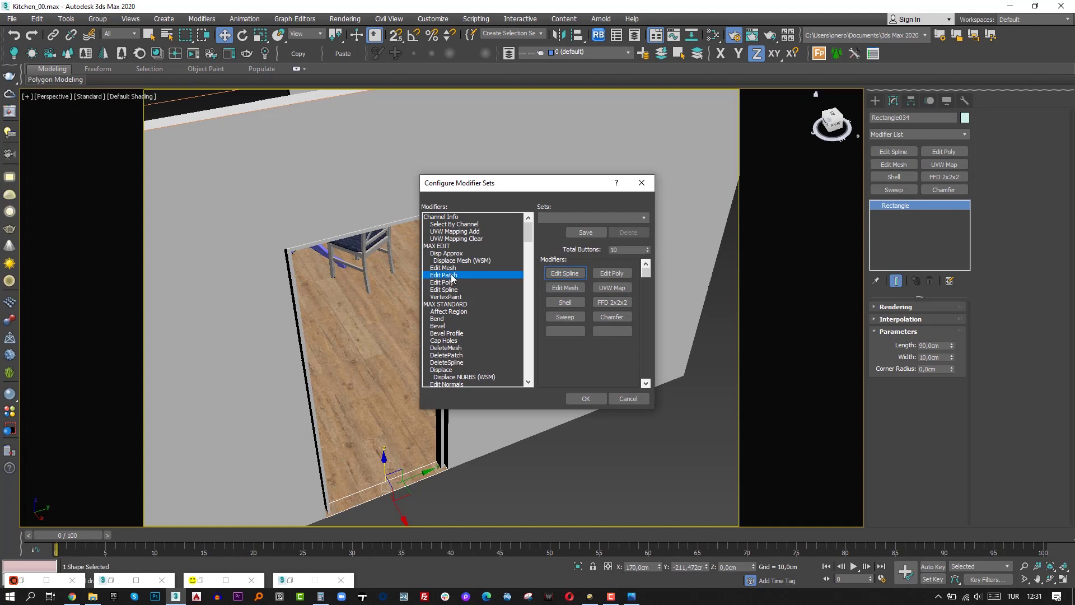
{"action": "key", "text": "e"}
{"action": "key", "text": "e"}
{"action": "key", "text": "e"}
{"action": "key", "text": "e"}
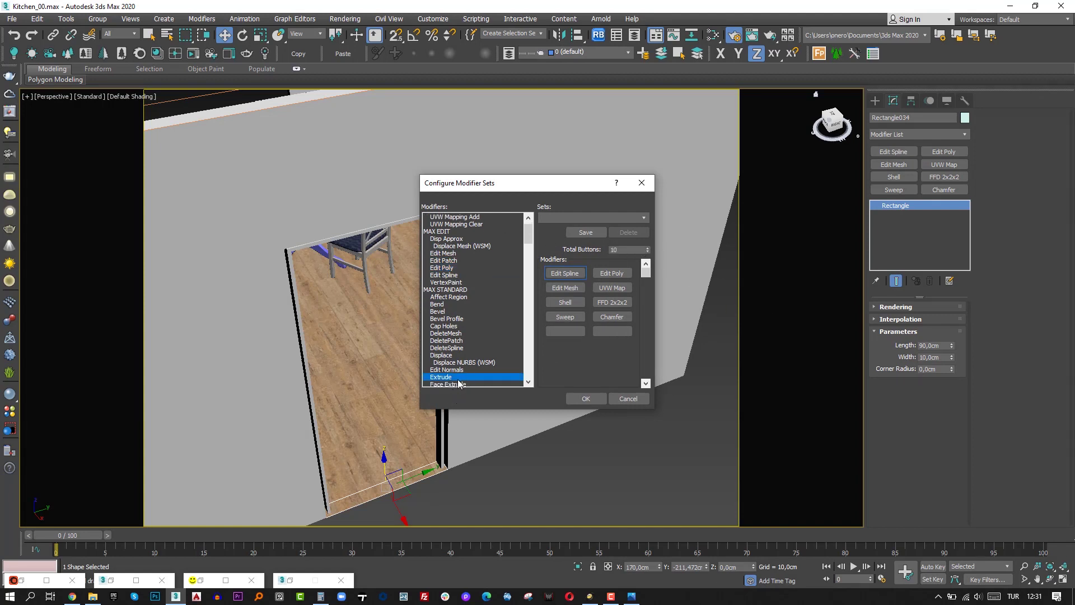
{"action": "left_click_drag", "start_coordinate": [462, 377], "coordinate": [565, 331]}
{"action": "left_click", "coordinate": [576, 395]}
{"action": "left_click", "coordinate": [894, 203]}
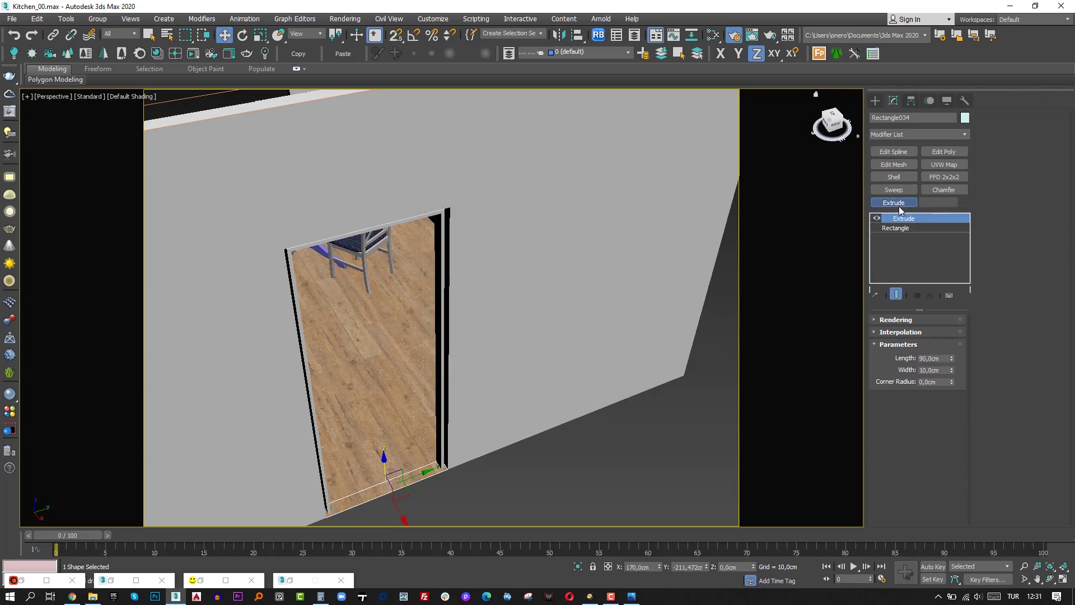
- Set the doorway extrusion amount to 210 cm and give the object a white colour
{"action": "left_click", "coordinate": [933, 335]}
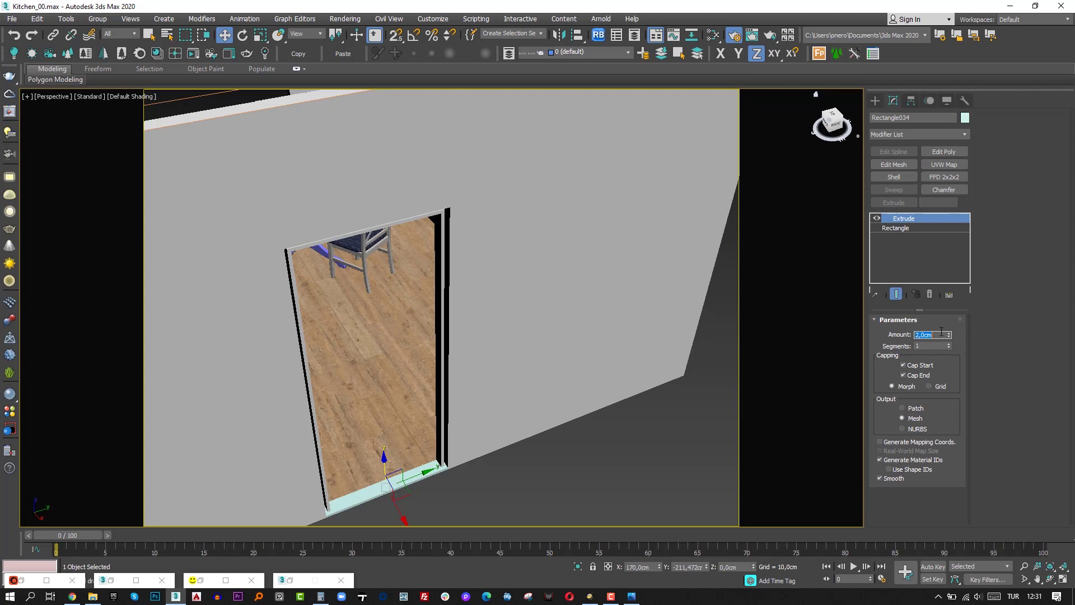
{"action": "type", "text": "210"}
{"action": "key", "text": "Return"}
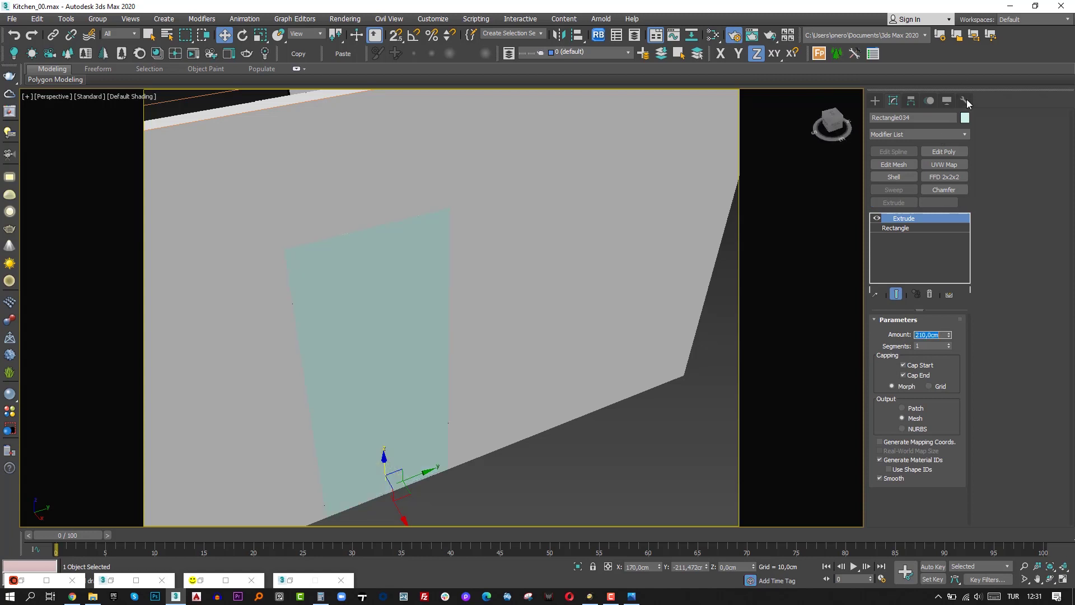
{"action": "left_click", "coordinate": [965, 117]}
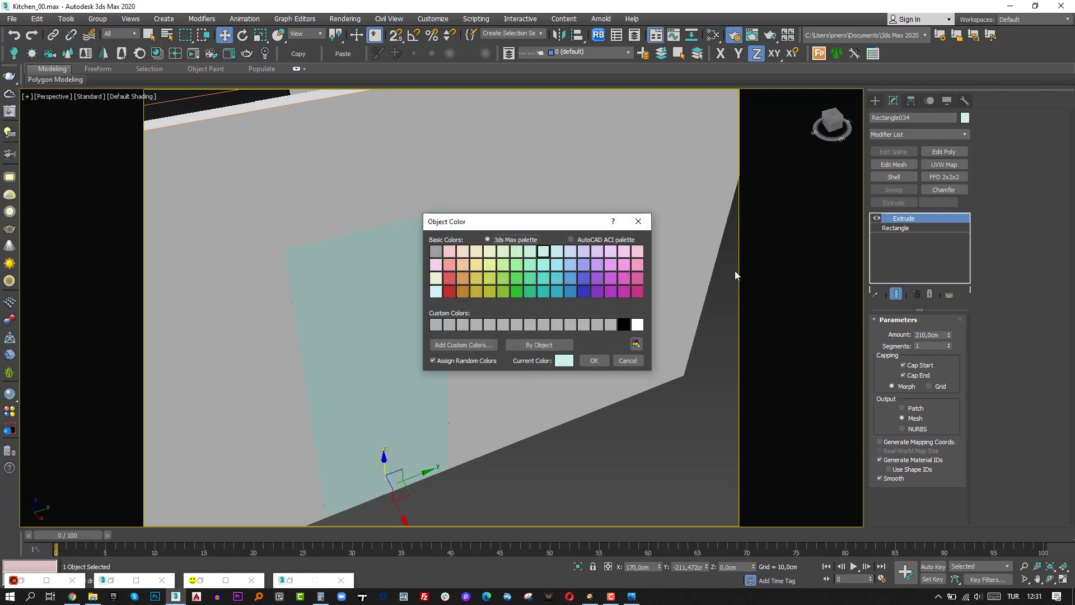
{"action": "left_click", "coordinate": [637, 325]}
{"action": "left_click", "coordinate": [594, 360]}
{"action": "left_click", "coordinate": [583, 456]}
- Return to the CoronaCamera001 view and start interactive rendering in the Corona frame buffer
{"action": "key", "text": "c"}
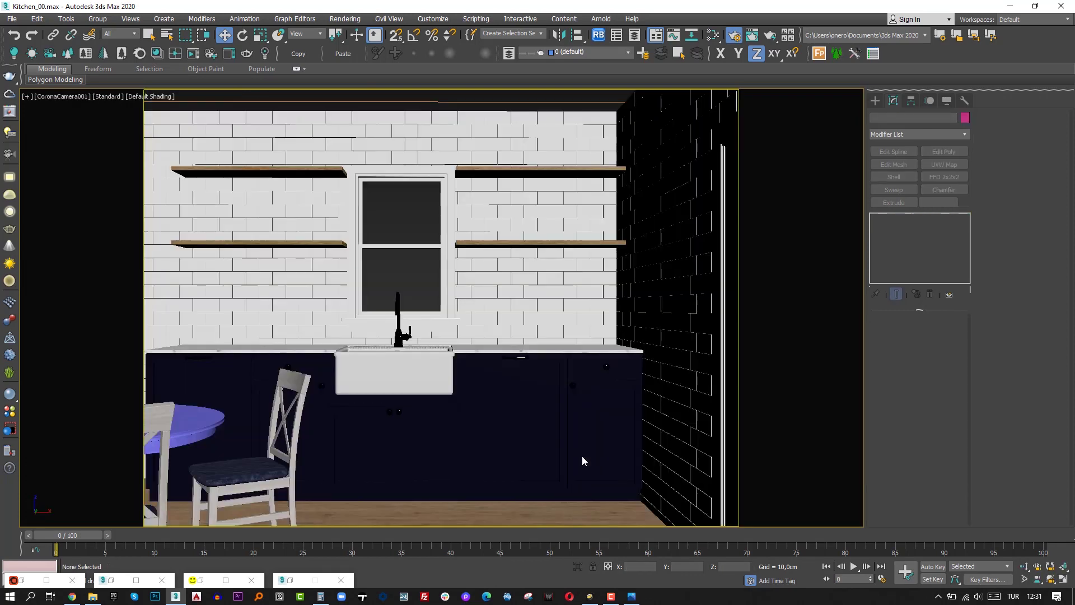
{"action": "left_click", "coordinate": [199, 581]}
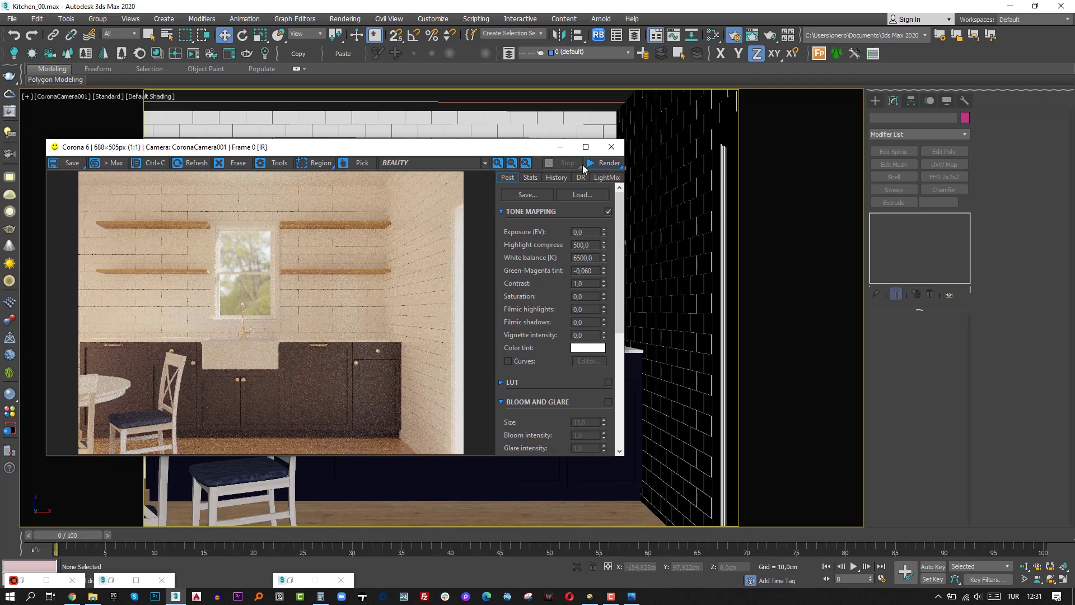
{"action": "left_click", "coordinate": [595, 164]}
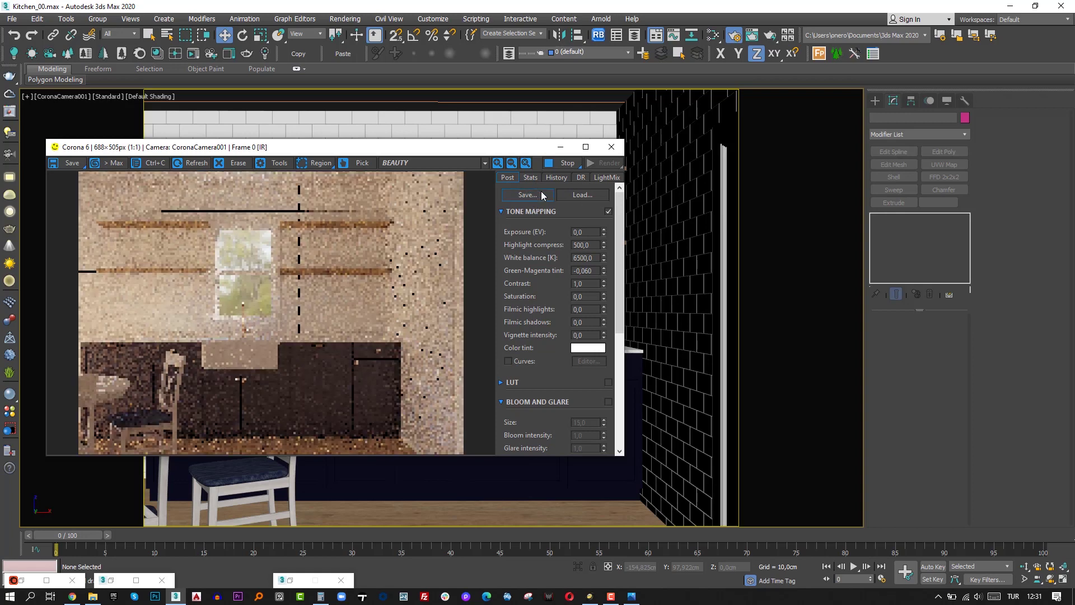
- Set the tone mapping exposure to 1 EV and the white balance to 5000 K
{"action": "double_click", "coordinate": [590, 231]}
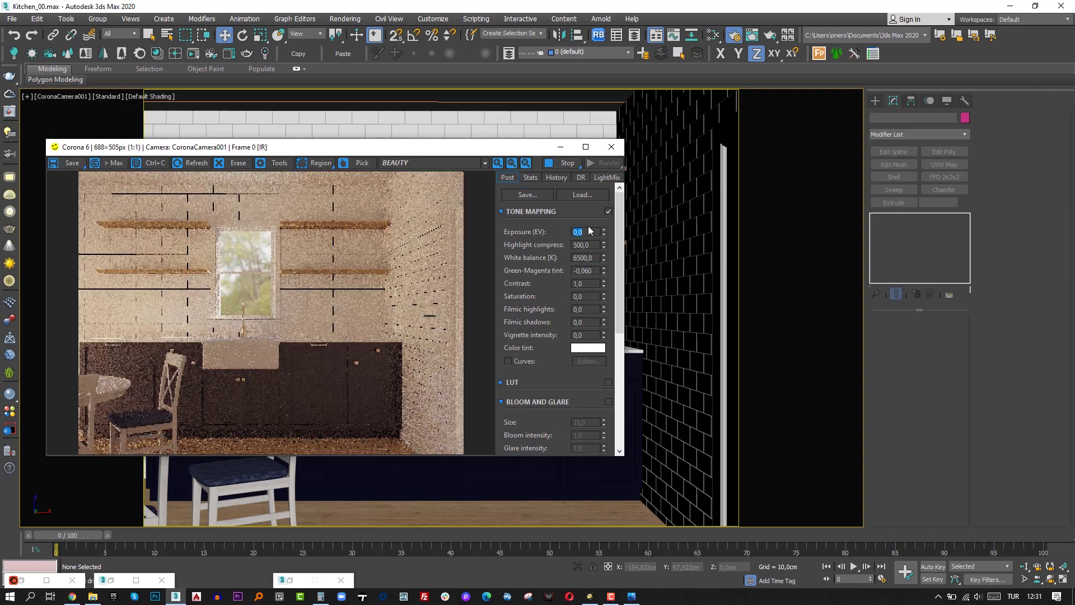
{"action": "type", "text": "1"}
{"action": "key", "text": "Return"}
{"action": "key", "text": "Tab"}
{"action": "key", "text": "Tab"}
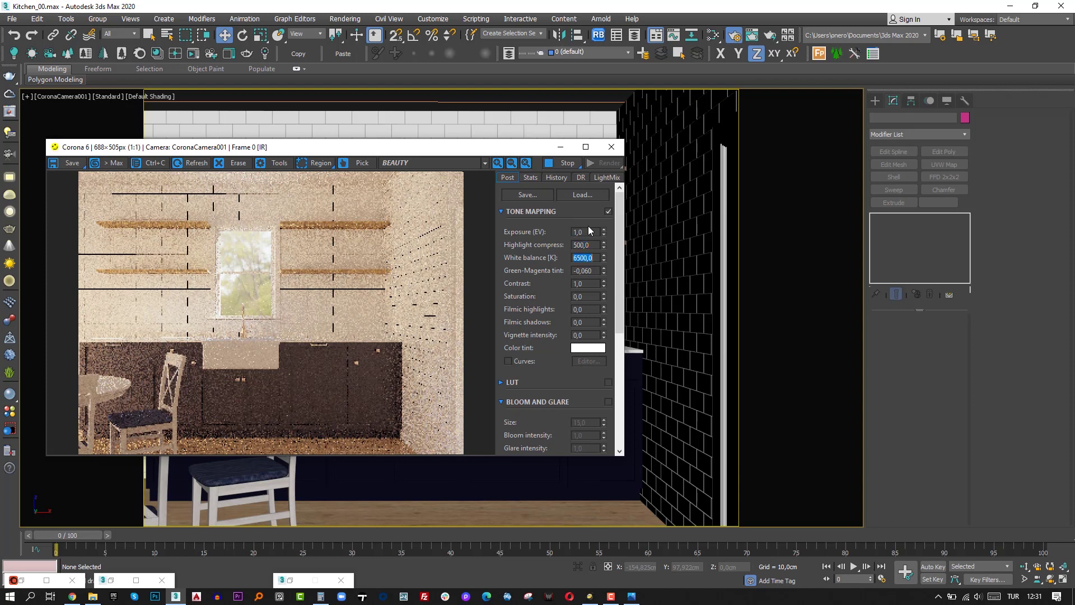
{"action": "type", "text": "6,"}
{"action": "key", "text": "BackSpace"}
{"action": "key", "text": "BackSpace"}
{"action": "type", "text": "5000"}
{"action": "key", "text": "Return"}
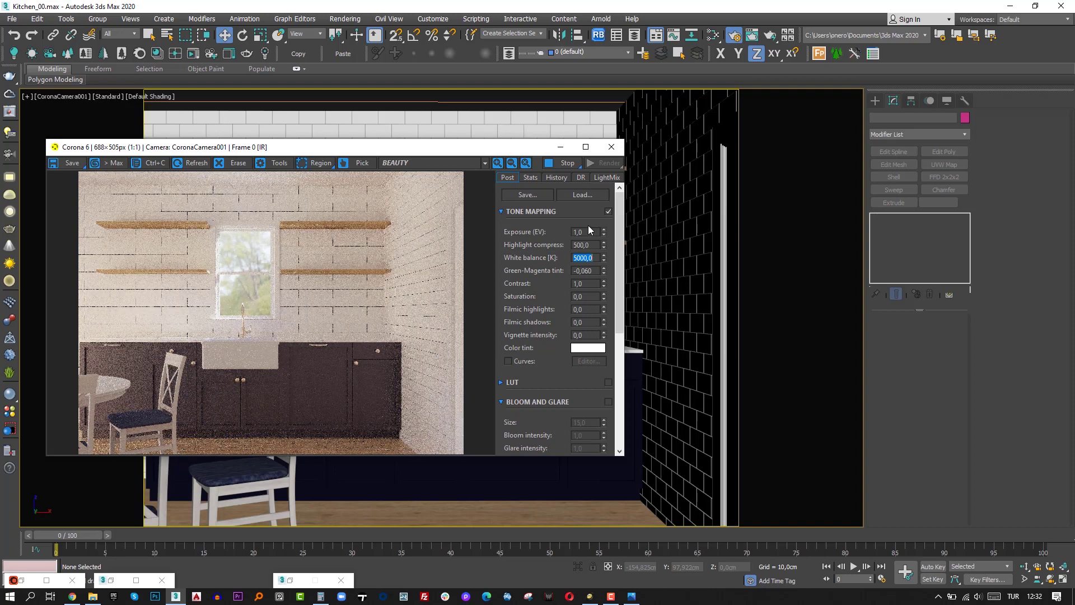
- Set the green-magenta tint to 0 and the contrast to 3
{"action": "key", "text": "Tab"}
{"action": "type", "text": "0"}
{"action": "key", "text": "Return"}
{"action": "key", "text": "Tab"}
{"action": "type", "text": "3"}
{"action": "key", "text": "Return"}
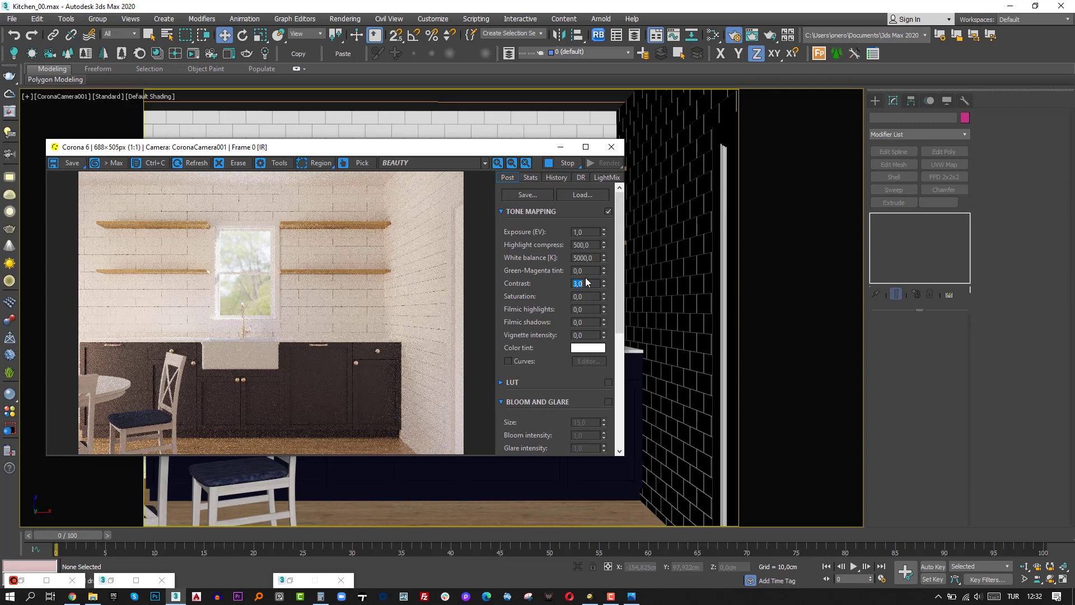
- Maximize the frame buffer window and set the white balance to 4500 K
{"action": "left_click", "coordinate": [586, 146]}
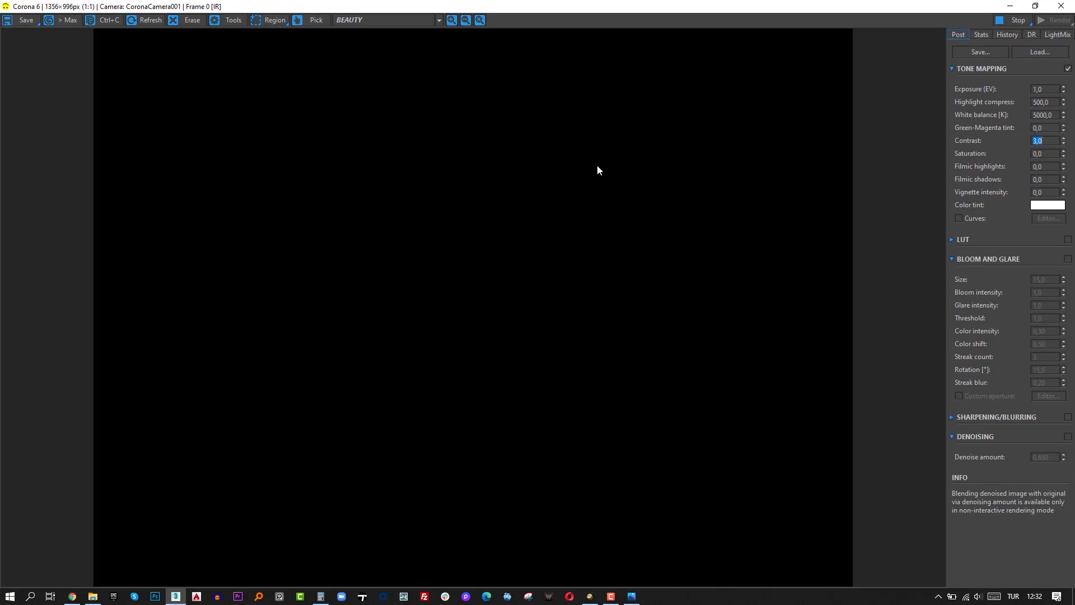
{"action": "left_click", "coordinate": [1040, 115]}
{"action": "type", "text": "45"}
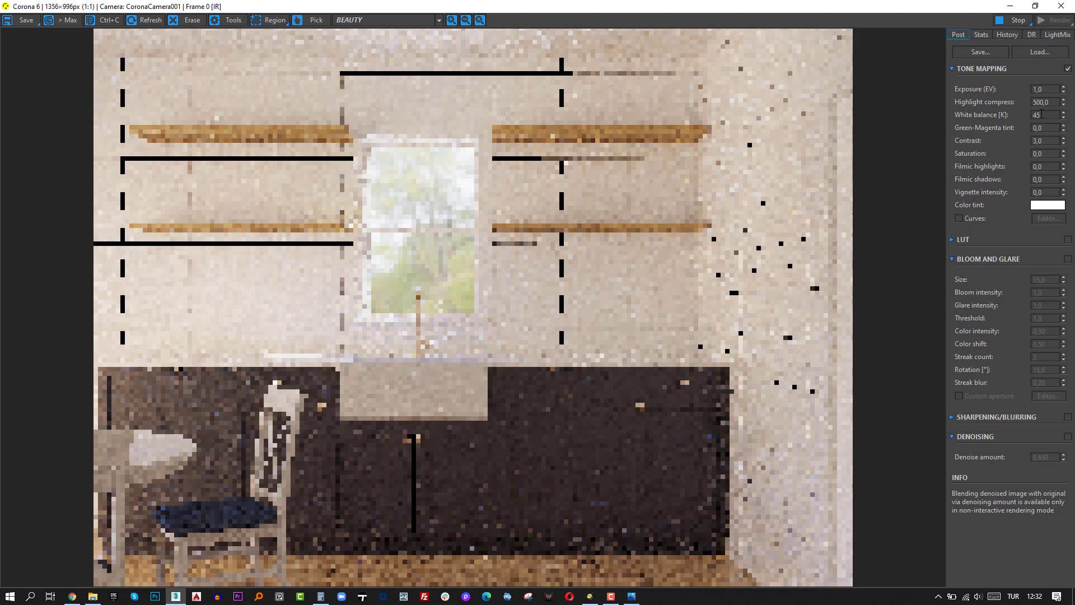
{"action": "type", "text": "00"}
{"action": "key", "text": "Return"}
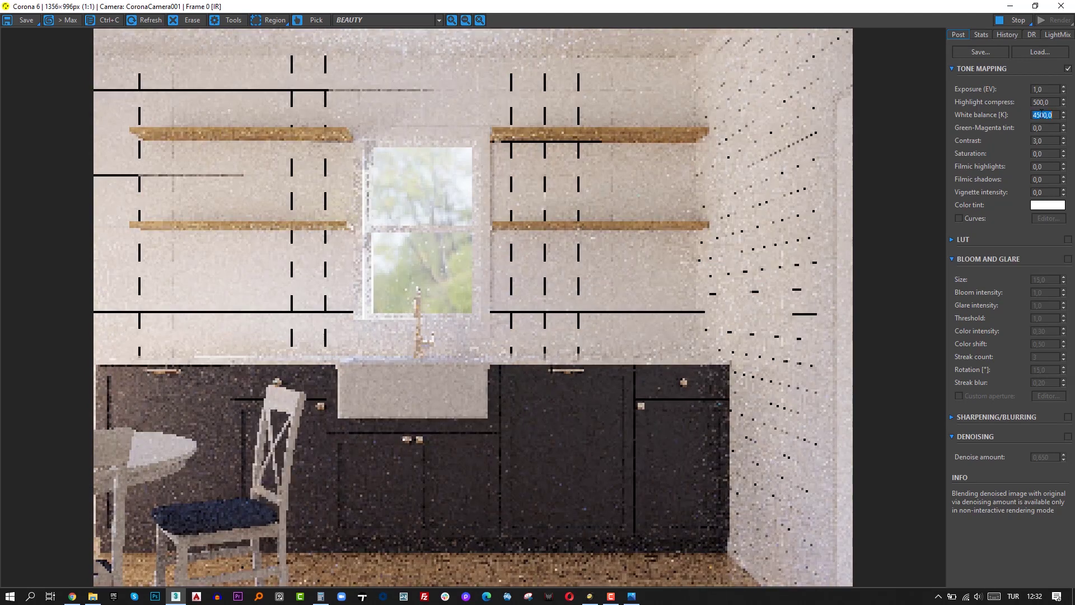
- Try highlight compression values of 2 and 5 on the render
{"action": "left_click", "coordinate": [1052, 104]}
{"action": "type", "text": "2"}
{"action": "key", "text": "Return"}
{"action": "type", "text": "5"}
{"action": "key", "text": "Return"}
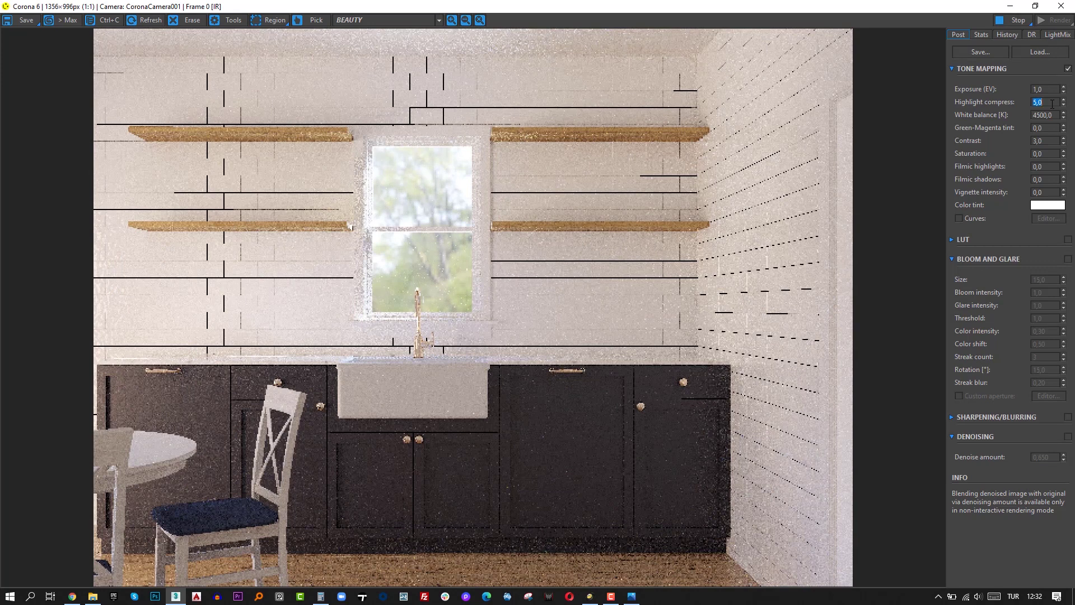
- Enable bloom and glare and set the exposure to 2 EV
{"action": "left_click", "coordinate": [1068, 259]}
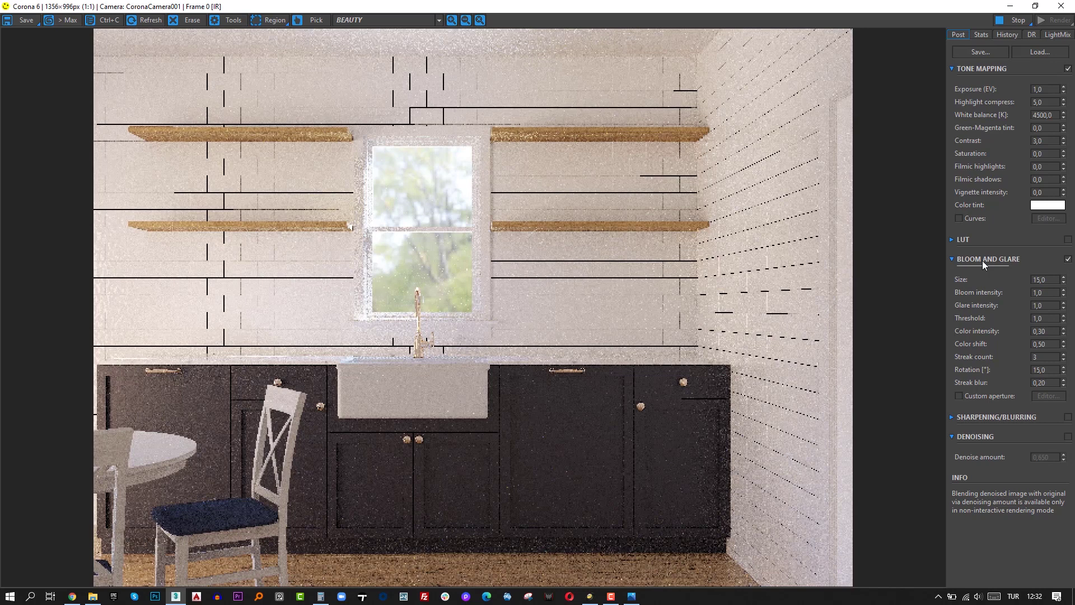
{"action": "double_click", "coordinate": [1045, 89]}
{"action": "type", "text": "2"}
{"action": "key", "text": "Return"}
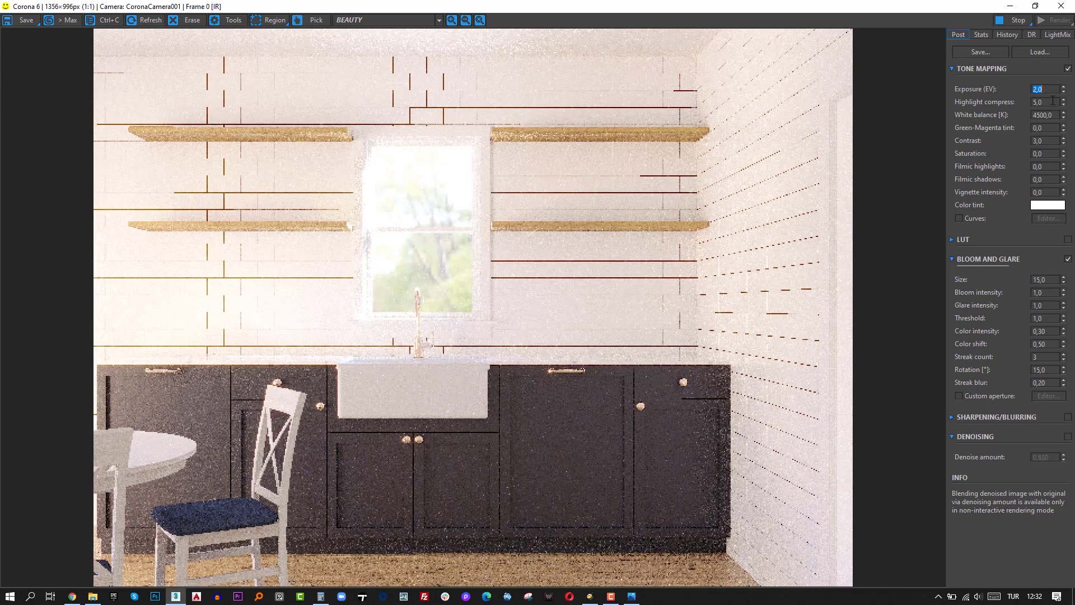
- Set the highlight compression to 50 and the filmic shadows to 0.50
{"action": "double_click", "coordinate": [1050, 105]}
{"action": "type", "text": "50"}
{"action": "key", "text": "Return"}
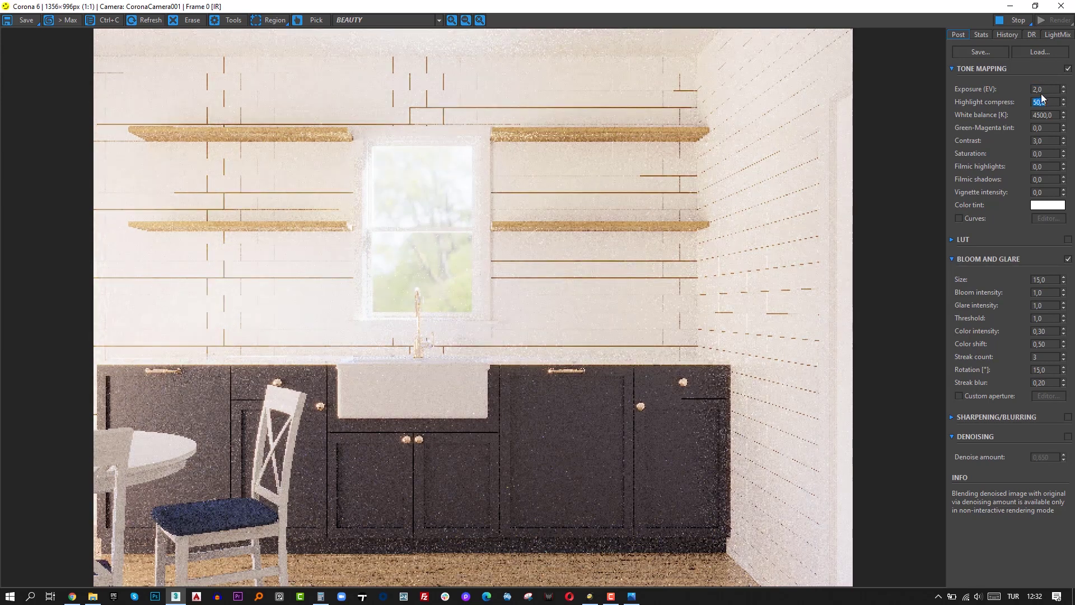
{"action": "double_click", "coordinate": [1041, 90]}
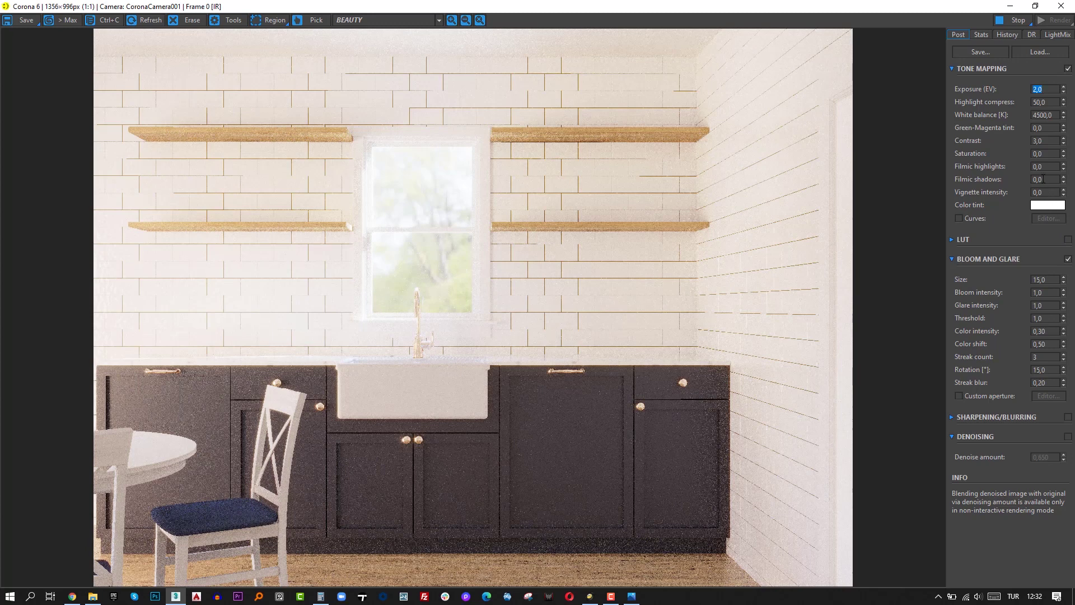
{"action": "double_click", "coordinate": [1045, 179]}
{"action": "type", "text": "0,5"}
{"action": "key", "text": "Return"}
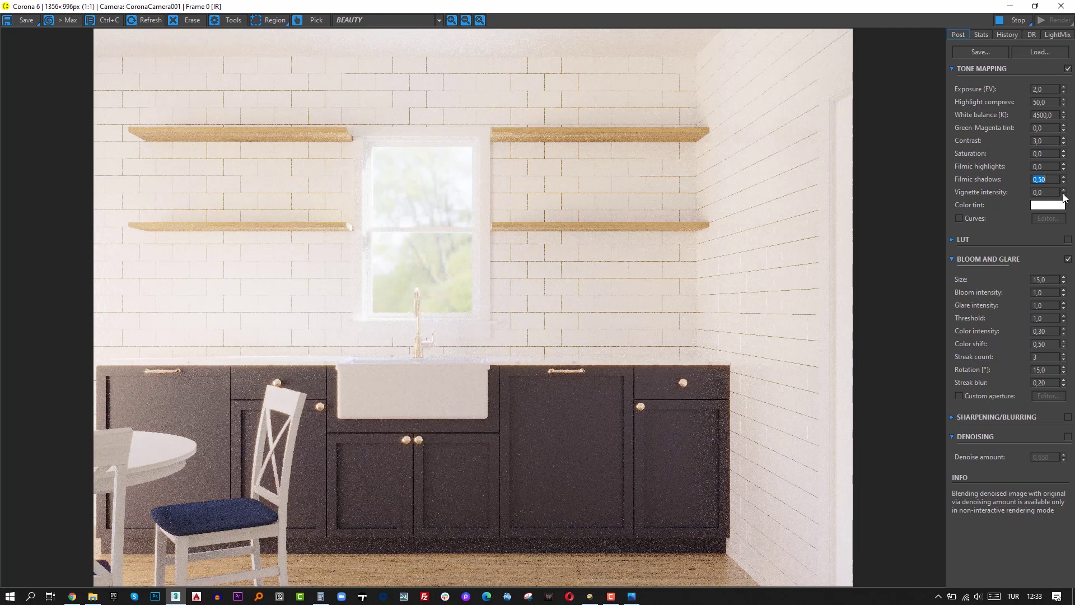
- Enable the LUT, show its settings and choose the Adanmq_Advantix_100 preset
{"action": "left_click", "coordinate": [1068, 240]}
{"action": "left_click", "coordinate": [952, 240]}
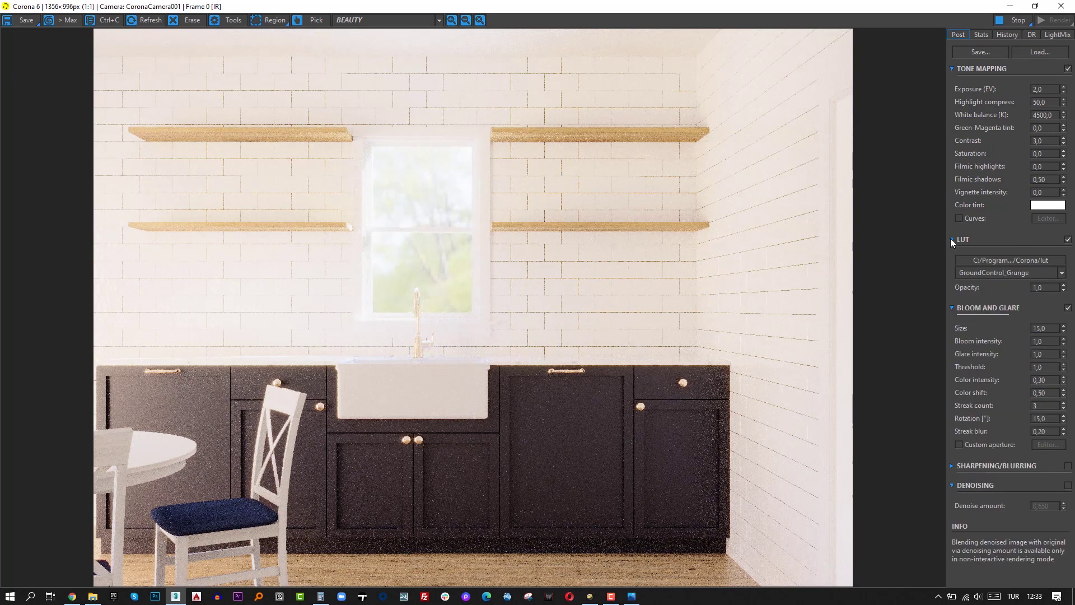
{"action": "left_click", "coordinate": [1010, 274]}
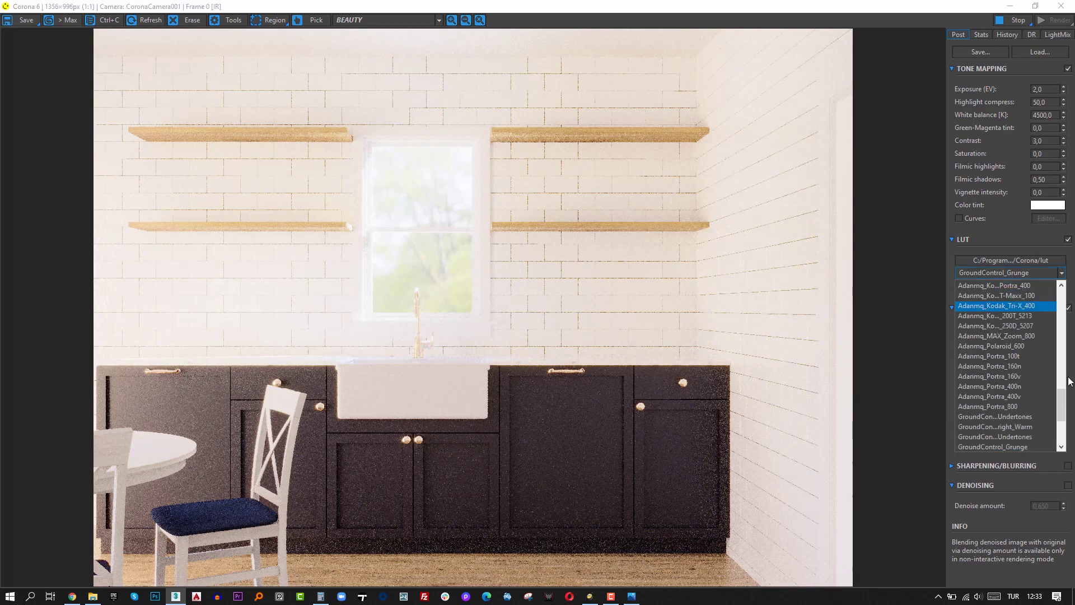
{"action": "left_click_drag", "start_coordinate": [1062, 403], "coordinate": [1062, 305]}
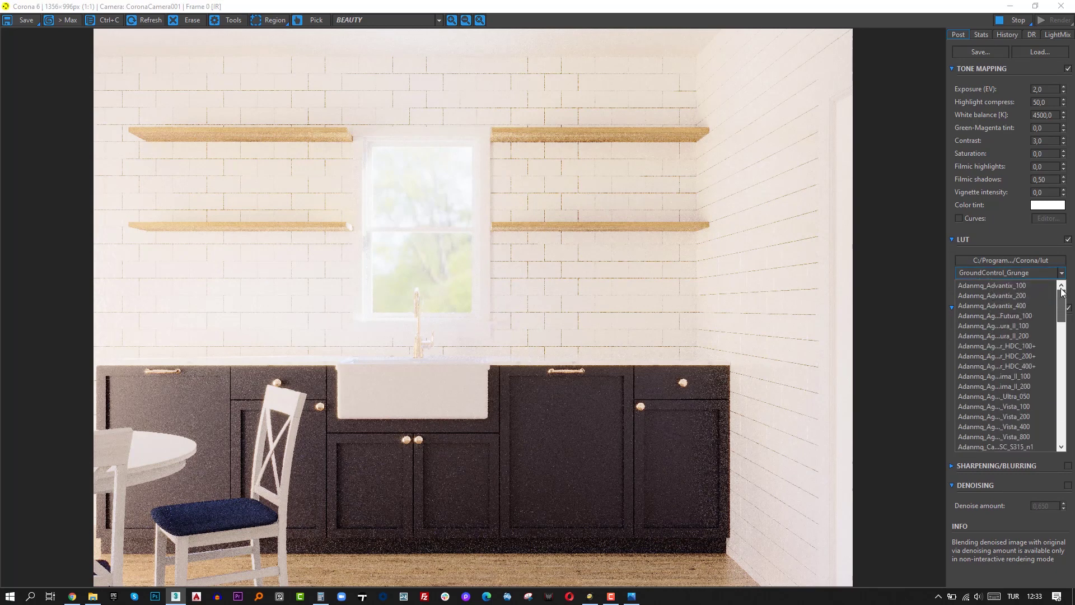
{"action": "left_click", "coordinate": [1032, 285]}
- Compare the LUT presets on the render one by one, from Adanmq_Advantix_100 through Adanmq_Fuji_Astia_100
{"action": "left_click", "coordinate": [1029, 276]}
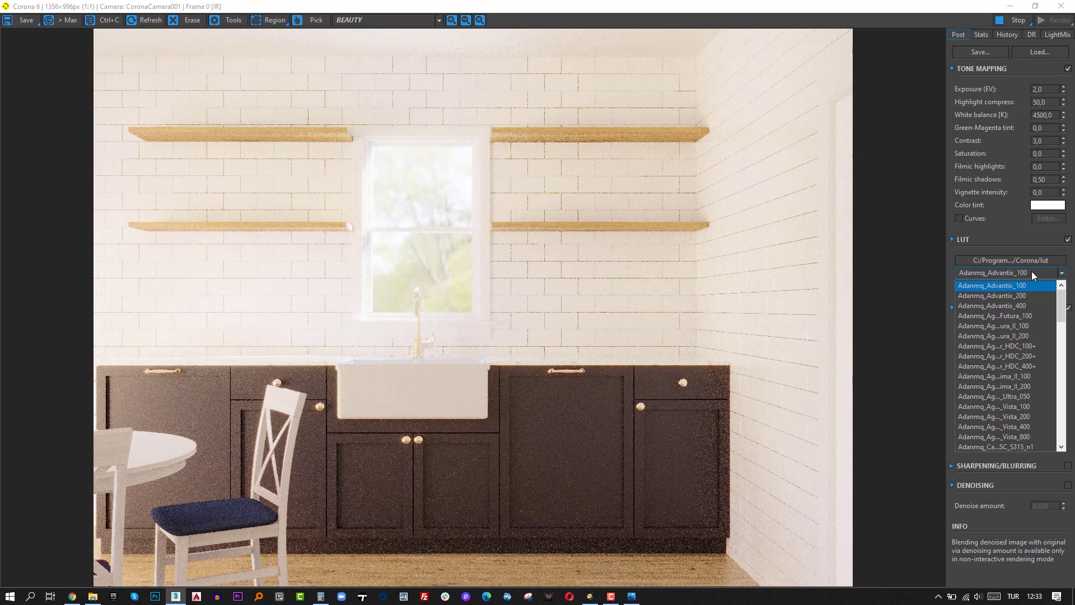
{"action": "key", "text": "Down"}
{"action": "key", "text": "Down"}
{"action": "key", "text": "Down"}
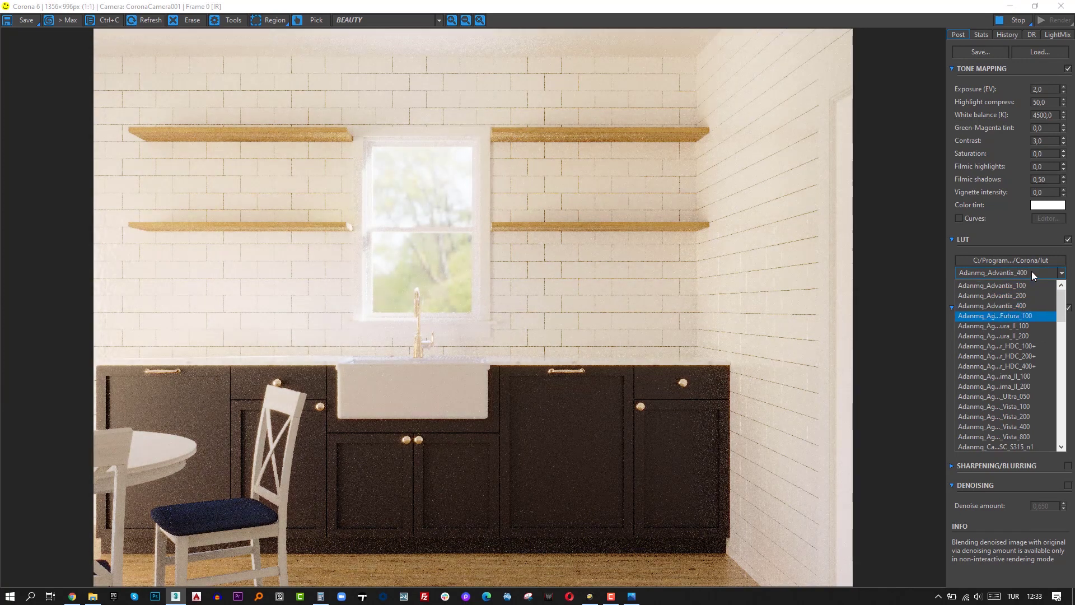
{"action": "key", "text": "Down"}
{"action": "key", "text": "Down"}
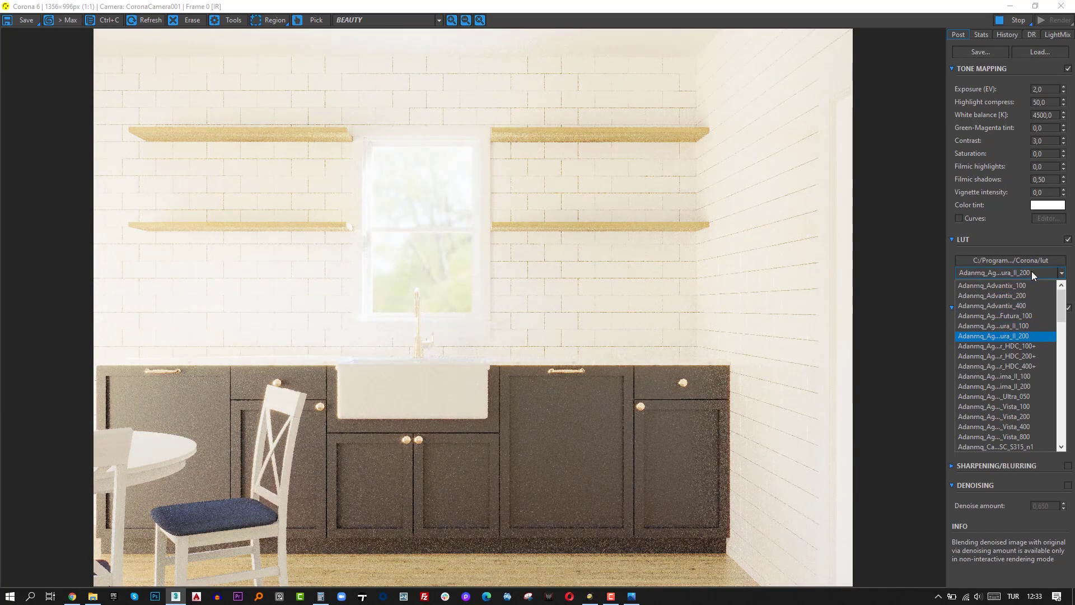
{"action": "key", "text": "Down"}
{"action": "key", "text": "Down"}
{"action": "key", "text": "Down"}
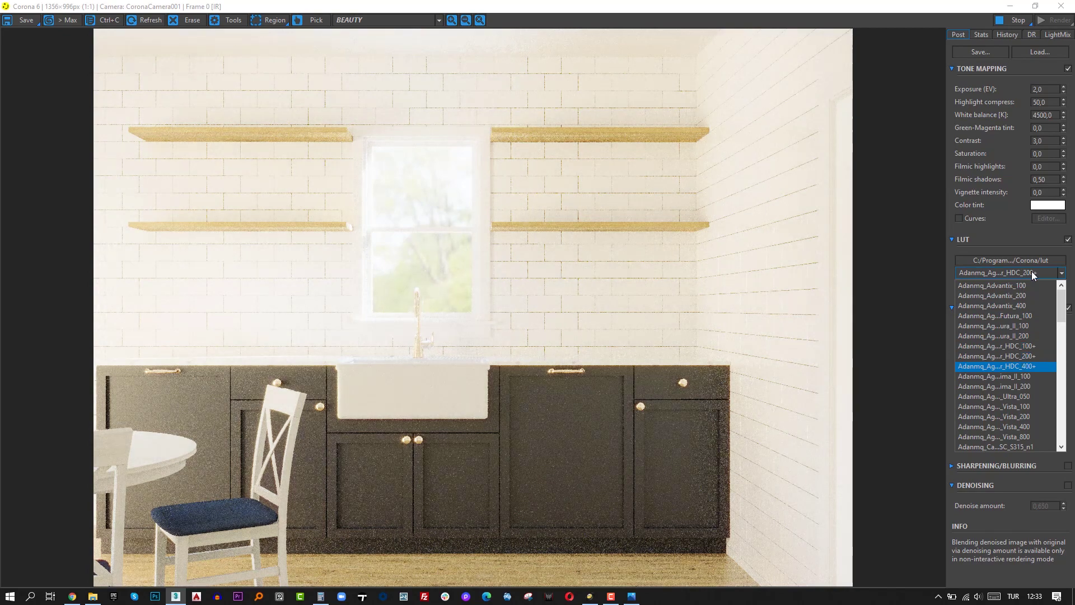
{"action": "key", "text": "Down"}
{"action": "key", "text": "Down"}
{"action": "key", "text": "Down"}
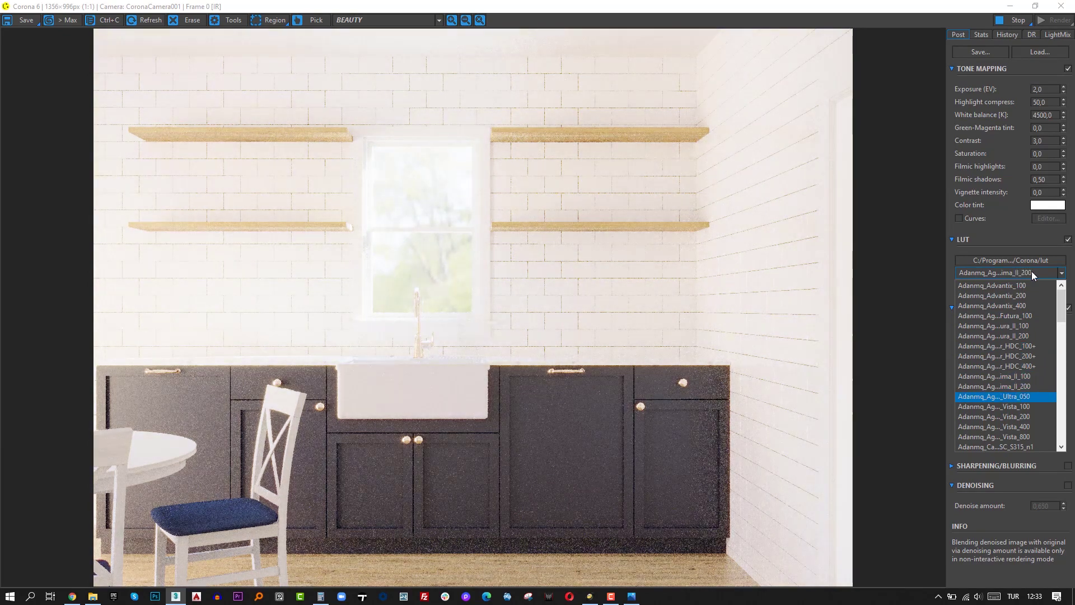
{"action": "key", "text": "Down"}
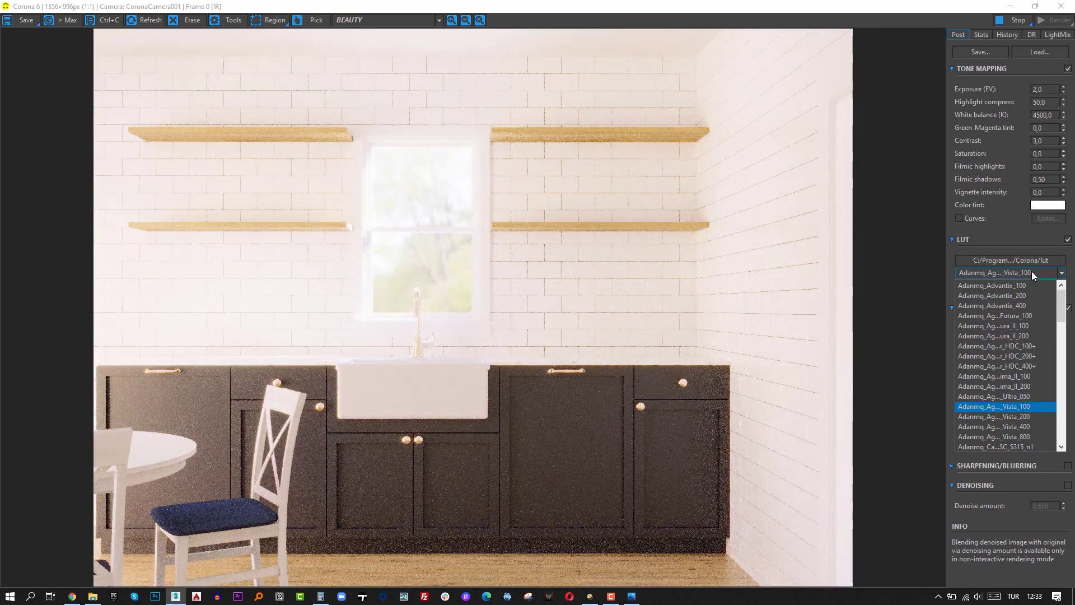
{"action": "key", "text": "Down"}
{"action": "key", "text": "Down"}
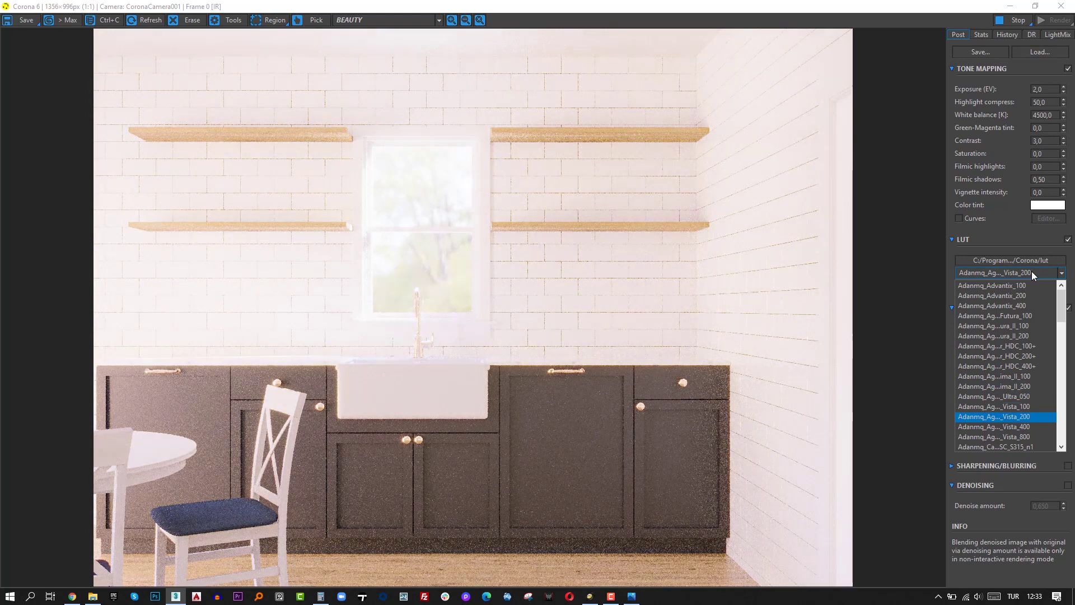
{"action": "key", "text": "Down"}
{"action": "key", "text": "Down"}
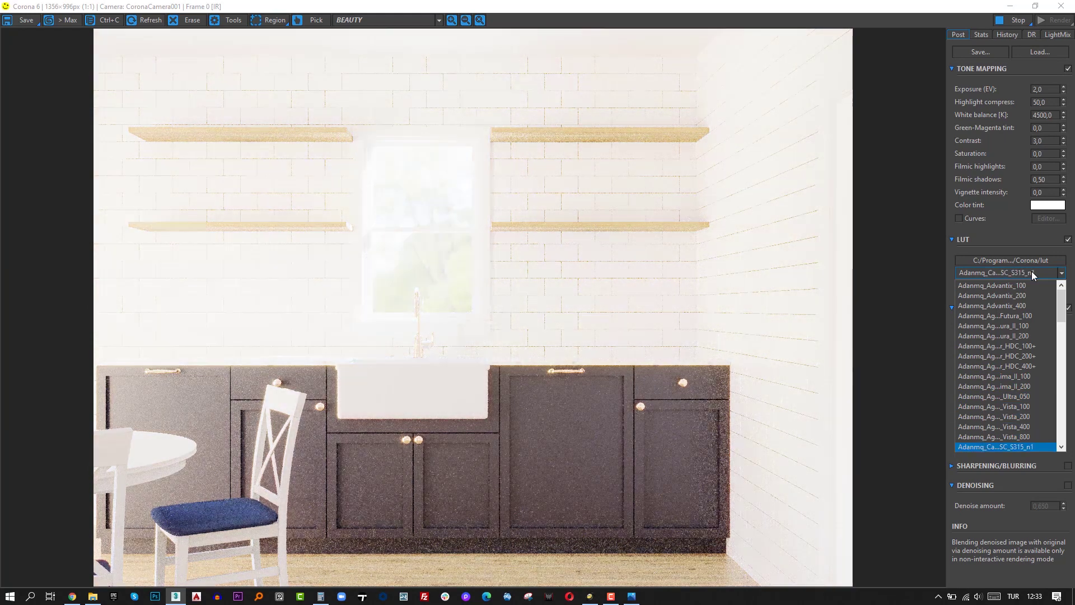
{"action": "key", "text": "Down"}
{"action": "key", "text": "Down"}
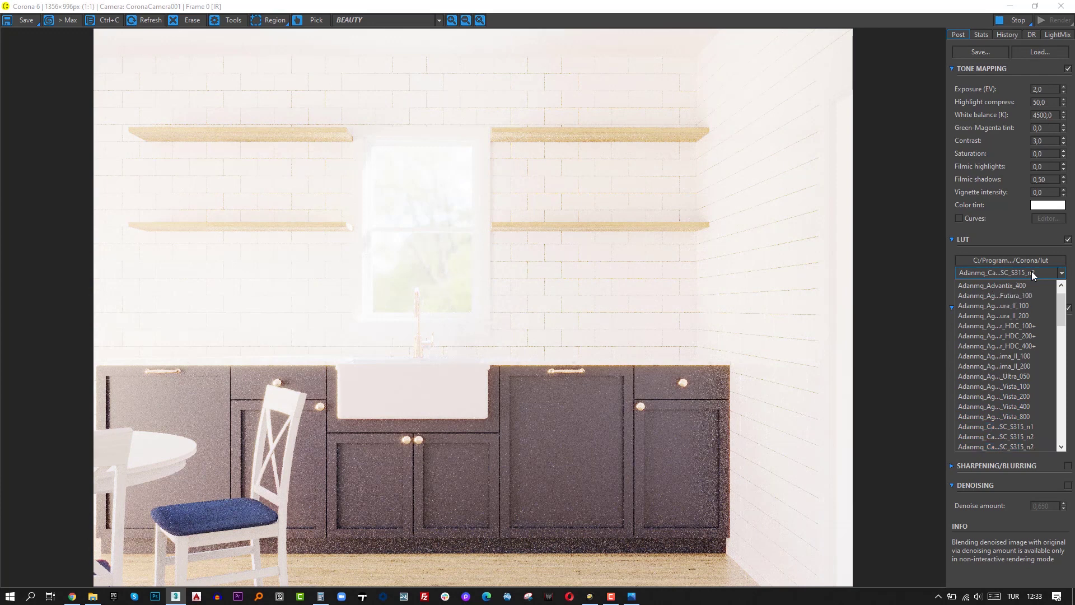
{"action": "key", "text": "Down"}
{"action": "key", "text": "Down"}
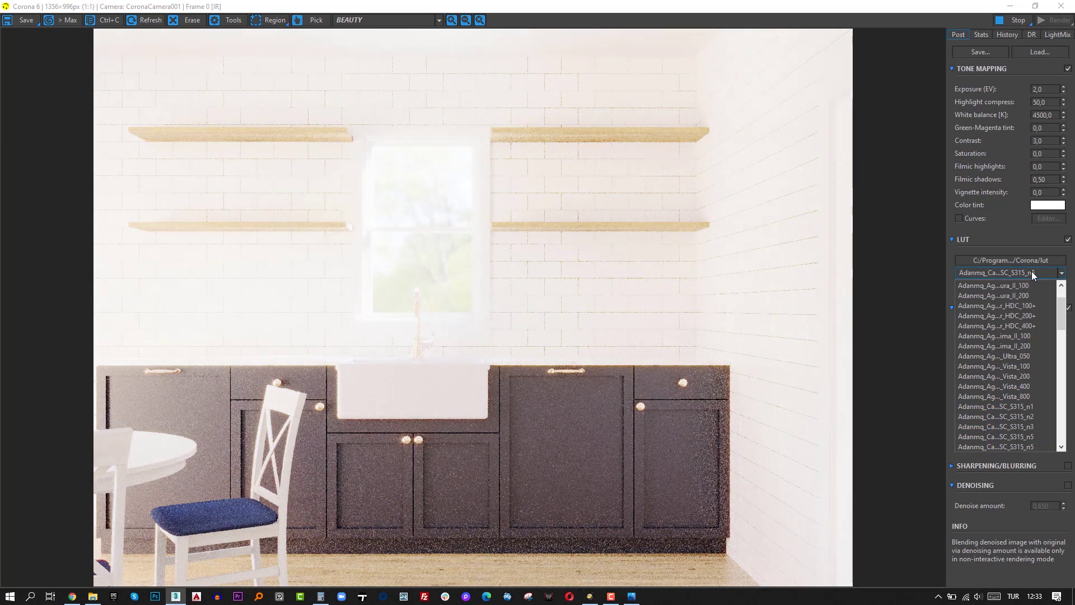
{"action": "key", "text": "Down"}
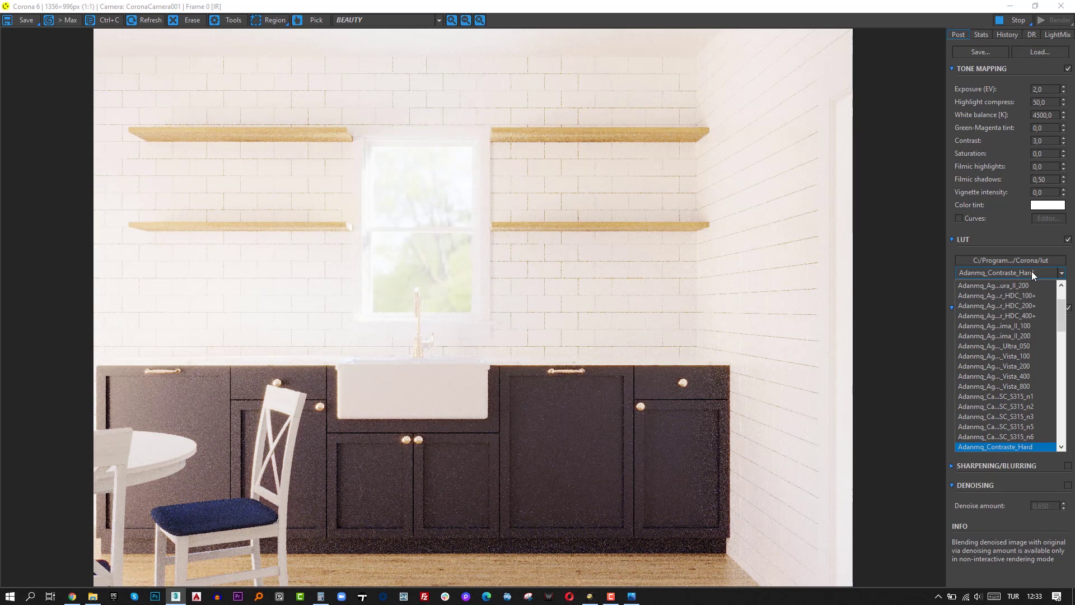
{"action": "key", "text": "Down"}
{"action": "key", "text": "Down"}
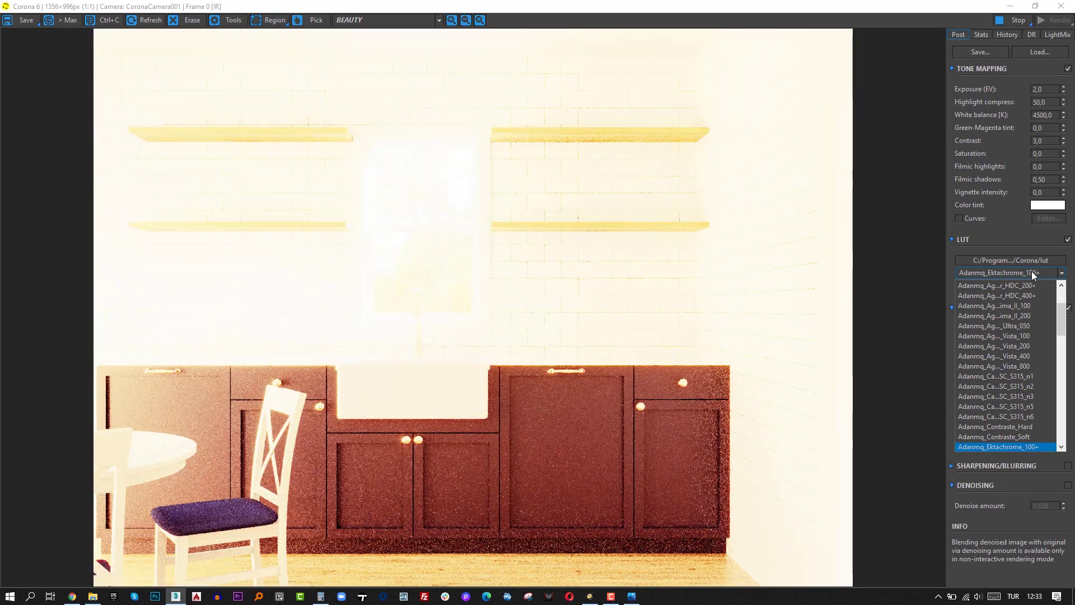
{"action": "key", "text": "Down"}
{"action": "key", "text": "Down"}
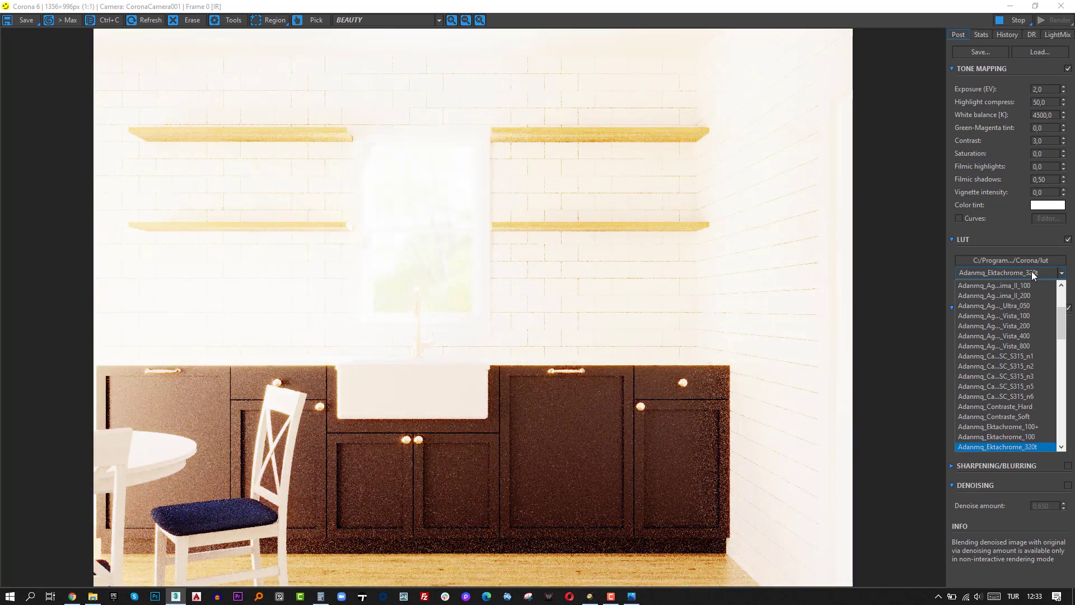
{"action": "key", "text": "Down"}
{"action": "key", "text": "Down"}
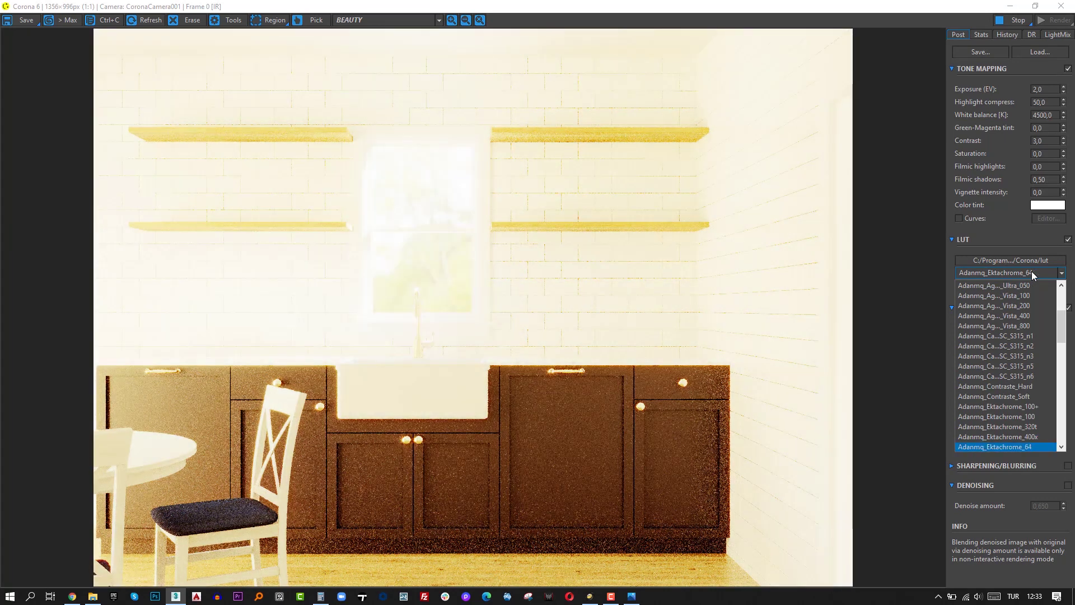
{"action": "key", "text": "Down"}
{"action": "key", "text": "Down"}
{"action": "key", "text": "Down"}
{"action": "key", "text": "Down"}
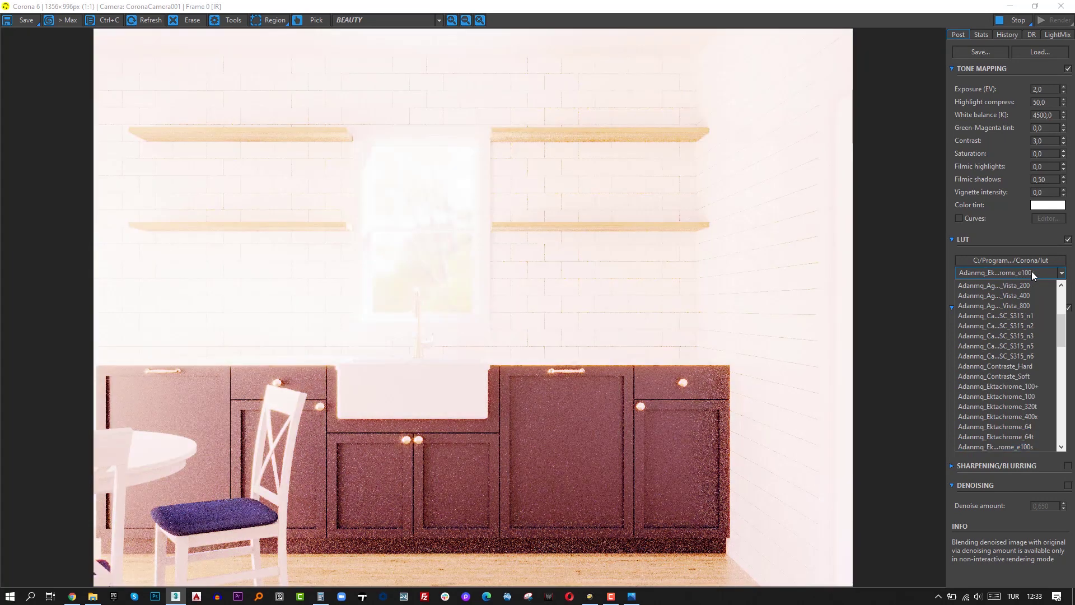
{"action": "key", "text": "Down"}
{"action": "key", "text": "Down"}
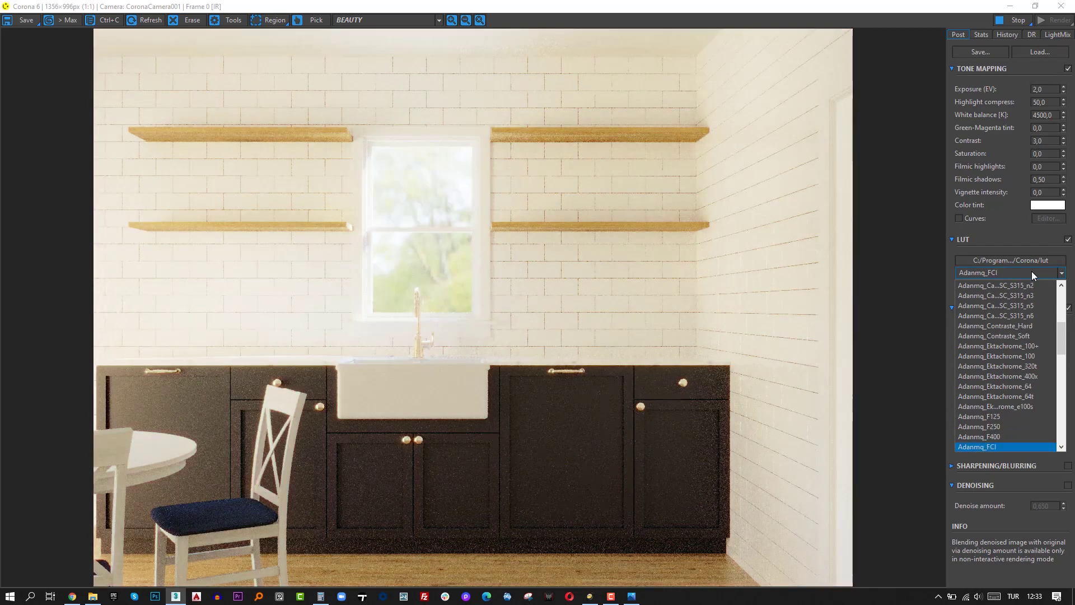
{"action": "key", "text": "Down"}
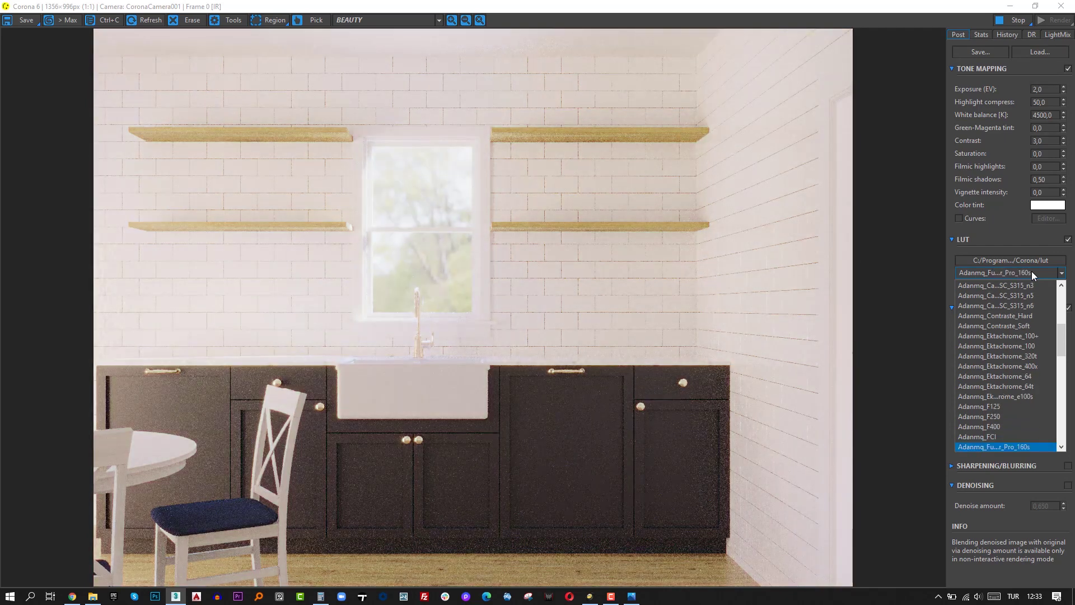
{"action": "key", "text": "Down"}
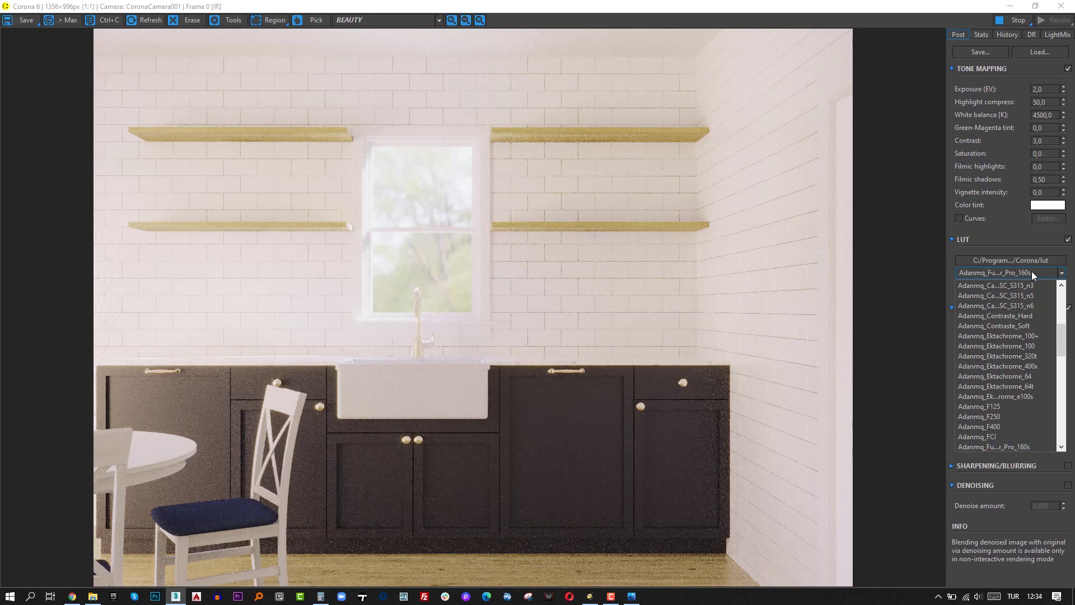
{"action": "key", "text": "Down"}
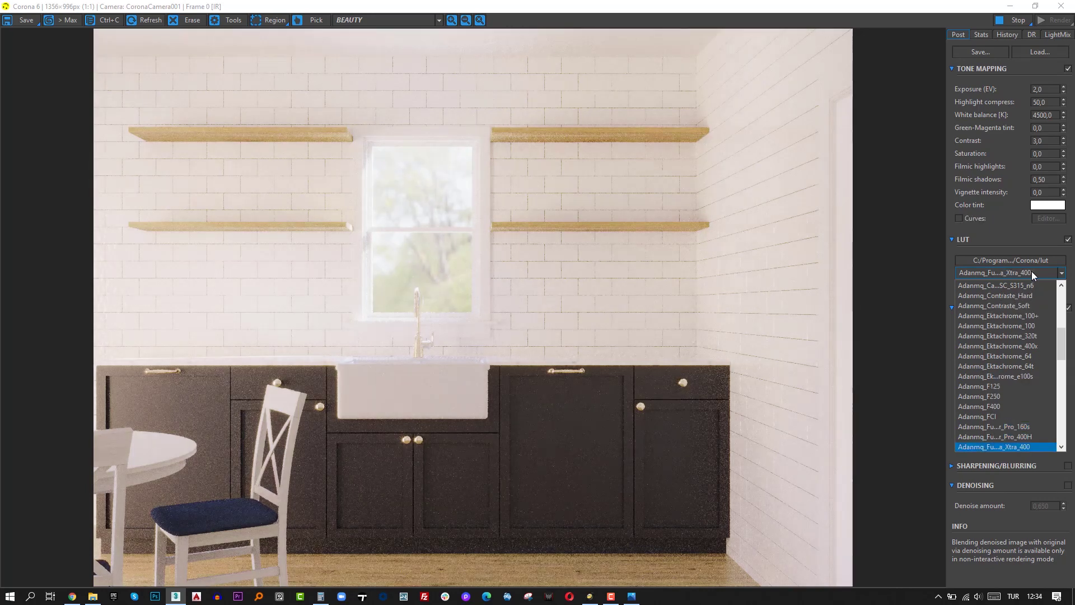
{"action": "key", "text": "Down"}
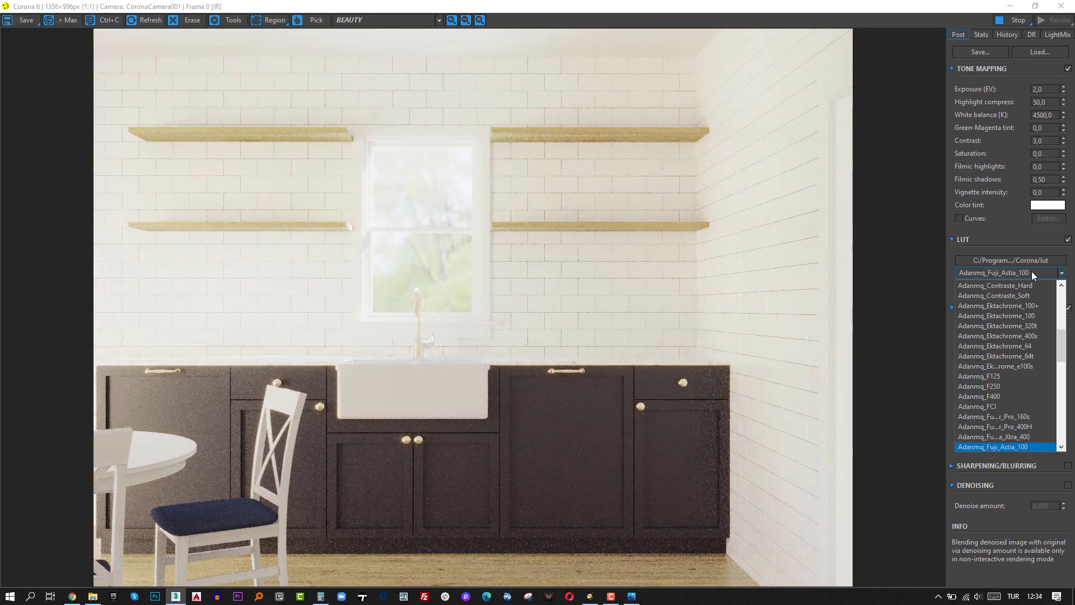
- Choose the Adanmq_Fu...r_Pro_400H LUT preset and set the exposure to 1 EV
{"action": "key", "text": "Up"}
{"action": "key", "text": "Up"}
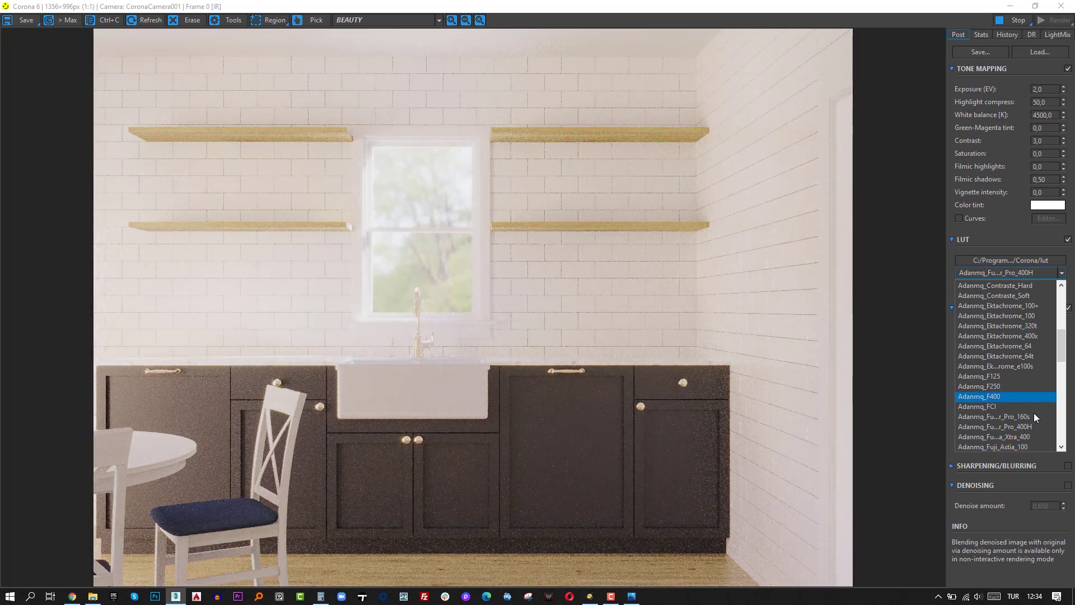
{"action": "left_click", "coordinate": [1031, 427]}
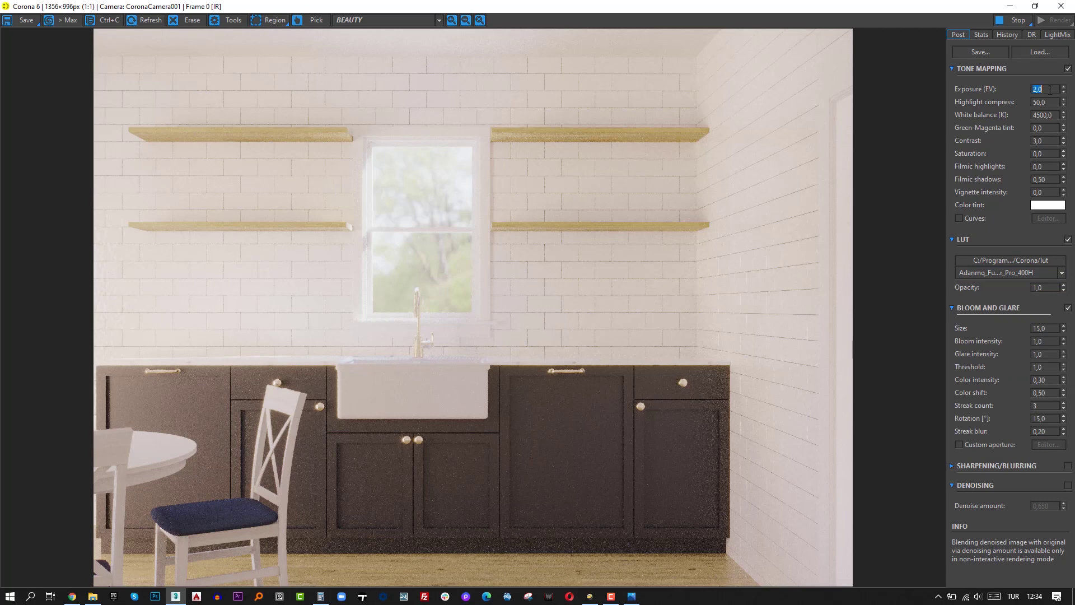
{"action": "key", "text": "Return"}
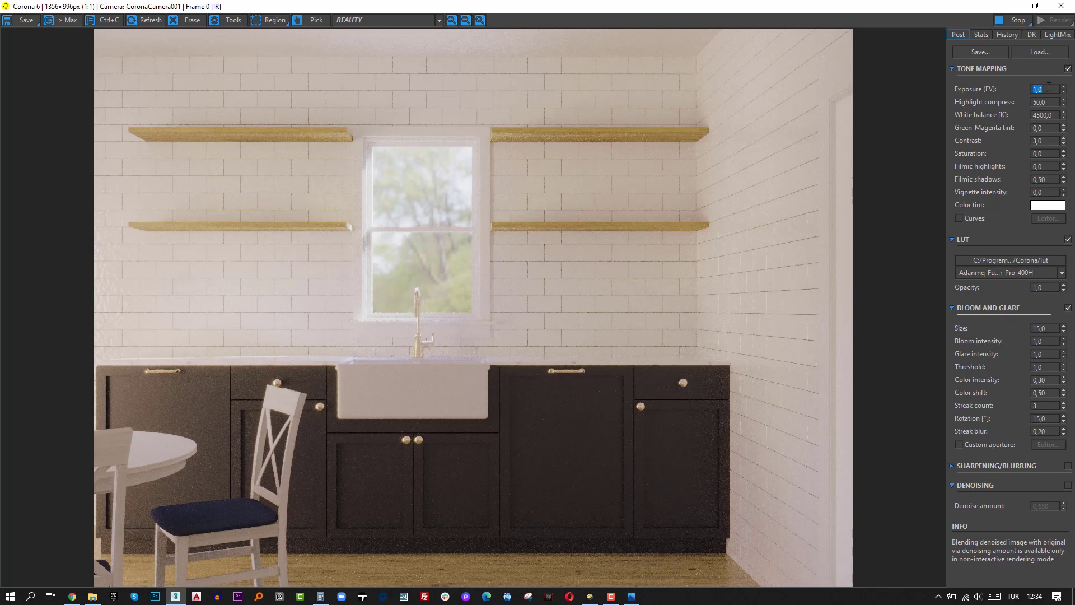
- Stop the interactive render and shift the CorronaCamera001 framing slightly upward so the cabinets sit lower in the shot
{"action": "left_click", "coordinate": [1018, 20]}
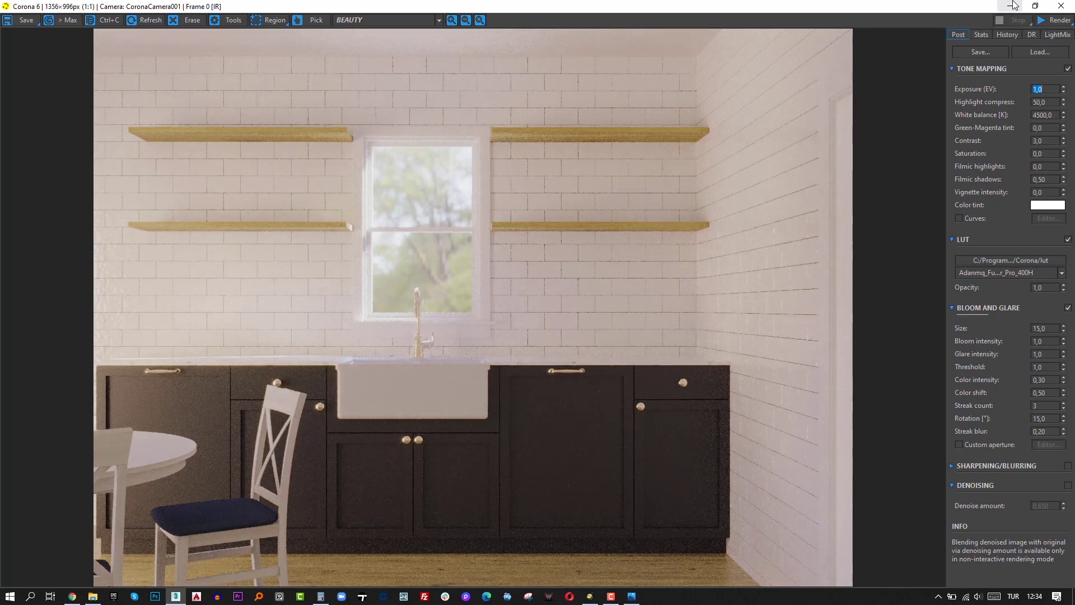
{"action": "left_click", "coordinate": [1012, 6]}
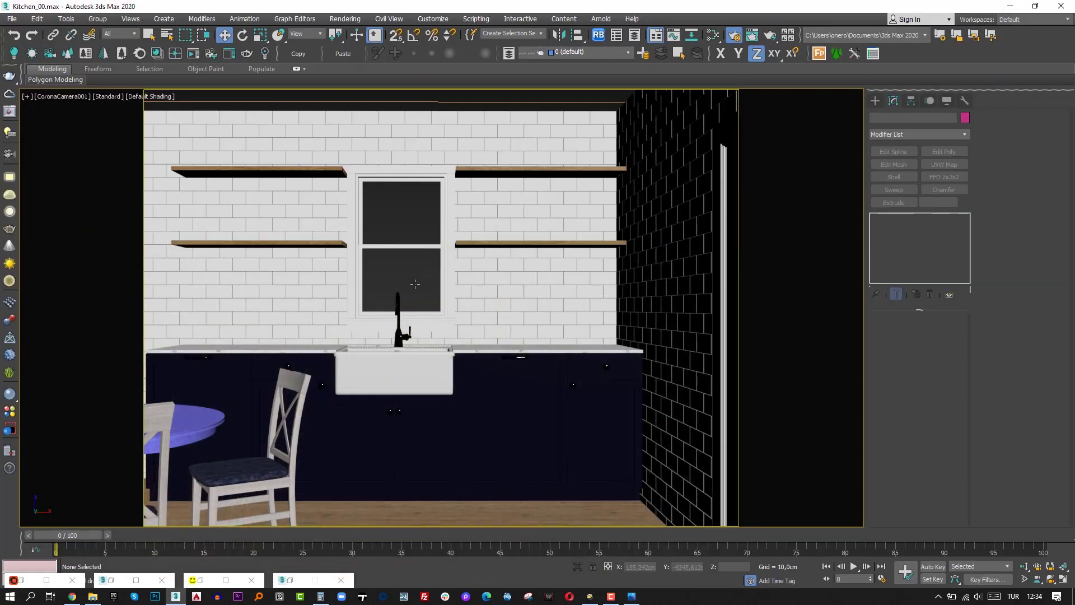
{"action": "middle_click_drag", "start_coordinate": [415, 284], "coordinate": [415, 302]}
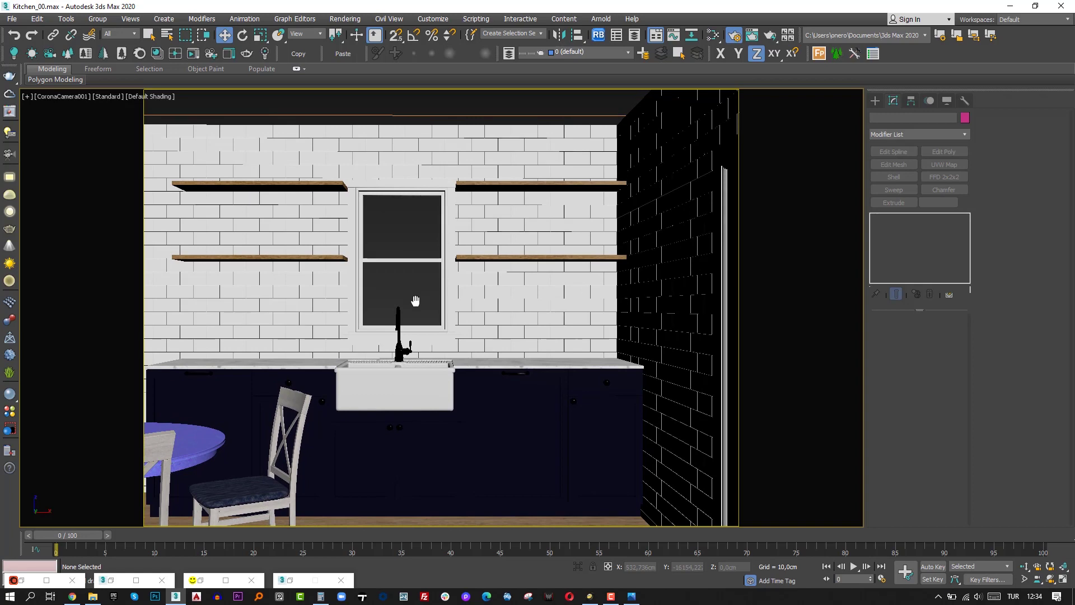
- Return to the Corona frame buffer, set the white balance to 4000 K and turn off the LUT
{"action": "left_click", "coordinate": [205, 582]}
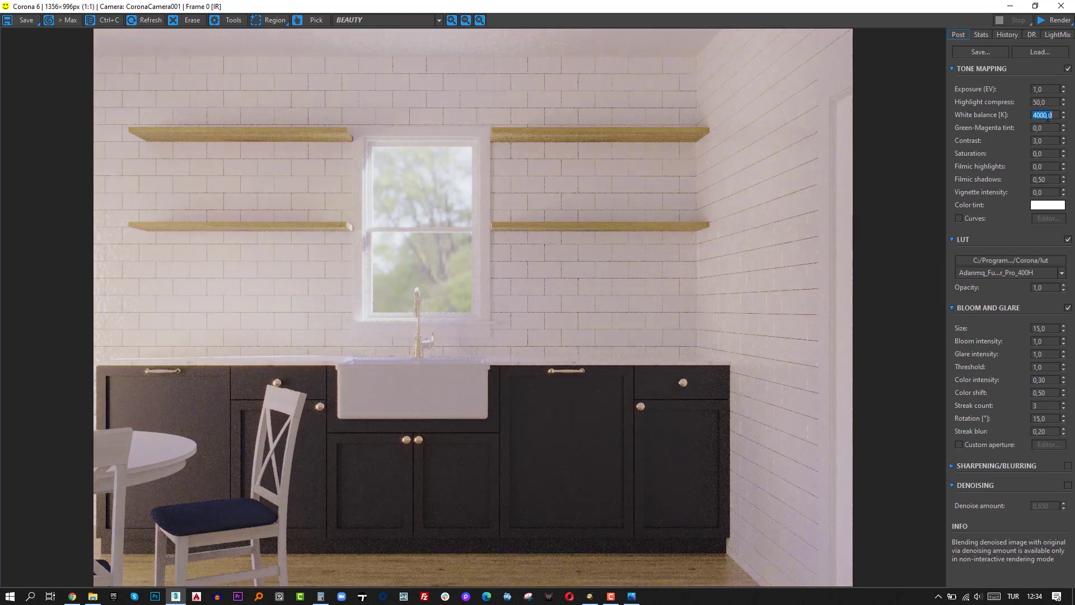
{"action": "left_click", "coordinate": [1067, 240]}
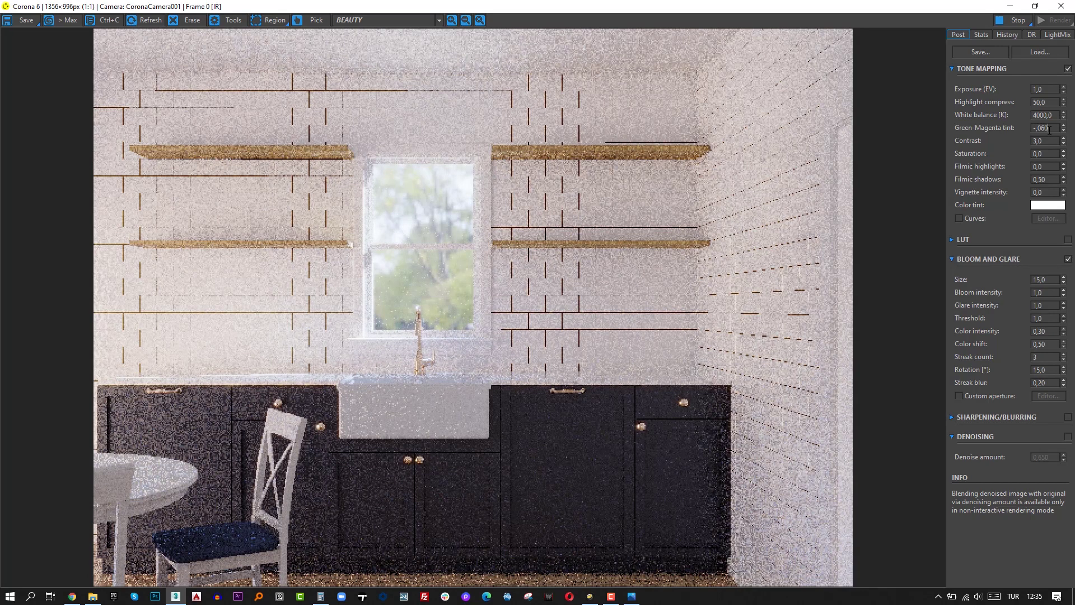
- Try a green-magenta tint of -0.06 on the render and settle on -0.1
{"action": "key", "text": "Return"}
{"action": "type", "text": "-,1"}
{"action": "key", "text": "Return"}
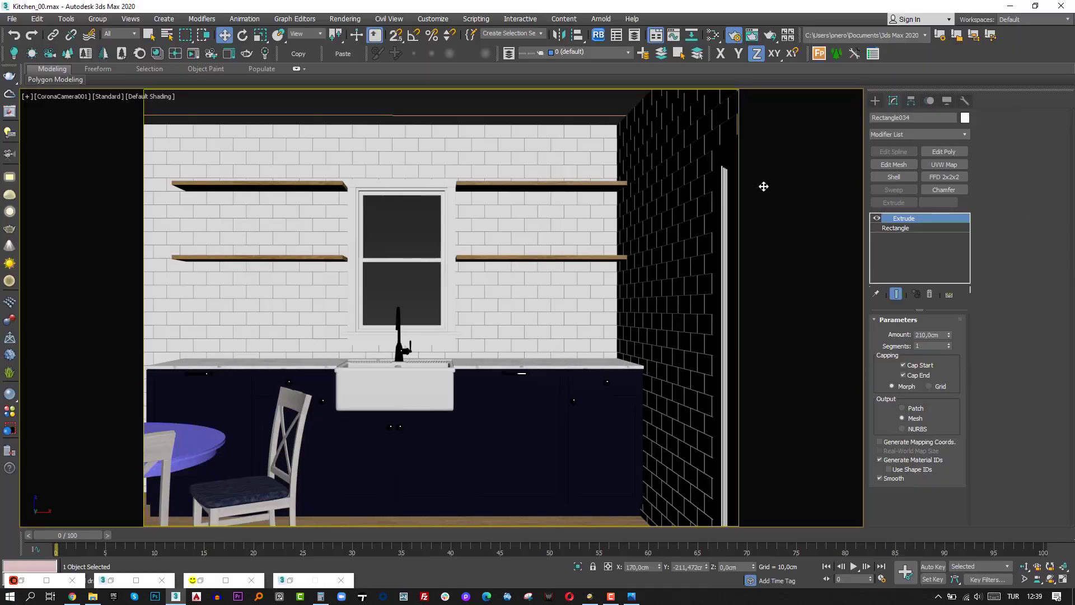
- Switch to 3DBee.IT and filter the asset library to show only purchased assets
{"action": "left_click", "coordinate": [588, 597]}
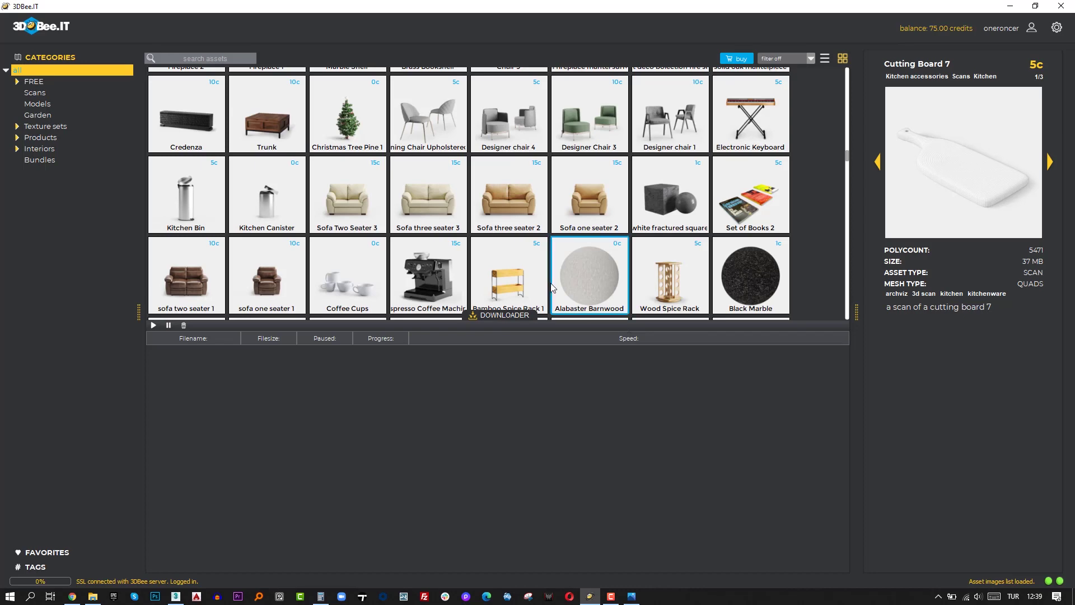
{"action": "scroll", "coordinate": [588, 274], "scroll_direction": "up", "scroll_amount": 10}
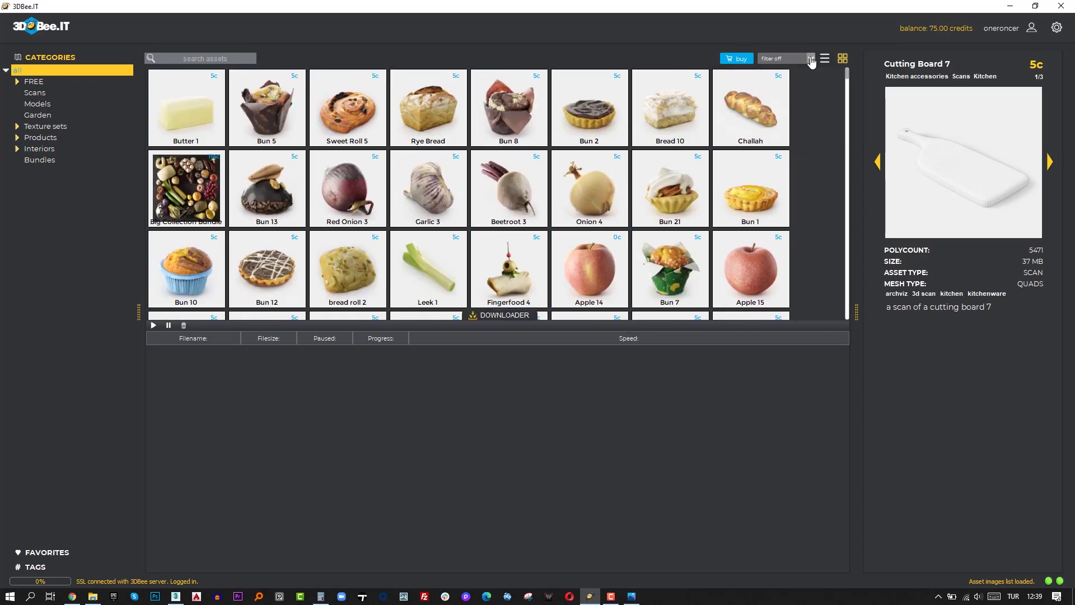
{"action": "left_click", "coordinate": [811, 59]}
{"action": "left_click", "coordinate": [801, 69]}
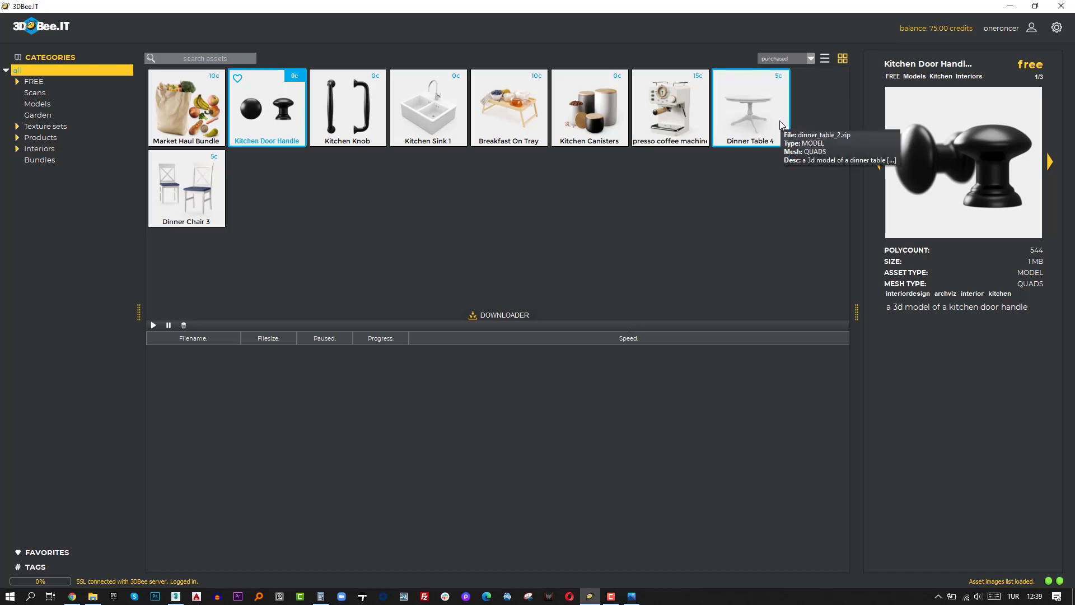
- Import the purchased espresso coffee machine from 3DBee.IT into the 3ds Max kitchen scene
{"action": "left_click", "coordinate": [1034, 6]}
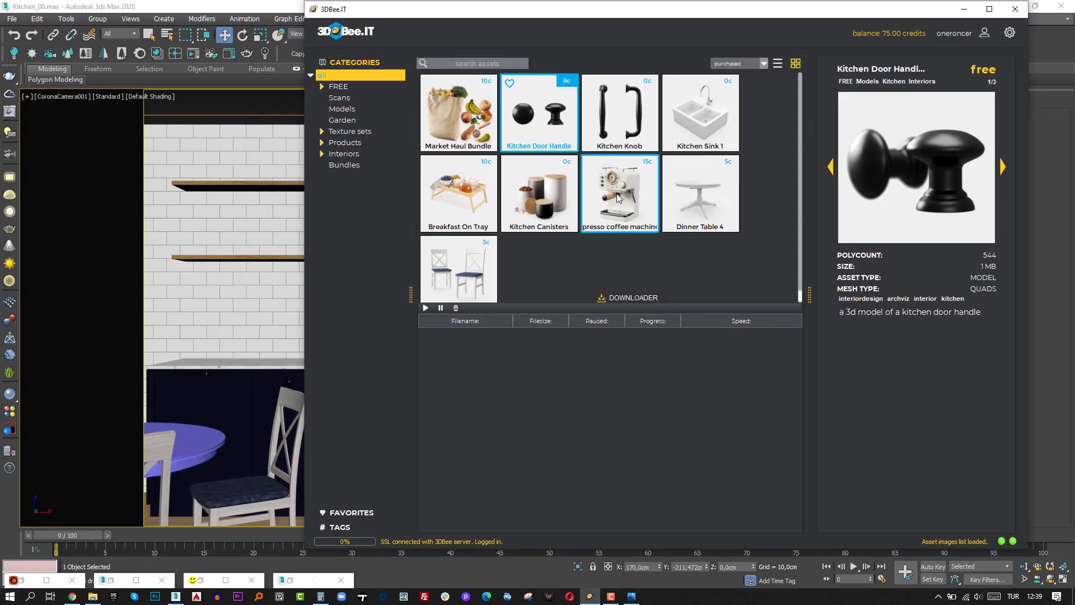
{"action": "left_click_drag", "start_coordinate": [618, 197], "coordinate": [209, 318]}
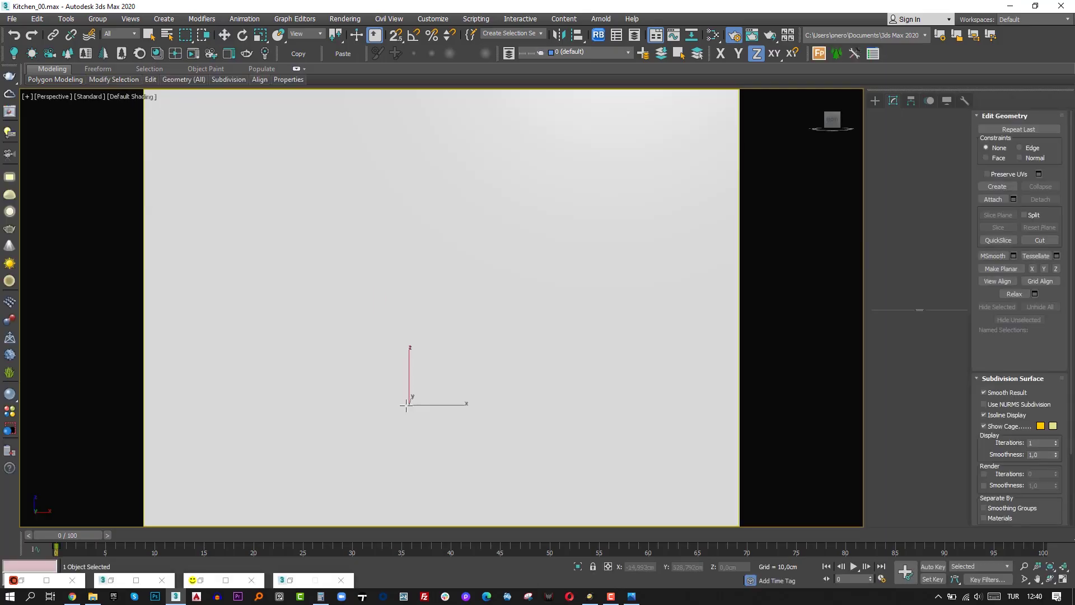
- Move the imported espresso machine into the room and onto the marble countertop between the sink and the dark wall corner
{"action": "key", "text": "z"}
{"action": "middle_click_drag", "start_coordinate": [454, 362], "coordinate": [430, 401], "text": "alt"}
{"action": "scroll", "coordinate": [429, 403], "scroll_direction": "down", "scroll_amount": 15}
{"action": "middle_click_drag", "start_coordinate": [429, 439], "coordinate": [478, 346]}
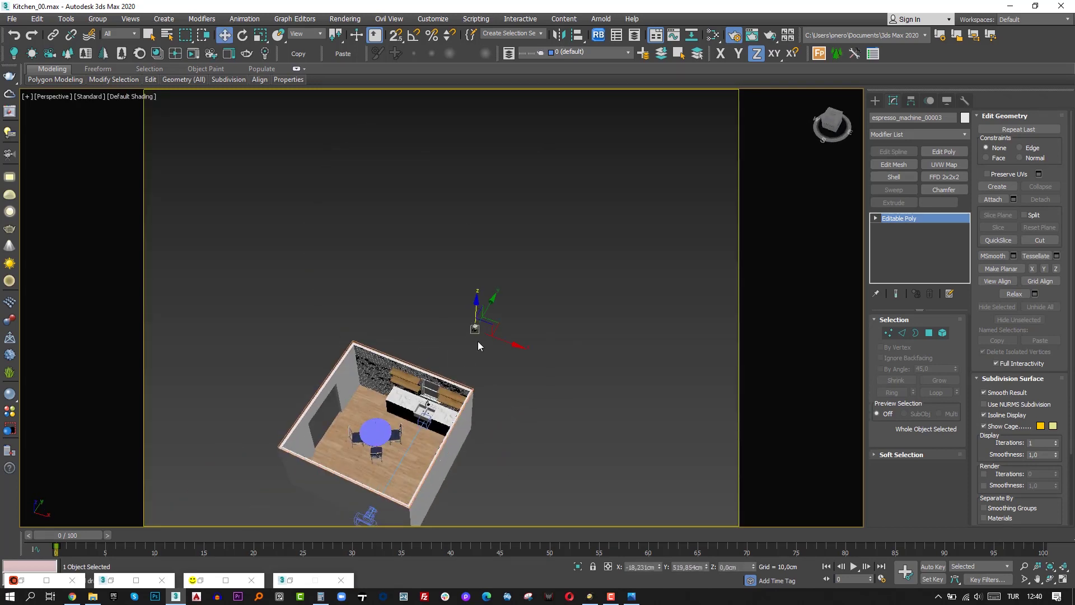
{"action": "key", "text": "z"}
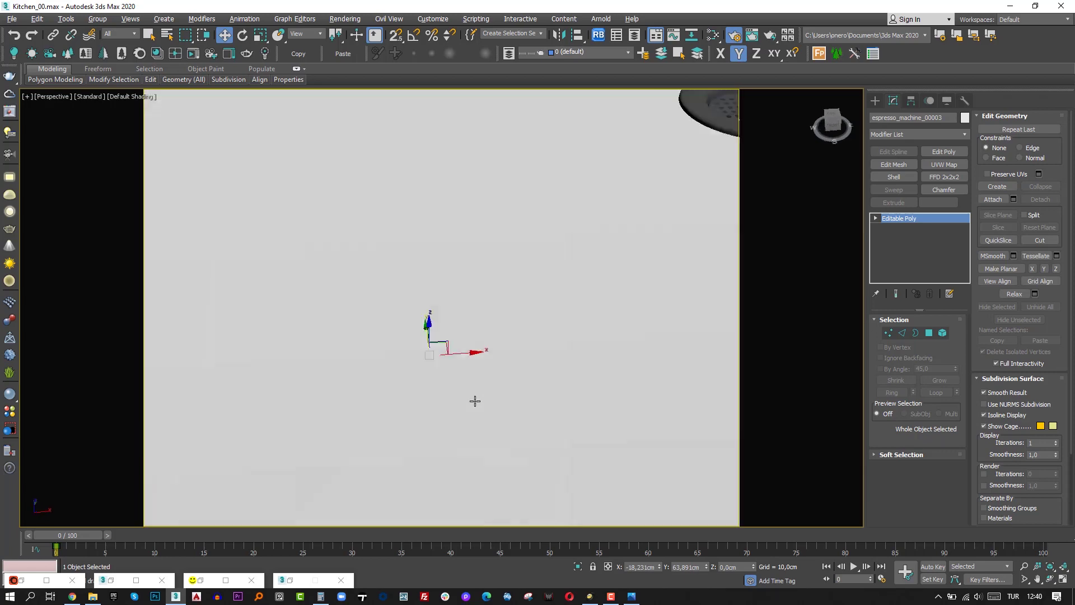
{"action": "scroll", "coordinate": [479, 393], "scroll_direction": "down", "scroll_amount": 10}
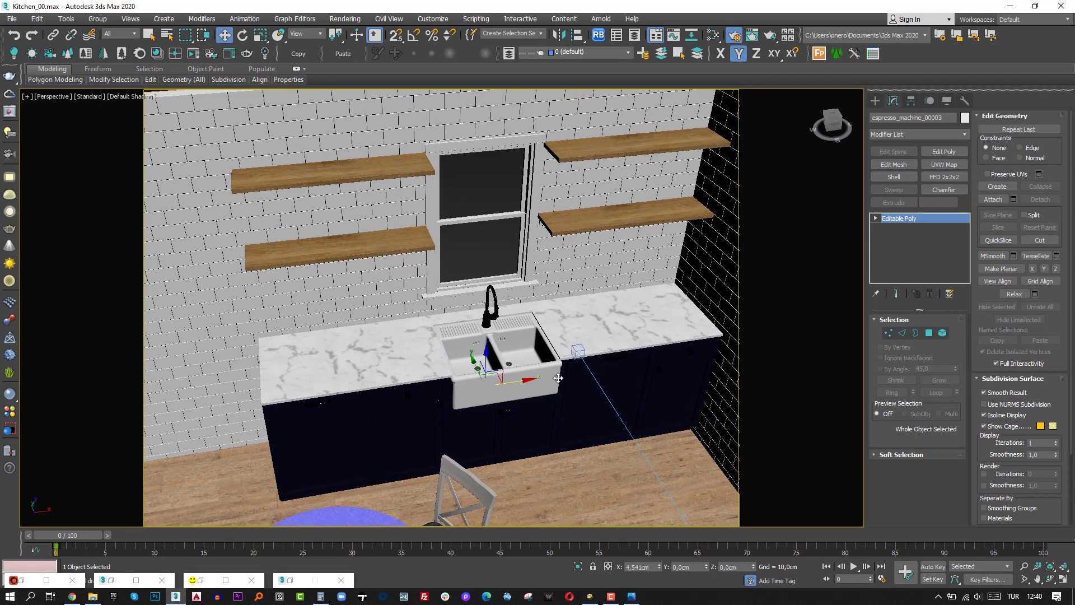
{"action": "left_click_drag", "start_coordinate": [596, 339], "coordinate": [618, 296]}
{"action": "key", "text": "z"}
{"action": "middle_click_drag", "start_coordinate": [581, 324], "coordinate": [601, 311], "text": "alt"}
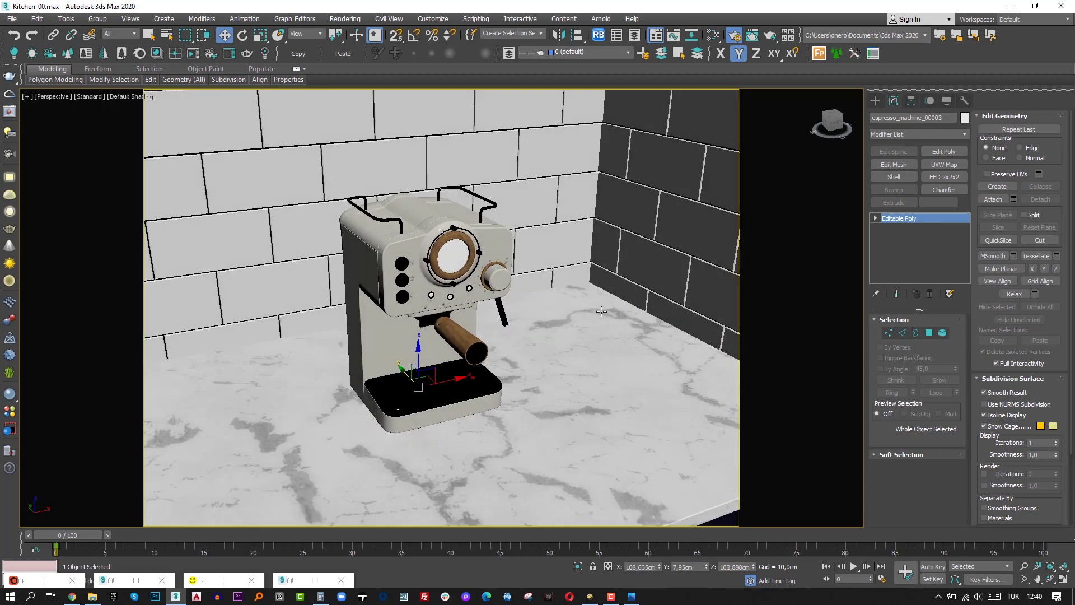
{"action": "scroll", "coordinate": [595, 320], "scroll_direction": "down", "scroll_amount": 4}
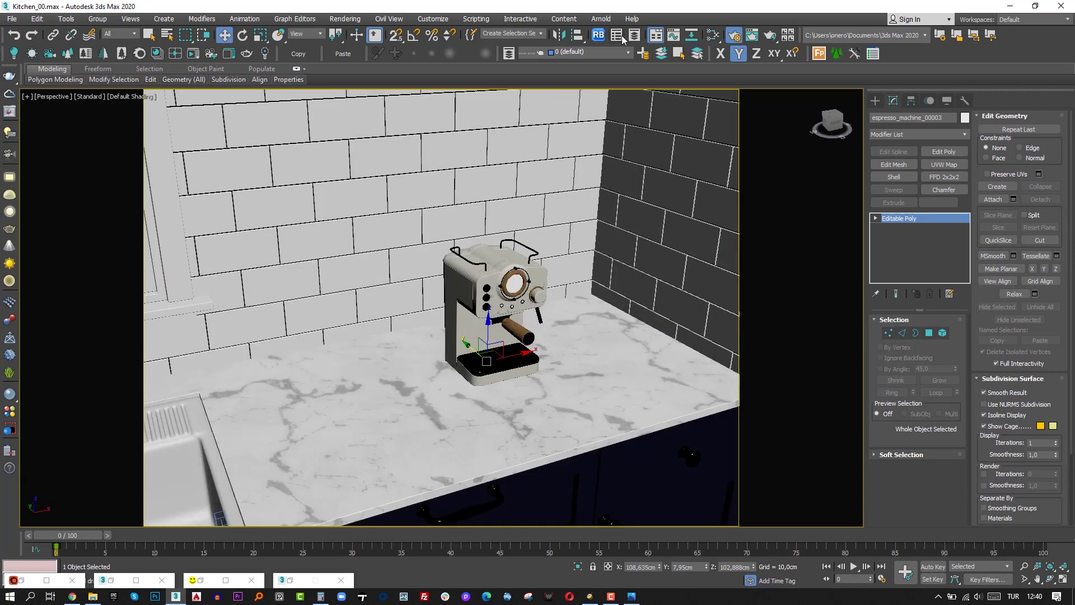
- Align the espresso machine to the countertop in Z only, matching its minimum to the countertop's maximum
{"action": "left_click", "coordinate": [577, 34]}
{"action": "left_click", "coordinate": [552, 367]}
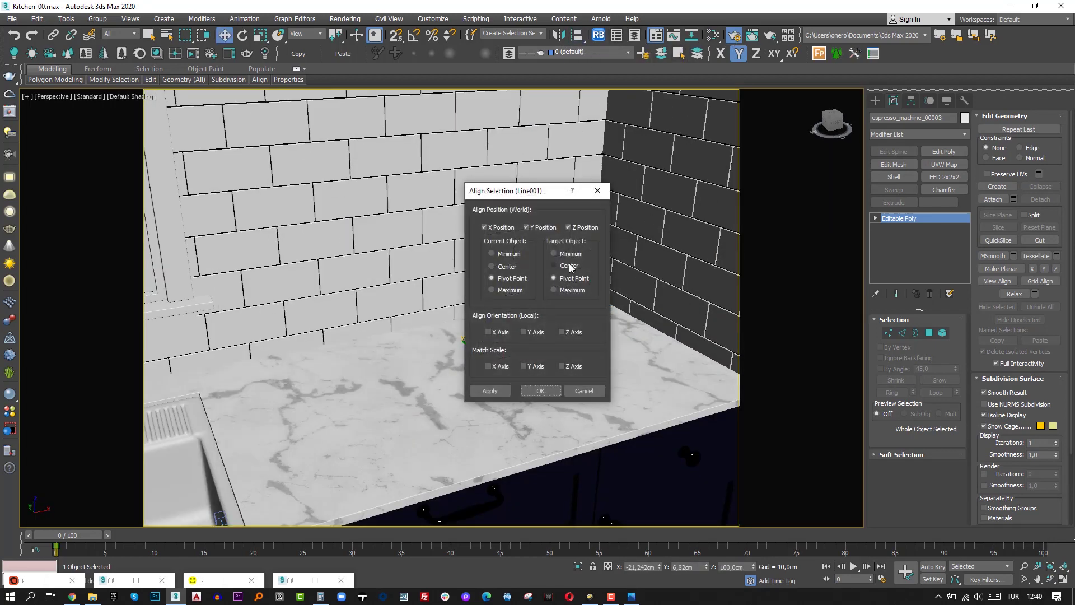
{"action": "left_click", "coordinate": [514, 228]}
{"action": "left_click_drag", "start_coordinate": [547, 190], "coordinate": [642, 183]}
{"action": "left_click", "coordinate": [663, 221]}
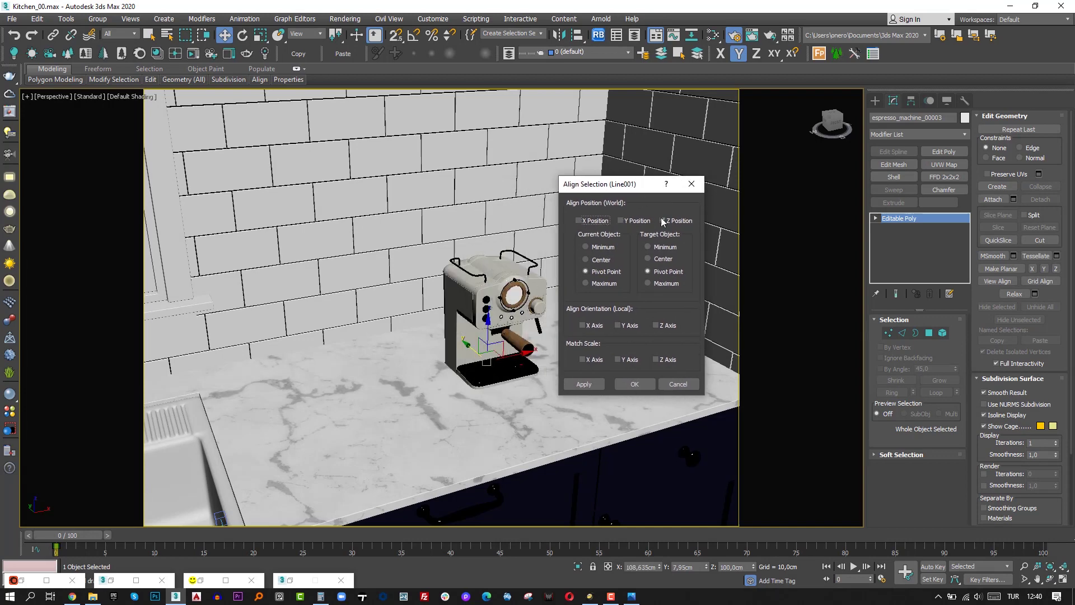
{"action": "left_click", "coordinate": [657, 286]}
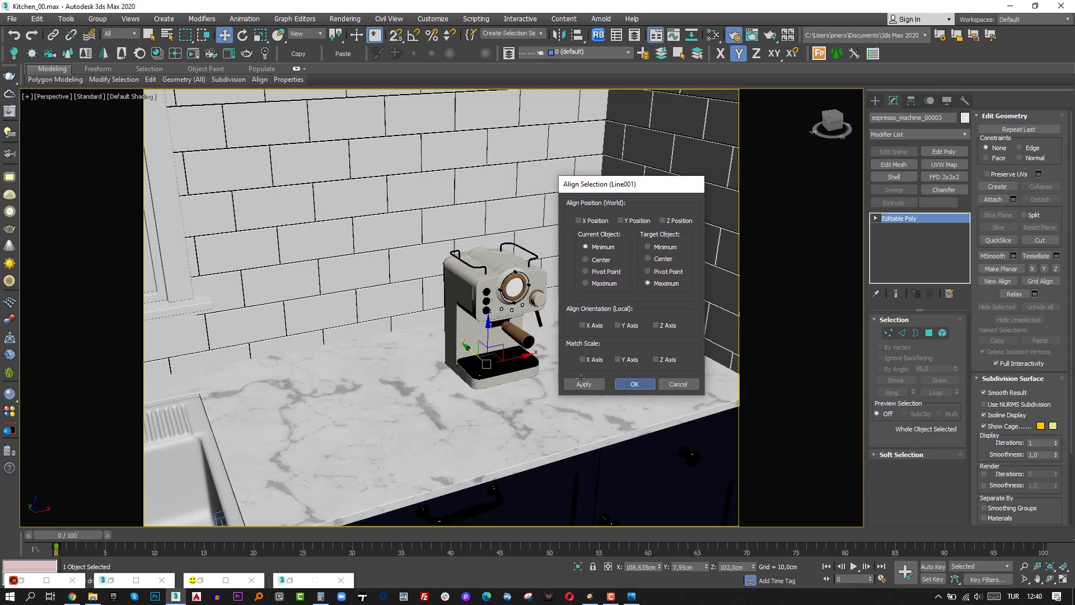
{"action": "left_click", "coordinate": [634, 383]}
- Shift the espresso machine back on the countertop, closer to the tiled wall
{"action": "scroll", "coordinate": [450, 384], "scroll_direction": "up", "scroll_amount": 5}
{"action": "left_click_drag", "start_coordinate": [379, 401], "coordinate": [276, 389]}
{"action": "middle_click_drag", "start_coordinate": [314, 387], "coordinate": [269, 370], "text": "alt"}
{"action": "scroll", "coordinate": [269, 370], "scroll_direction": "down", "scroll_amount": 5}
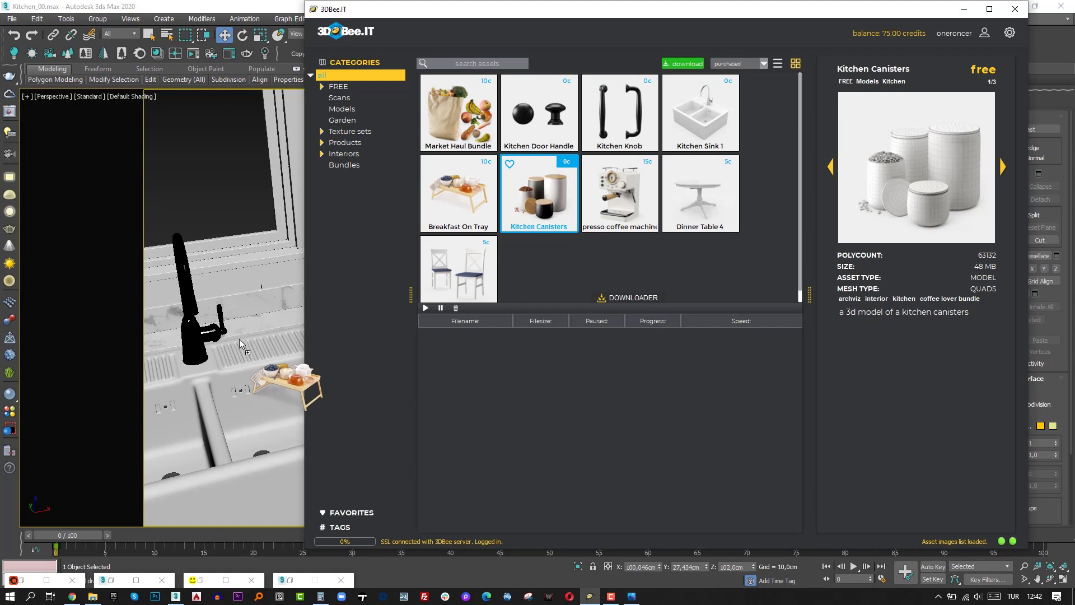
- Import the purchased Breakfast On Tray and Kitchen Canisters assets from 3DBee.IT into the kitchen scene
{"action": "left_click_drag", "start_coordinate": [240, 338], "coordinate": [240, 338]}
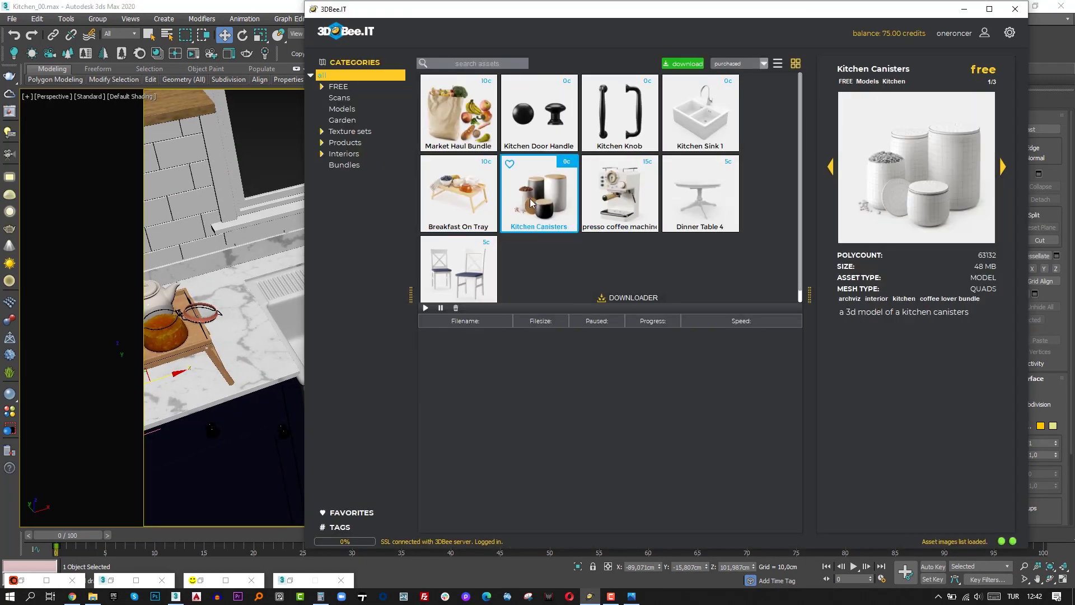
{"action": "right_click", "coordinate": [531, 186]}
{"action": "left_click", "coordinate": [549, 224]}
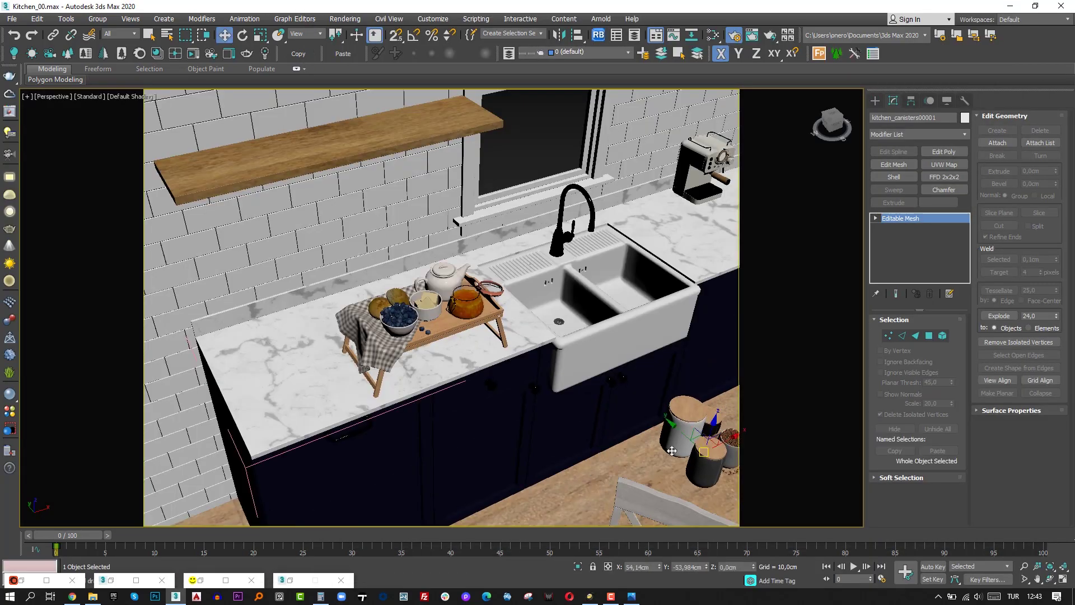
- Align the kitchen canisters in Z so that they stand on the top of the countertop
{"action": "middle_click_drag", "start_coordinate": [732, 434], "coordinate": [560, 445]}
{"action": "left_click", "coordinate": [577, 35]}
{"action": "left_click", "coordinate": [605, 218]}
{"action": "left_click", "coordinate": [668, 221]}
{"action": "left_click", "coordinate": [633, 384]}
- Rotate the canisters with angle snap on and move them into the countertop corner beside the espresso machine
{"action": "left_click", "coordinate": [242, 35]}
{"action": "left_click", "coordinate": [414, 35]}
{"action": "left_click", "coordinate": [224, 35]}
{"action": "left_click_drag", "start_coordinate": [565, 305], "coordinate": [644, 229]}
{"action": "middle_click_drag", "start_coordinate": [644, 230], "coordinate": [482, 314], "text": "alt"}
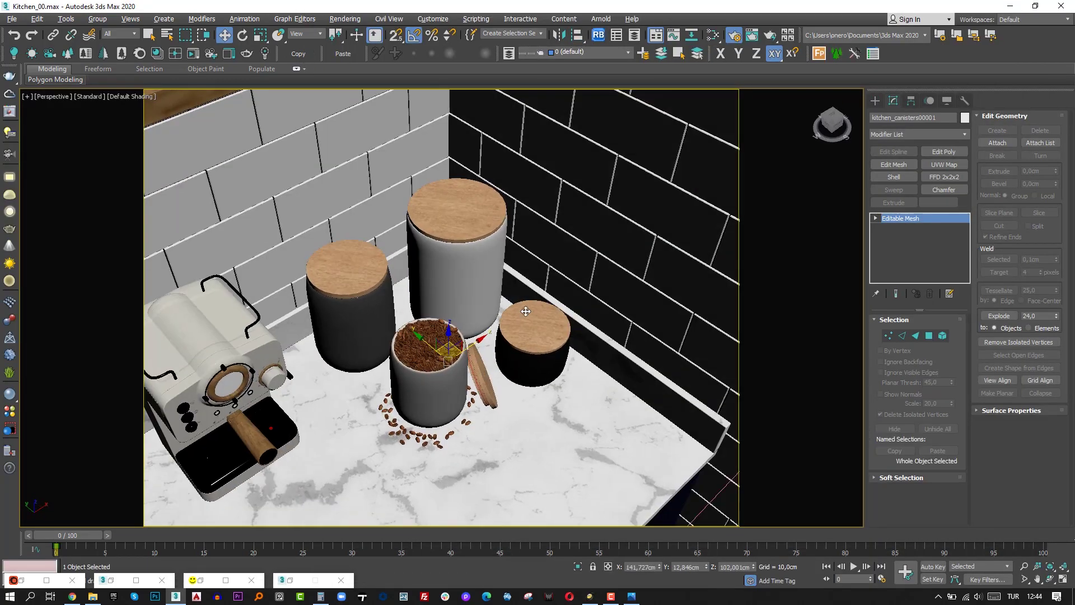
- Slide the espresso machine along the countertop toward the sink, away from the canisters
{"action": "scroll", "coordinate": [481, 313], "scroll_direction": "down", "scroll_amount": 4}
{"action": "left_click", "coordinate": [415, 228]}
{"action": "left_click_drag", "start_coordinate": [454, 235], "coordinate": [392, 246]}
{"action": "middle_click_drag", "start_coordinate": [448, 314], "coordinate": [539, 313], "text": "alt"}
- Switch to 3DBee.IT, try to download the Market Haul Bundle and refresh the credit balance
{"action": "left_click", "coordinate": [590, 596]}
{"action": "right_click", "coordinate": [473, 121]}
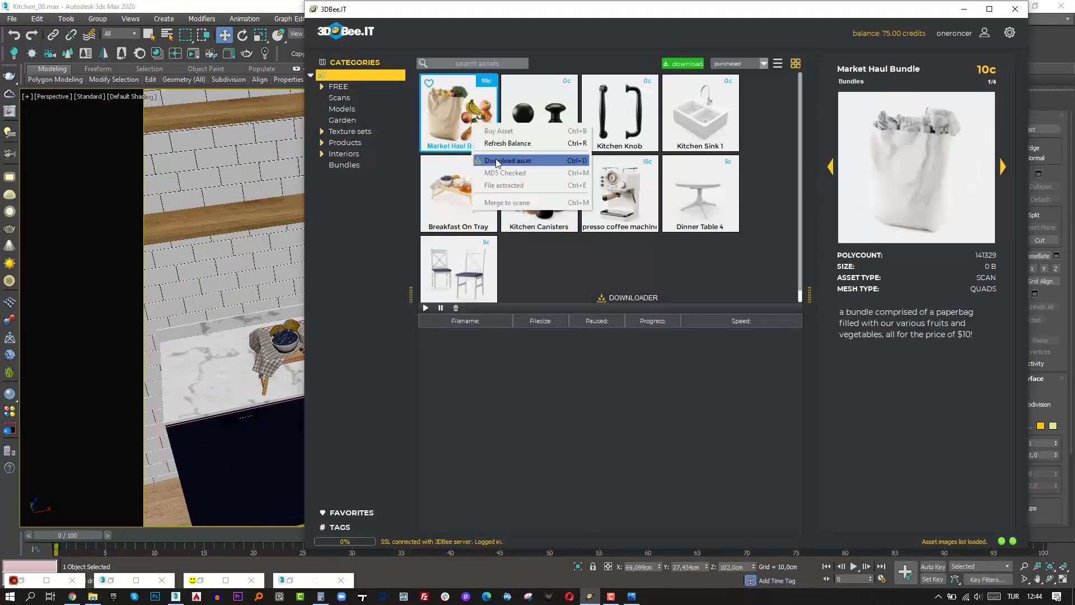
{"action": "left_click", "coordinate": [496, 163]}
{"action": "right_click", "coordinate": [461, 107]}
{"action": "left_click", "coordinate": [485, 147]}
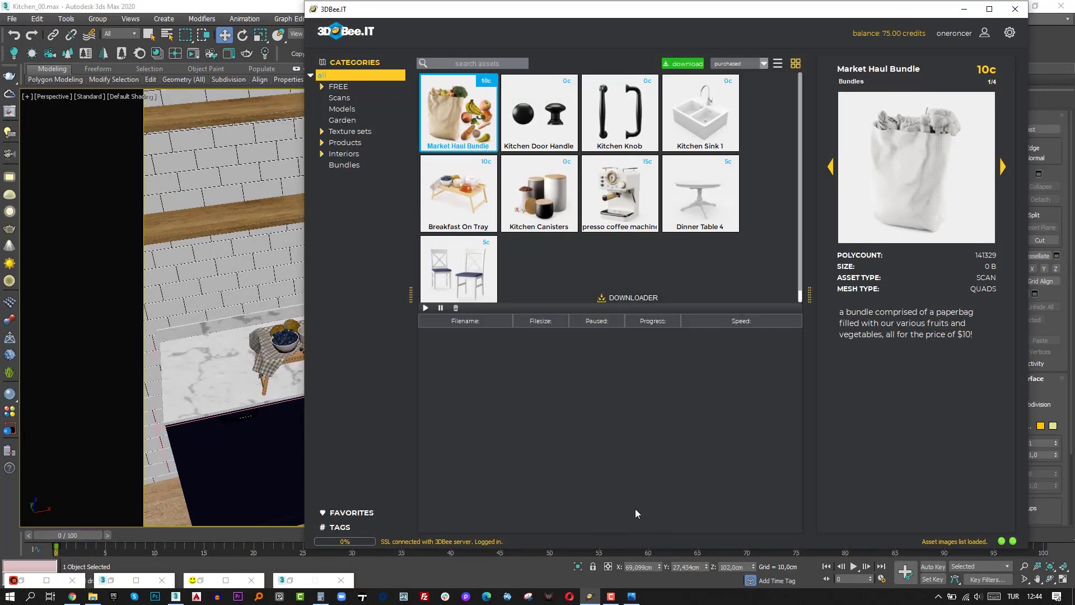
{"action": "right_click", "coordinate": [447, 99]}
{"action": "left_click", "coordinate": [475, 124]}
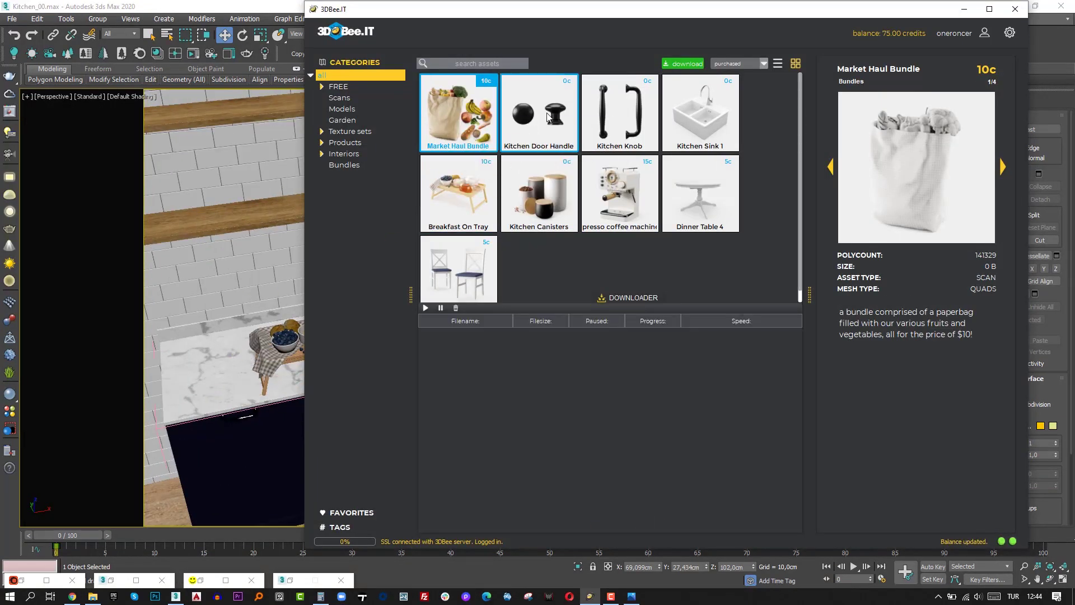
{"action": "left_click", "coordinate": [831, 167]}
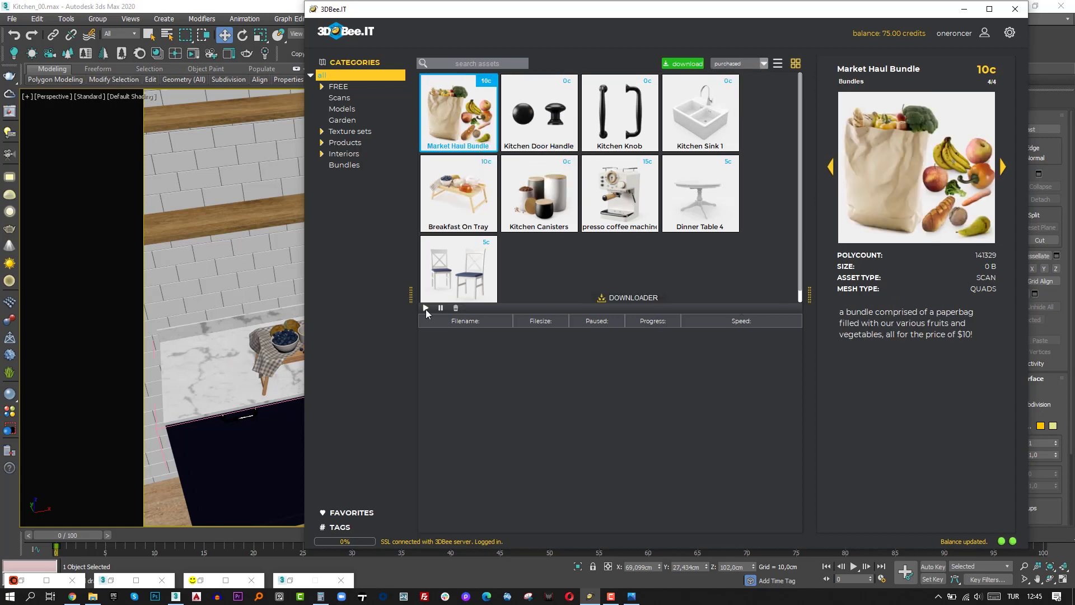
- Turn off the purchased filter in the asset library and buy Cutting Board 7
{"action": "left_click", "coordinate": [739, 64]}
{"action": "left_click", "coordinate": [728, 74]}
{"action": "scroll", "coordinate": [672, 213], "scroll_direction": "down", "scroll_amount": 5}
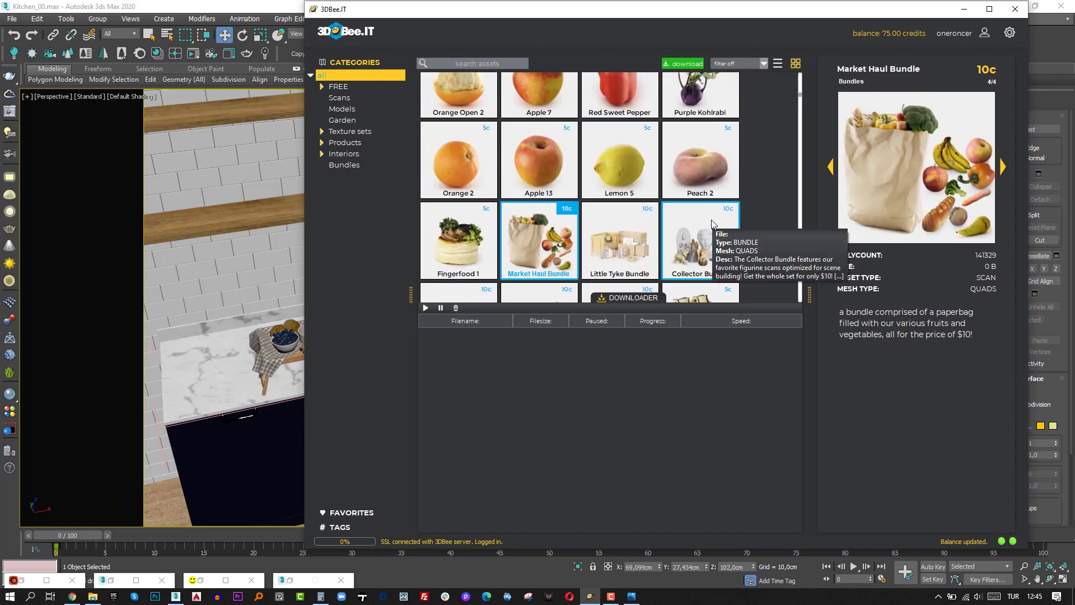
{"action": "scroll", "coordinate": [712, 220], "scroll_direction": "down", "scroll_amount": 3}
{"action": "right_click", "coordinate": [713, 170]}
{"action": "left_click", "coordinate": [732, 207]}
{"action": "left_click", "coordinate": [734, 188]}
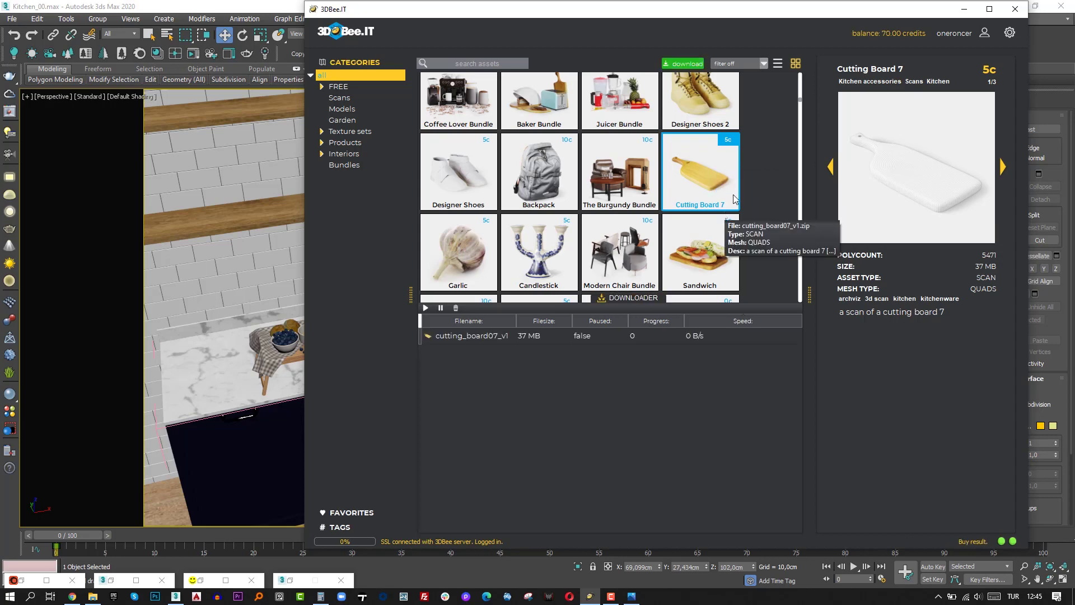
- Browse the full asset library in a maximized window and buy the Ceiling Lamp On 4 and Sake models
{"action": "scroll", "coordinate": [507, 250], "scroll_direction": "down", "scroll_amount": 5}
{"action": "scroll", "coordinate": [606, 261], "scroll_direction": "down", "scroll_amount": 5}
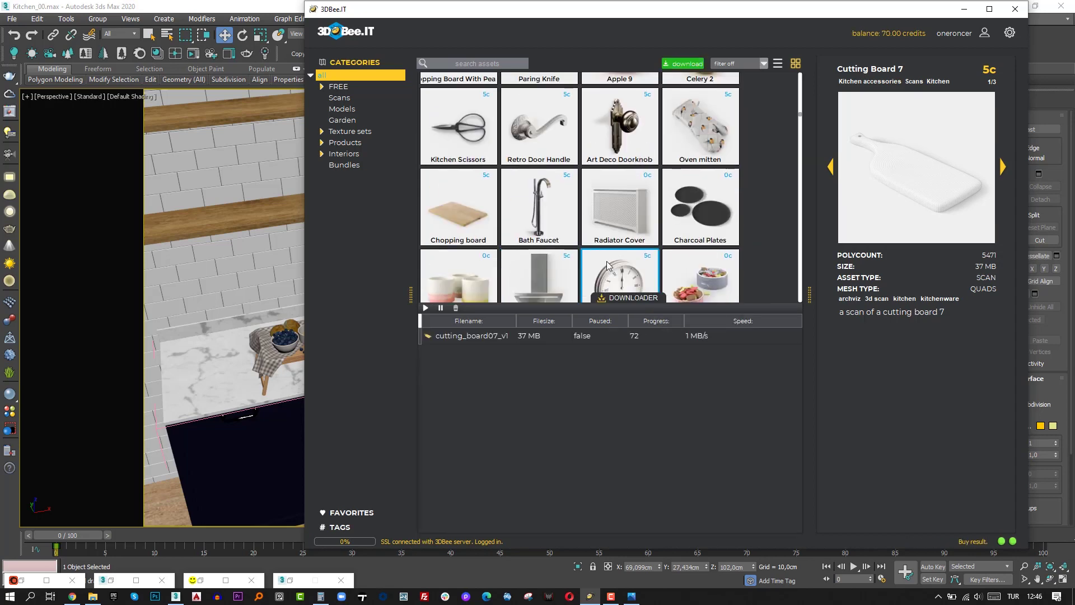
{"action": "left_click", "coordinate": [989, 9]}
{"action": "scroll", "coordinate": [619, 297], "scroll_direction": "down", "scroll_amount": 10}
{"action": "scroll", "coordinate": [633, 280], "scroll_direction": "down", "scroll_amount": 10}
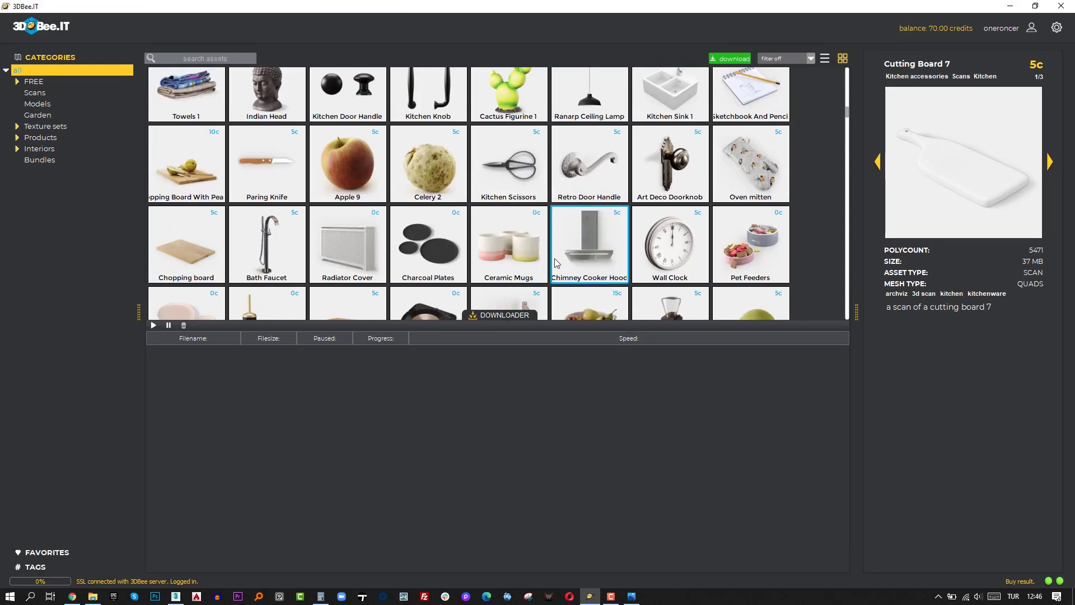
{"action": "scroll", "coordinate": [594, 264], "scroll_direction": "down", "scroll_amount": 10}
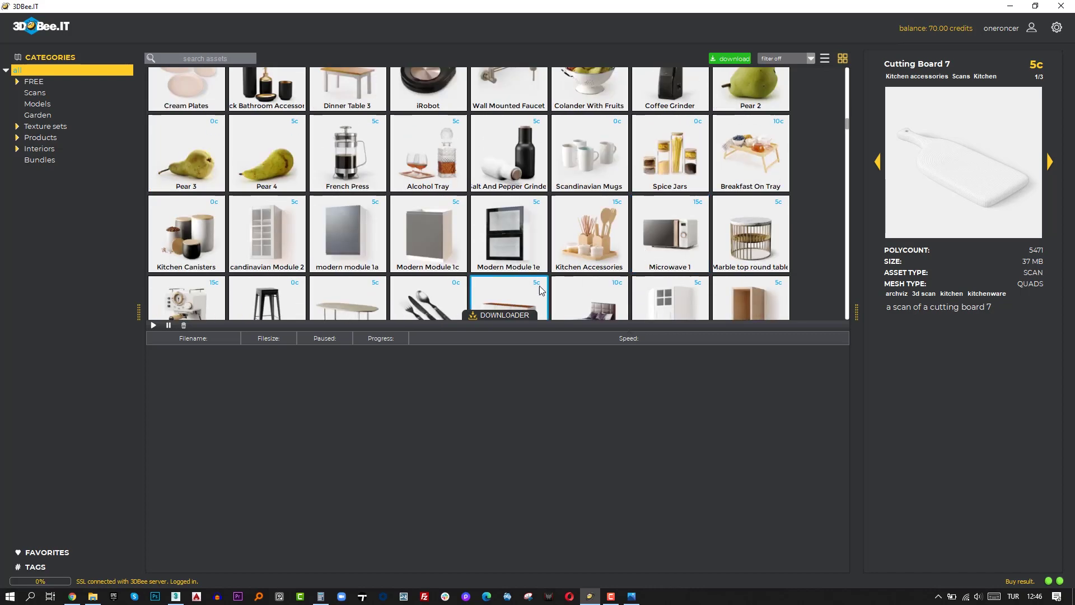
{"action": "scroll", "coordinate": [539, 273], "scroll_direction": "down", "scroll_amount": 15}
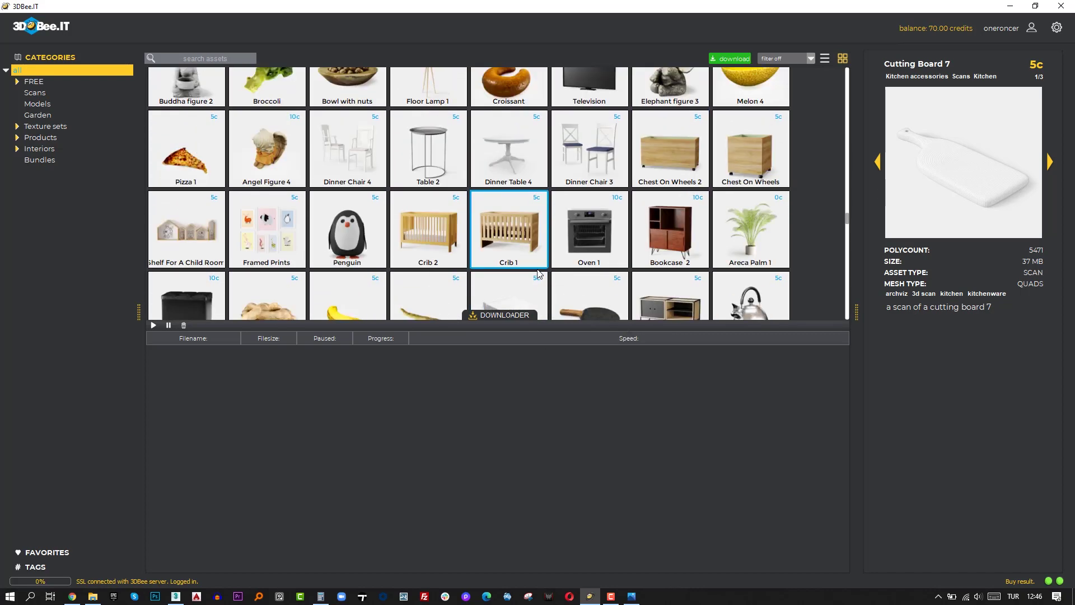
{"action": "scroll", "coordinate": [539, 273], "scroll_direction": "up", "scroll_amount": 10}
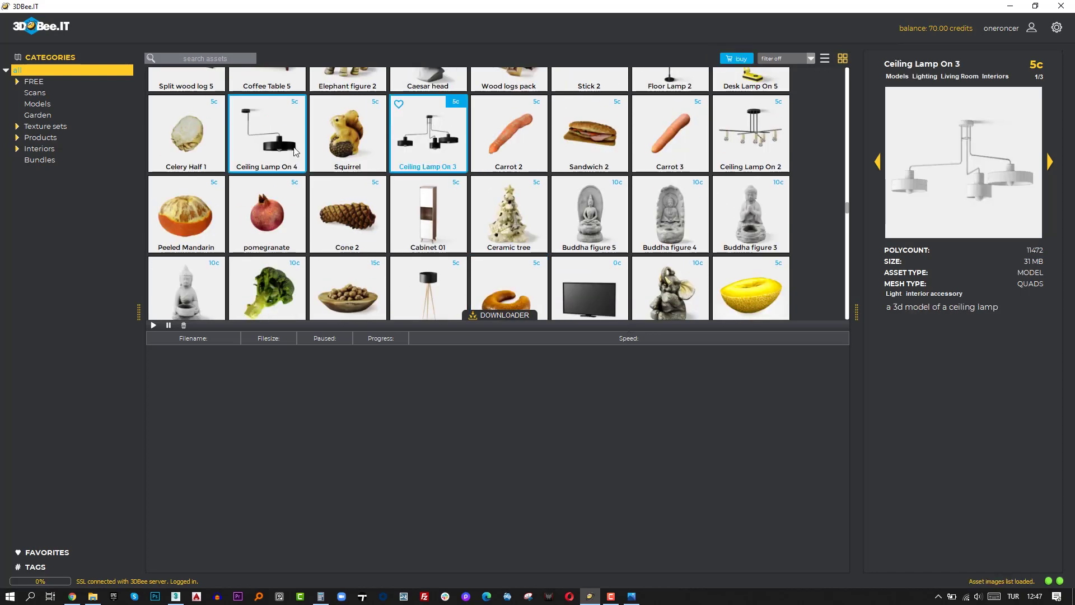
{"action": "right_click", "coordinate": [287, 143]}
{"action": "left_click", "coordinate": [324, 156]}
{"action": "right_click", "coordinate": [746, 221]}
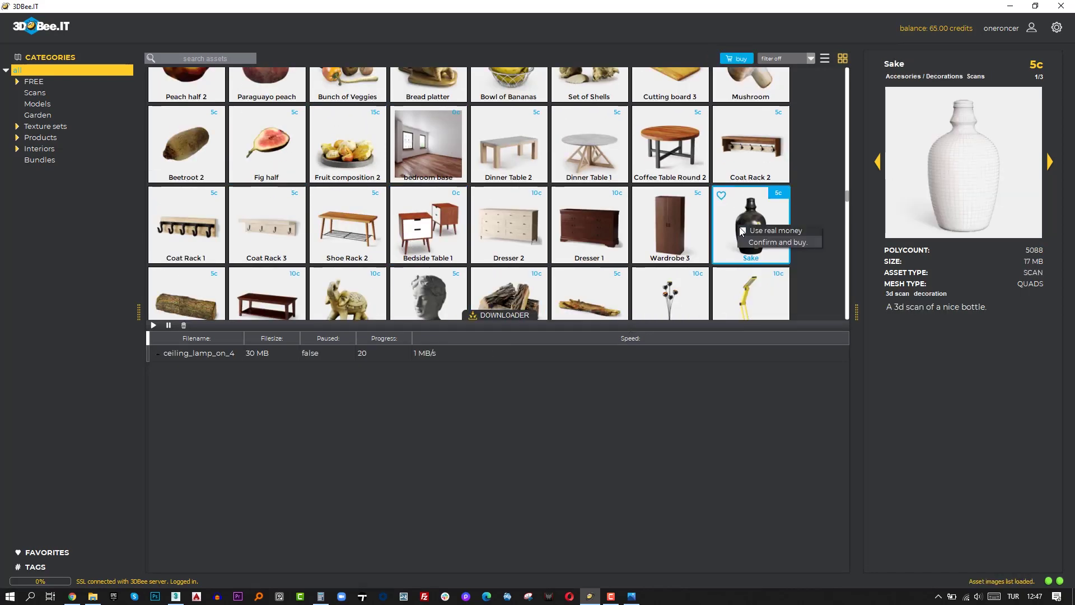
{"action": "left_click", "coordinate": [753, 238]}
- Get the free Coffee Cups and buy the Set of Books 2
{"action": "scroll", "coordinate": [581, 252], "scroll_direction": "up", "scroll_amount": 5}
{"action": "right_click", "coordinate": [336, 179]}
{"action": "left_click", "coordinate": [347, 195]}
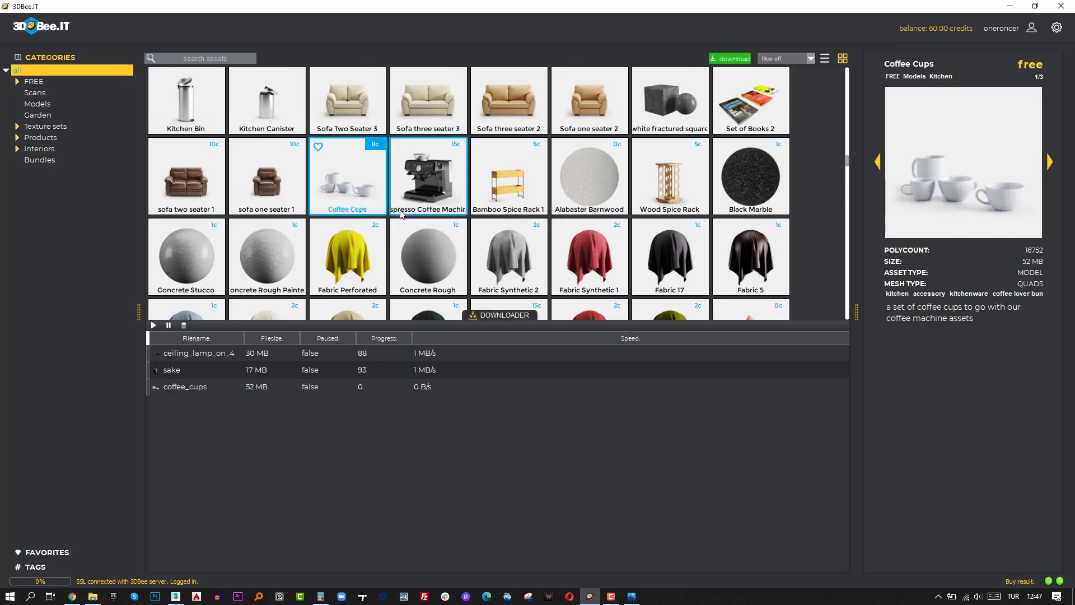
{"action": "right_click", "coordinate": [742, 112]}
{"action": "left_click", "coordinate": [756, 130]}
- Buy the salt and pepper grinder model and get the free Scandinavian Mugs and Spice Jars
{"action": "scroll", "coordinate": [602, 232], "scroll_direction": "up", "scroll_amount": 10}
{"action": "right_click", "coordinate": [519, 144]}
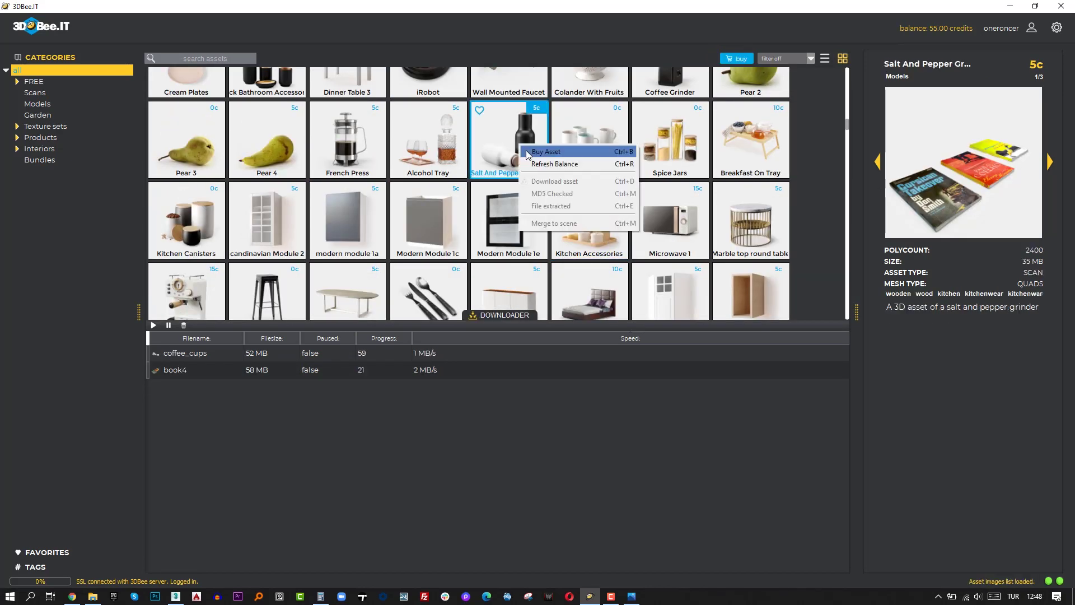
{"action": "left_click", "coordinate": [529, 151]}
{"action": "right_click", "coordinate": [589, 132]}
{"action": "left_click", "coordinate": [598, 140]}
{"action": "right_click", "coordinate": [664, 149]}
{"action": "left_click", "coordinate": [674, 159]}
- Get the free Steel Pot and Steel Saucepan models from the asset library
{"action": "scroll", "coordinate": [737, 212], "scroll_direction": "up", "scroll_amount": 8}
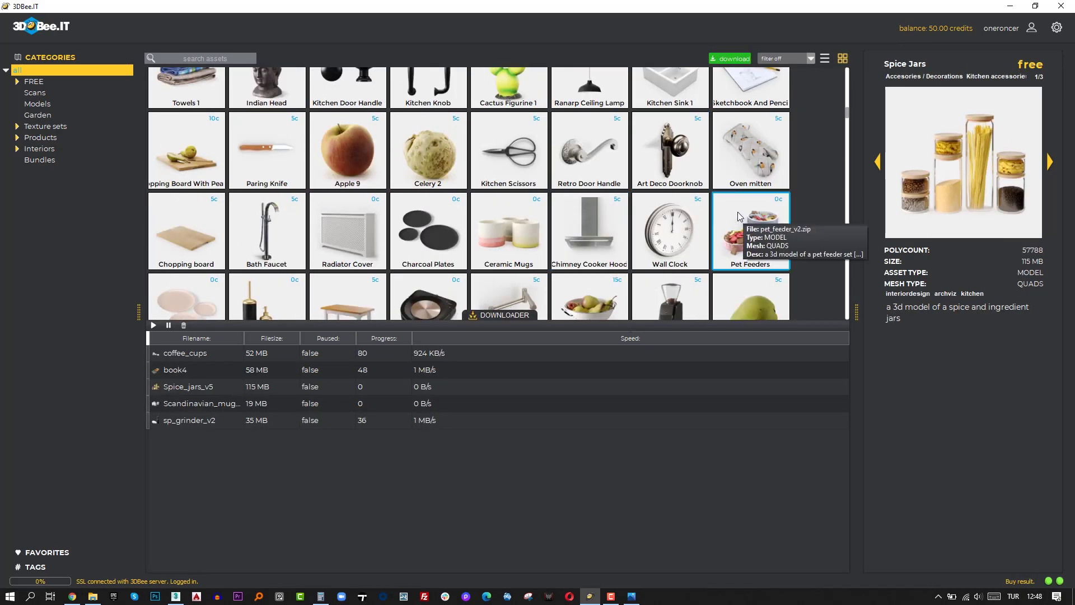
{"action": "right_click", "coordinate": [594, 241]}
{"action": "left_click", "coordinate": [603, 249]}
{"action": "right_click", "coordinate": [516, 222]}
{"action": "left_click", "coordinate": [526, 229]}
- Filter the library to purchased assets and import Cutting Board 7 into the kitchen scene
{"action": "scroll", "coordinate": [624, 263], "scroll_direction": "up", "scroll_amount": 12}
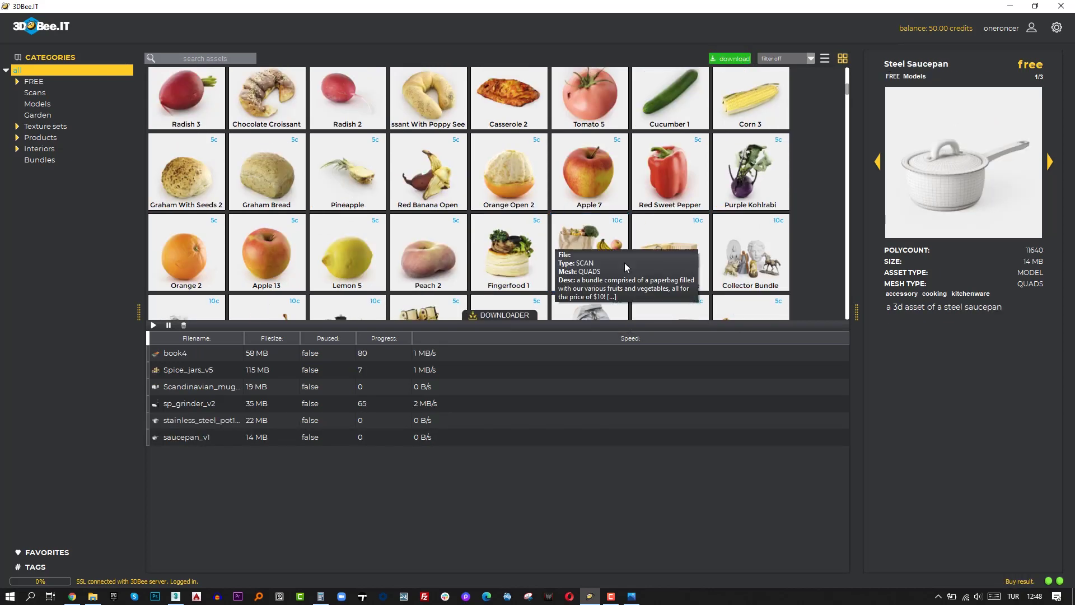
{"action": "left_click", "coordinate": [810, 59]}
{"action": "left_click", "coordinate": [779, 78]}
{"action": "left_click_drag", "start_coordinate": [536, 143], "coordinate": [198, 334]}
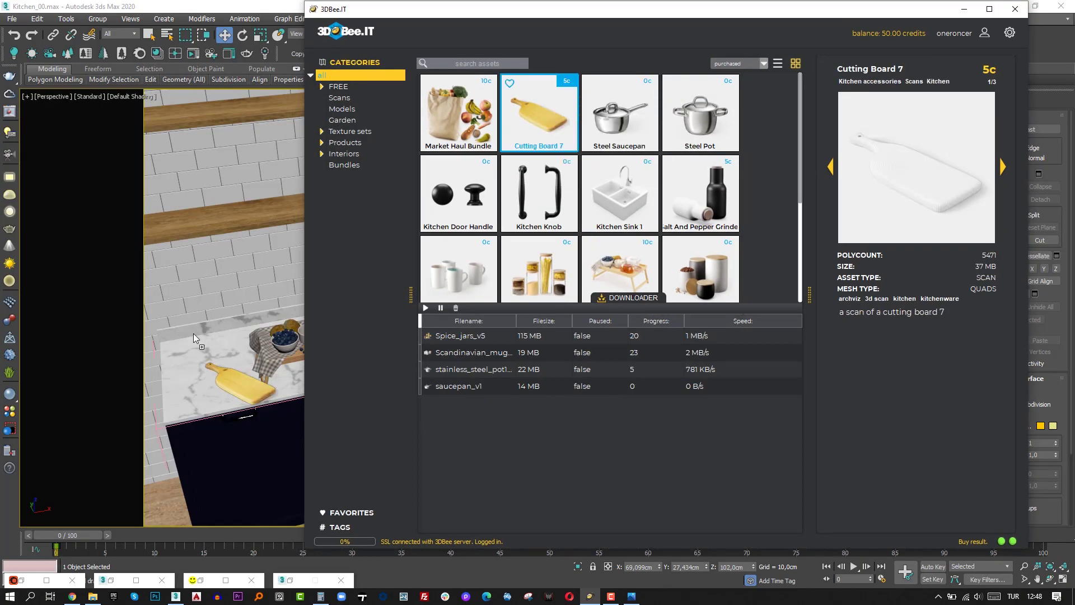
{"action": "scroll", "coordinate": [527, 330], "scroll_direction": "down", "scroll_amount": 10}
{"action": "key", "text": "w"}
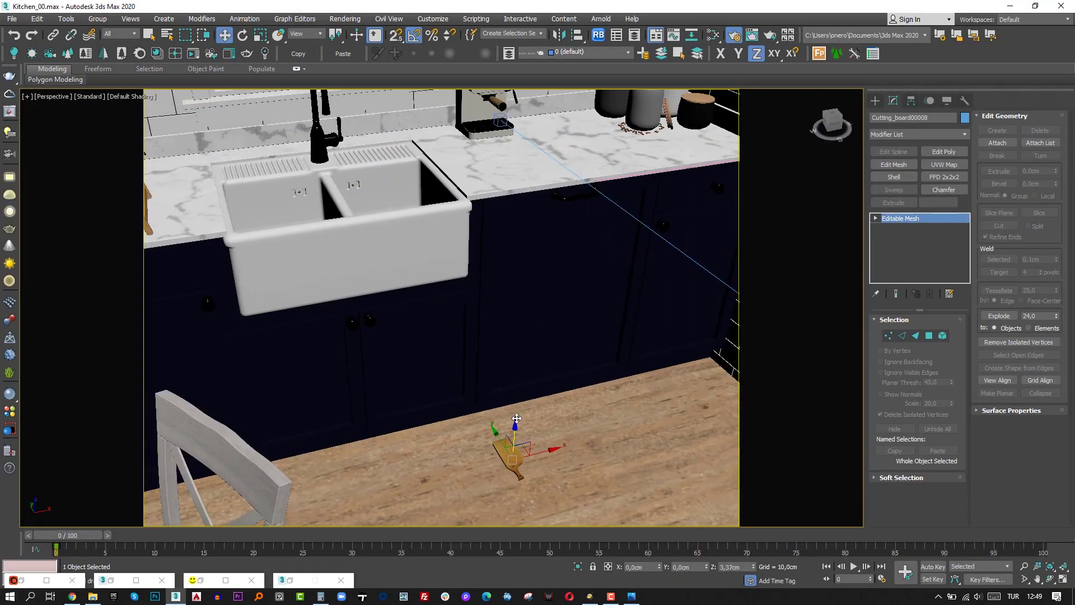
- Lay the rotated cutting board on the countertop beside the sink and align the espresso machine's minimum Z to the countertop's maximum
{"action": "left_click_drag", "start_coordinate": [514, 448], "coordinate": [448, 254]}
{"action": "scroll", "coordinate": [422, 257], "scroll_direction": "up", "scroll_amount": 4}
{"action": "key", "text": "e"}
{"action": "key", "text": "alt+a"}
{"action": "left_click", "coordinate": [663, 221]}
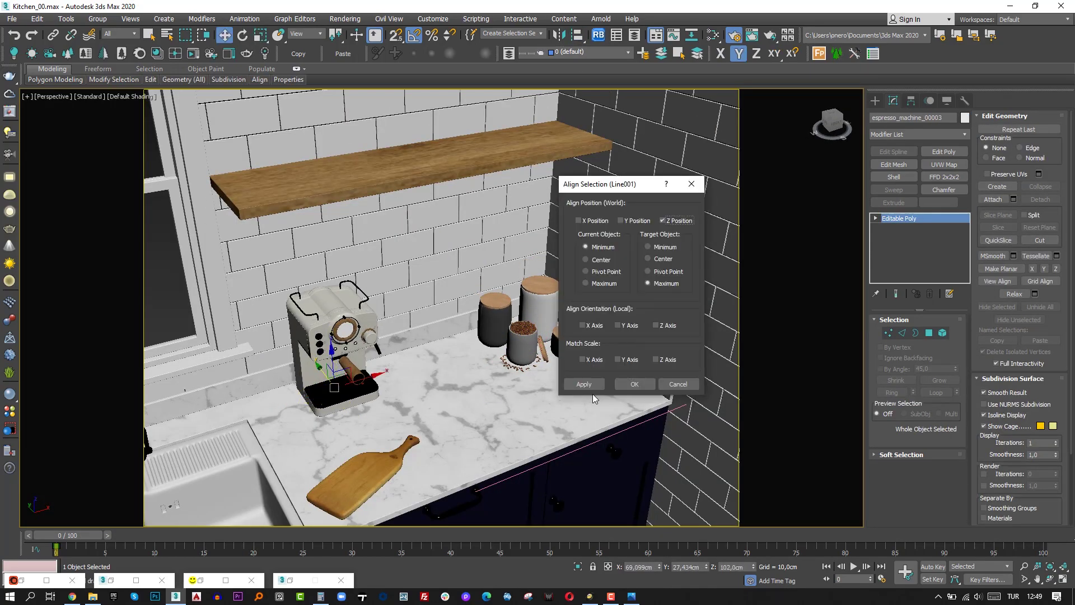
- Import the Steel Saucepan and align the salt and pepper grinders to the height of the lower wooden shelf
{"action": "left_click_drag", "start_coordinate": [620, 112], "coordinate": [271, 335]}
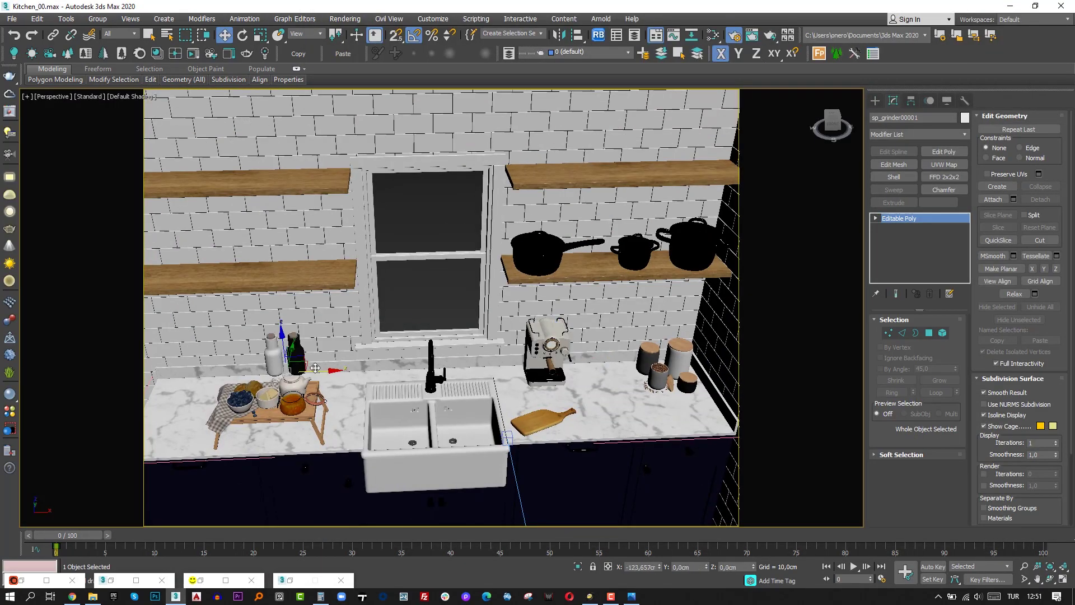
{"action": "key", "text": "alt+a"}
{"action": "left_click", "coordinate": [642, 259]}
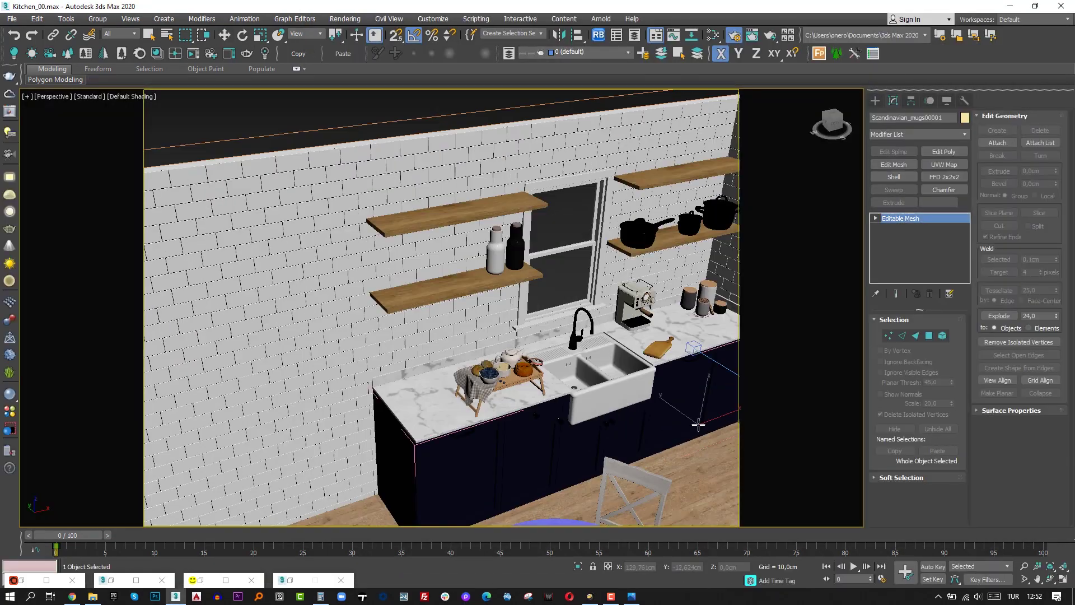
- Align the Scandinavian mugs to a wooden shelf and set the spice jars on the lower shelf beside the grinders
{"action": "key", "text": "alt+a"}
{"action": "left_click", "coordinate": [612, 242]}
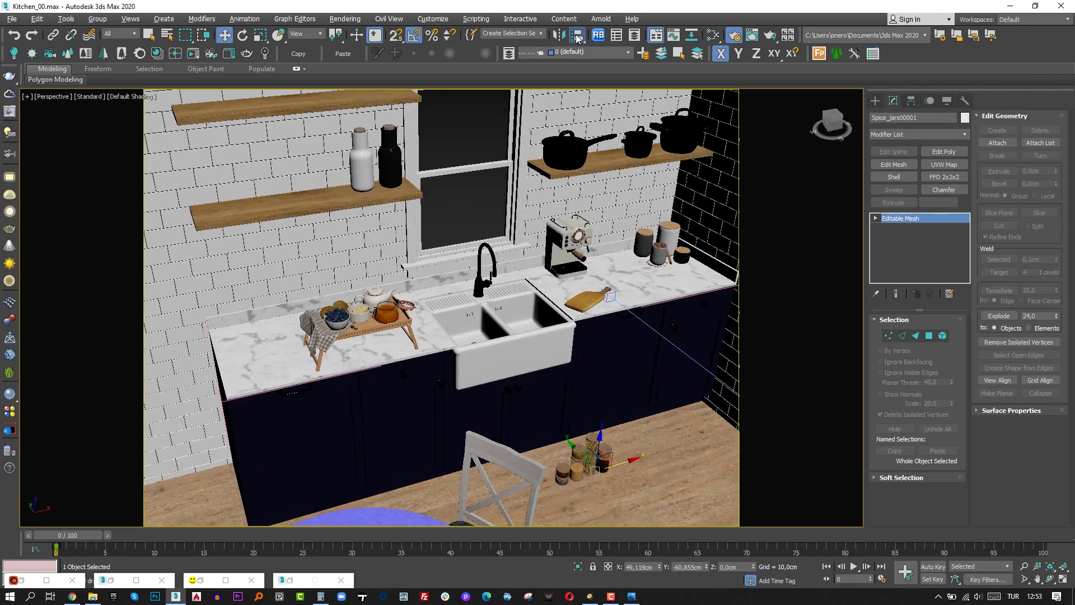
{"action": "key", "text": "alt+a"}
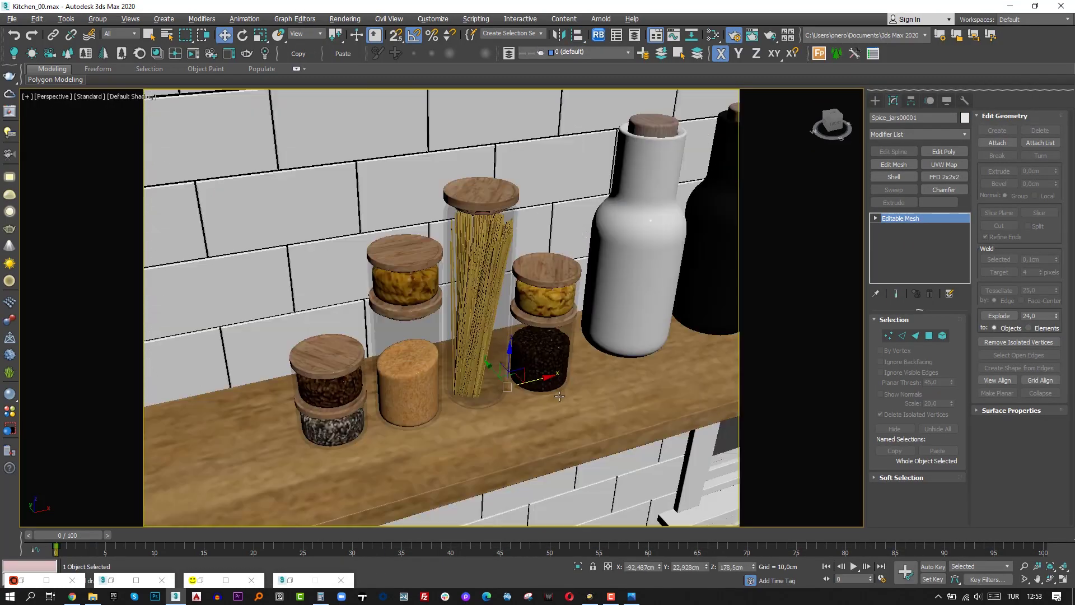
- Space the two grinders and the spice jars along the lower wooden shelf left of the window and align the grinders to it
{"action": "scroll", "coordinate": [560, 396], "scroll_direction": "down", "scroll_amount": 5}
{"action": "mouse_move", "coordinate": [504, 314]}
{"action": "middle_mouse_down", "text": "alt"}
{"action": "mouse_move", "coordinate": [565, 358]}
{"action": "mouse_move", "coordinate": [504, 320]}
{"action": "middle_mouse_up", "text": "alt"}
{"action": "left_click", "coordinate": [591, 347]}
{"action": "left_click_drag", "start_coordinate": [617, 338], "coordinate": [617, 168]}
{"action": "left_click", "coordinate": [532, 378]}
{"action": "left_click_drag", "start_coordinate": [543, 397], "coordinate": [654, 396]}
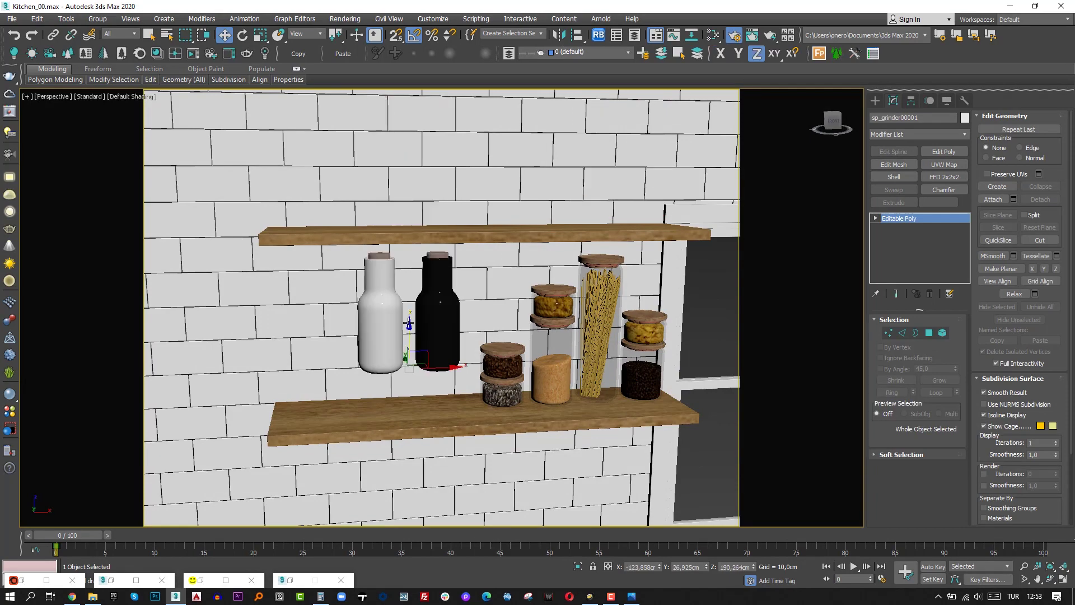
{"action": "key", "text": "alt+a"}
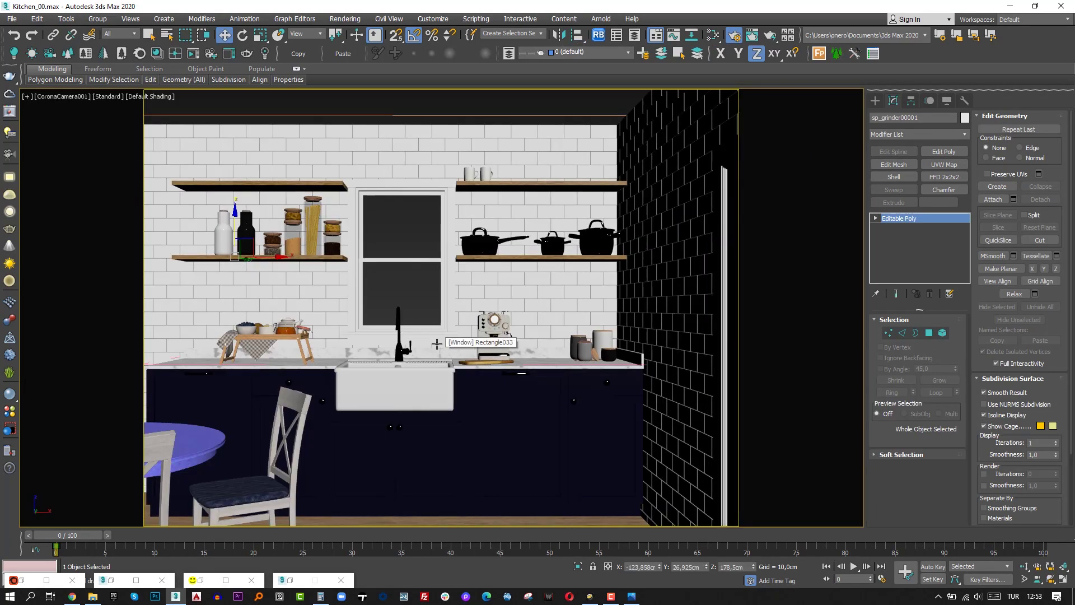
- Isolate the breakfast tray on the countertop, select its cloth and other unwanted parts as elements and delete them
{"action": "left_click", "coordinate": [312, 281]}
{"action": "left_click", "coordinate": [578, 299]}
{"action": "left_click", "coordinate": [282, 333]}
{"action": "key", "text": "p"}
{"action": "middle_click_drag", "start_coordinate": [282, 332], "coordinate": [358, 359], "text": "alt"}
{"action": "middle_click_drag", "start_coordinate": [359, 359], "coordinate": [444, 412]}
{"action": "scroll", "coordinate": [443, 296], "scroll_direction": "up", "scroll_amount": 5}
{"action": "key", "text": "5"}
{"action": "left_click", "coordinate": [444, 413]}
{"action": "left_click", "coordinate": [565, 285], "text": "ctrl"}
{"action": "left_click", "coordinate": [465, 473], "text": "ctrl"}
{"action": "left_click", "coordinate": [286, 384], "text": "ctrl"}
{"action": "key", "text": "Delete"}
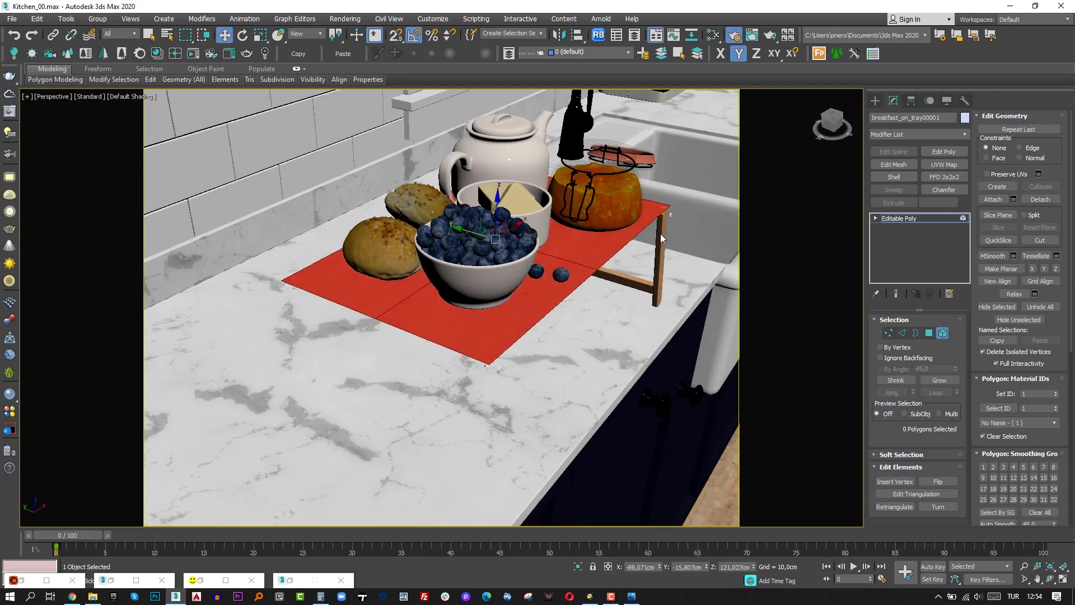
- Delete the tray's top panels and wooden legs, keeping the teapot, jam jar, bowls, rolls and blueberries
{"action": "key", "text": "Delete"}
{"action": "left_click", "coordinate": [660, 238]}
{"action": "key", "text": "Delete"}
{"action": "middle_click_drag", "start_coordinate": [661, 238], "coordinate": [413, 228]}
{"action": "left_click", "coordinate": [347, 354]}
{"action": "key", "text": "Delete"}
{"action": "left_click", "coordinate": [463, 331]}
{"action": "key", "text": "Delete"}
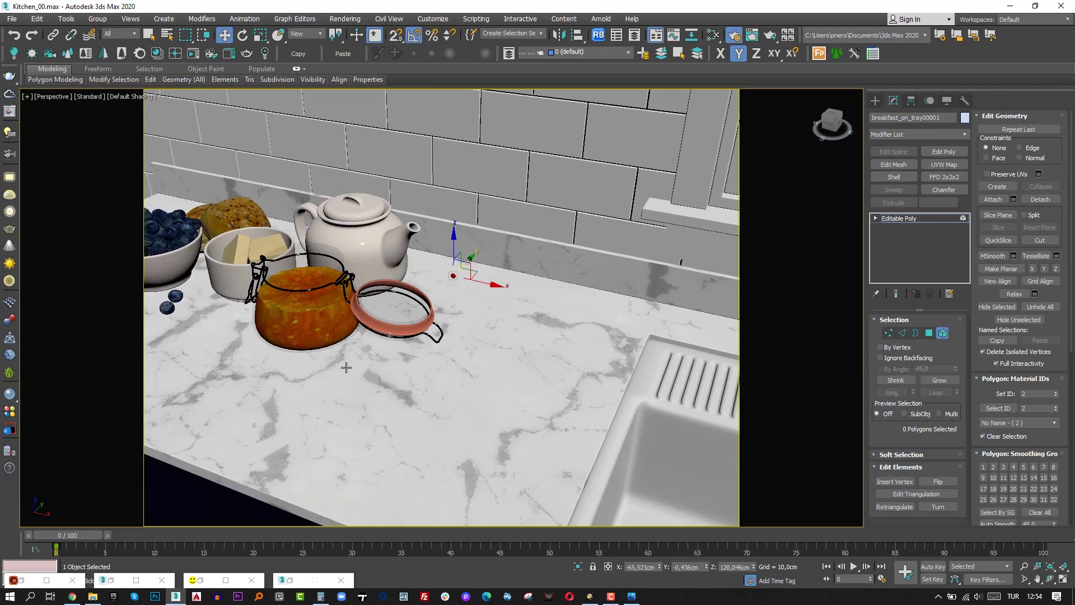
- Center the pivot of the remaining breakfast set on the object
{"action": "middle_click_drag", "start_coordinate": [347, 367], "coordinate": [329, 336], "text": "alt"}
{"action": "left_click", "coordinate": [911, 101]}
{"action": "left_click", "coordinate": [918, 178]}
{"action": "left_click", "coordinate": [917, 237]}
{"action": "left_click", "coordinate": [917, 178]}
- Move the breakfast set from the countertop onto the round dining table and align it to the tabletop
{"action": "scroll", "coordinate": [504, 308], "scroll_direction": "down", "scroll_amount": 5}
{"action": "middle_click_drag", "start_coordinate": [504, 308], "coordinate": [482, 358], "text": "alt"}
{"action": "left_click_drag", "start_coordinate": [485, 308], "coordinate": [297, 391]}
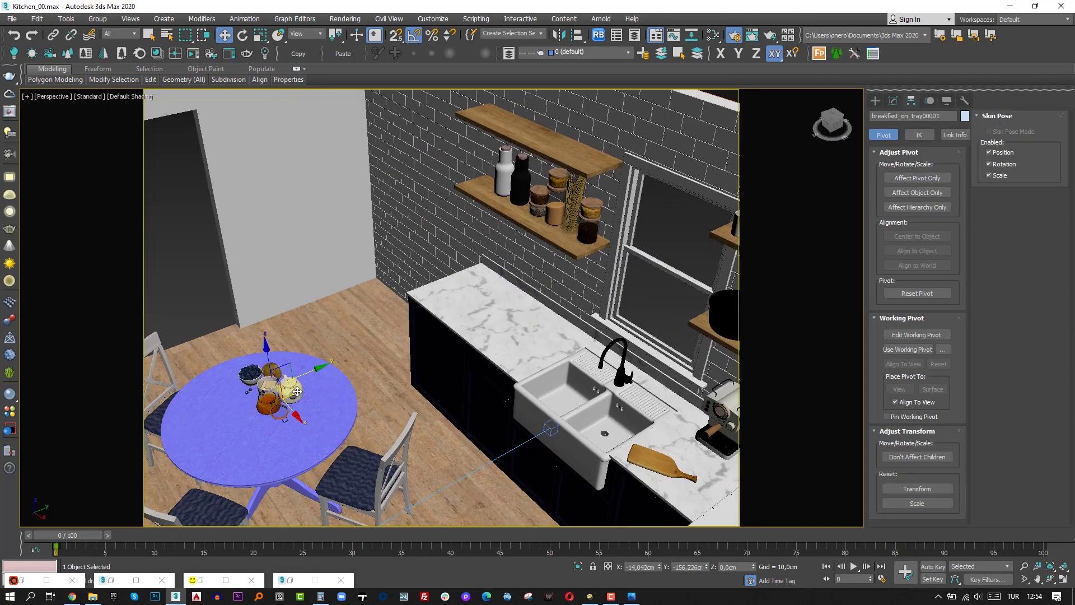
{"action": "key", "text": "alt+a"}
{"action": "left_click", "coordinate": [288, 448]}
{"action": "left_click", "coordinate": [633, 384]}
- Rotate and reposition the breakfast set near the edge of the dining table
{"action": "middle_click_drag", "start_coordinate": [336, 426], "coordinate": [358, 336], "text": "alt"}
{"action": "scroll", "coordinate": [359, 336], "scroll_direction": "up", "scroll_amount": 5}
{"action": "key", "text": "c"}
{"action": "key", "text": "t"}
{"action": "scroll", "coordinate": [418, 313], "scroll_direction": "up", "scroll_amount": 5}
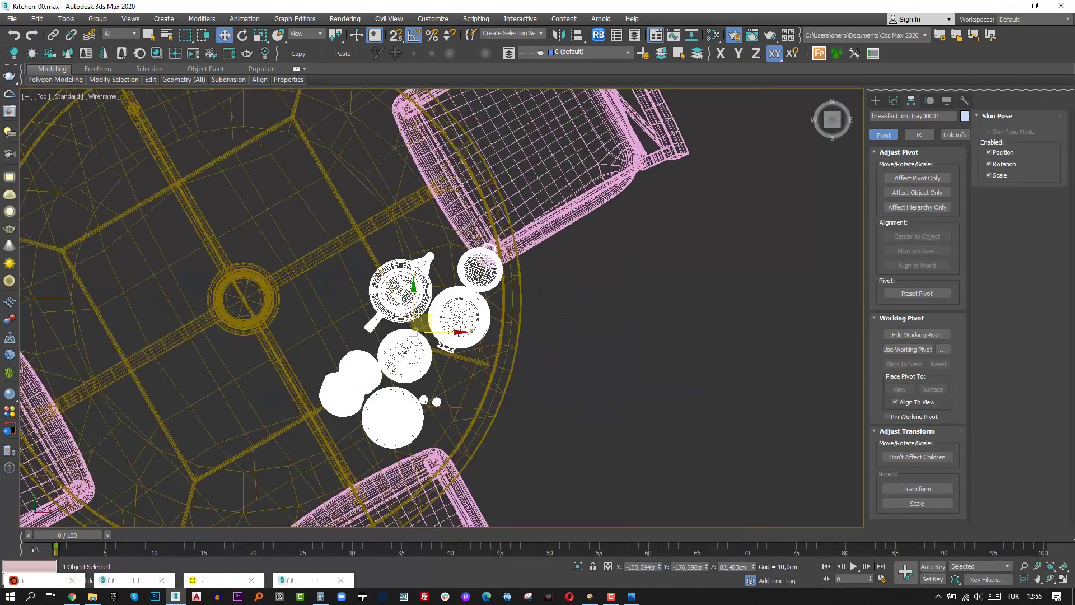
{"action": "key", "text": "c"}
{"action": "key", "text": "e"}
{"action": "key", "text": "w"}
- Detach the blueberry bowl and the two loose blueberries from the breakfast set as a separate object
{"action": "key", "text": "t"}
{"action": "key", "text": "F3"}
{"action": "scroll", "coordinate": [350, 372], "scroll_direction": "up", "scroll_amount": 6}
{"action": "key", "text": "5"}
{"action": "left_click", "coordinate": [396, 350]}
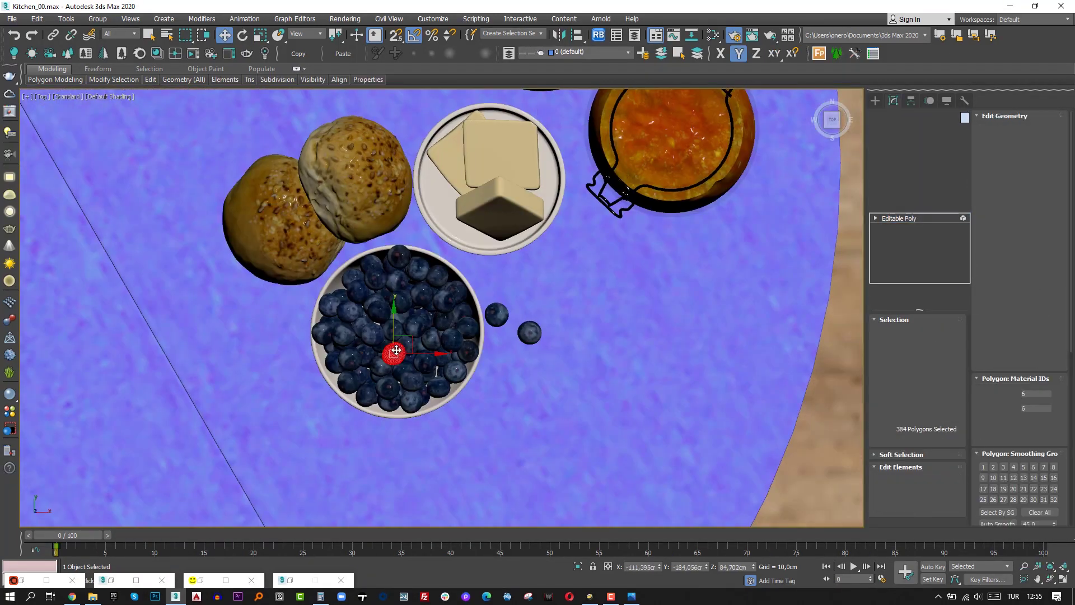
{"action": "left_click_drag", "start_coordinate": [505, 406], "coordinate": [335, 280]}
{"action": "left_click", "coordinate": [529, 332], "text": "ctrl"}
{"action": "scroll", "coordinate": [417, 347], "scroll_direction": "up", "scroll_amount": 5}
{"action": "key", "text": "p"}
{"action": "middle_click_drag", "start_coordinate": [470, 399], "coordinate": [403, 280], "text": "alt"}
{"action": "left_click", "coordinate": [1040, 200]}
{"action": "key", "text": "5"}
- Select the detached blueberry bowl and center its pivot on the object
{"action": "left_click", "coordinate": [381, 405]}
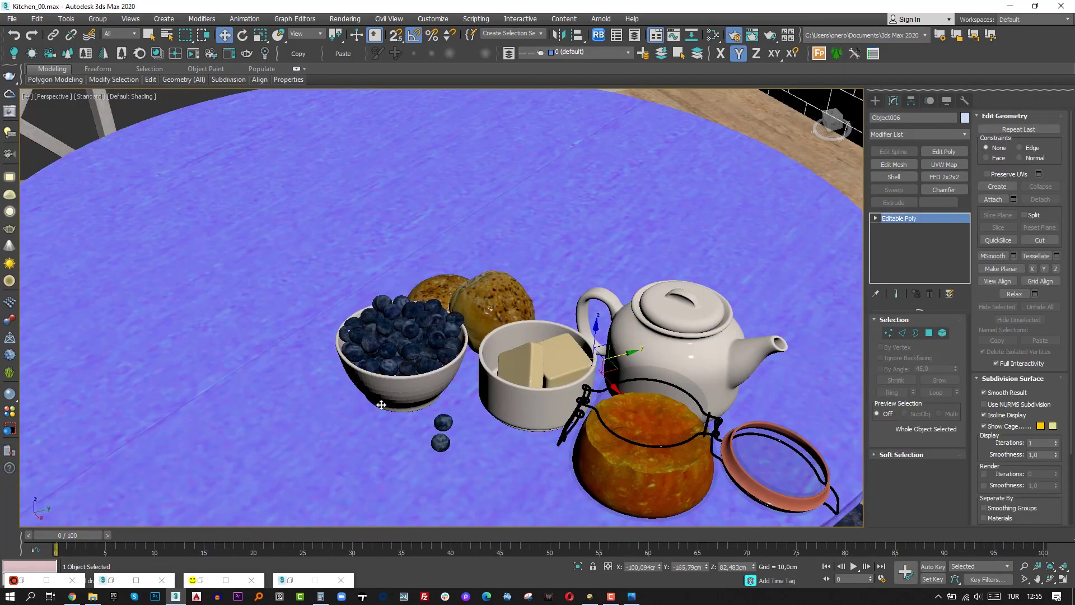
{"action": "left_click", "coordinate": [911, 101]}
{"action": "left_click", "coordinate": [918, 178]}
{"action": "left_click", "coordinate": [917, 237]}
{"action": "left_click", "coordinate": [918, 178]}
- Move the blueberry bowl to the kitchen countertop left of the sink, scale it up slightly and align it to the counter surface
{"action": "scroll", "coordinate": [420, 323], "scroll_direction": "down", "scroll_amount": 5}
{"action": "left_click_drag", "start_coordinate": [629, 366], "coordinate": [632, 168]}
{"action": "key", "text": "z"}
{"action": "key", "text": "r"}
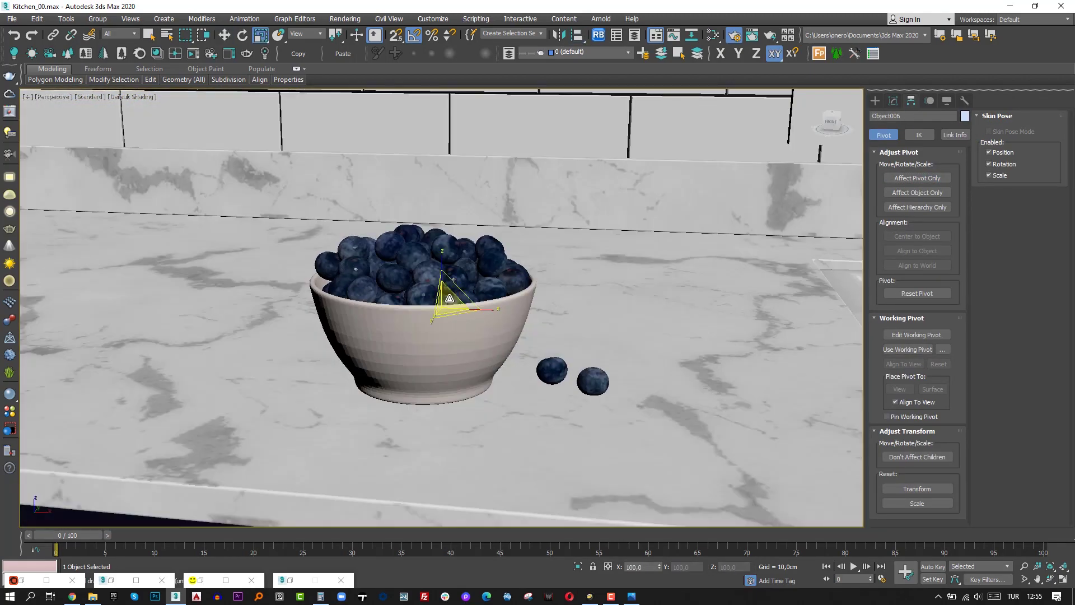
{"action": "left_click_drag", "start_coordinate": [450, 299], "coordinate": [450, 281]}
{"action": "key", "text": "w"}
{"action": "key", "text": "alt+a"}
{"action": "left_click", "coordinate": [633, 386]}
{"action": "key", "text": "c"}
- Import the dark sake bottle and align its base to the upper wooden shelf right of the window
{"action": "left_click", "coordinate": [589, 596]}
{"action": "scroll", "coordinate": [681, 259], "scroll_direction": "down", "scroll_amount": 5}
{"action": "left_click_drag", "start_coordinate": [700, 185], "coordinate": [235, 318]}
{"action": "key", "text": "w"}
{"action": "key", "text": "alt+a"}
{"action": "left_click", "coordinate": [598, 188]}
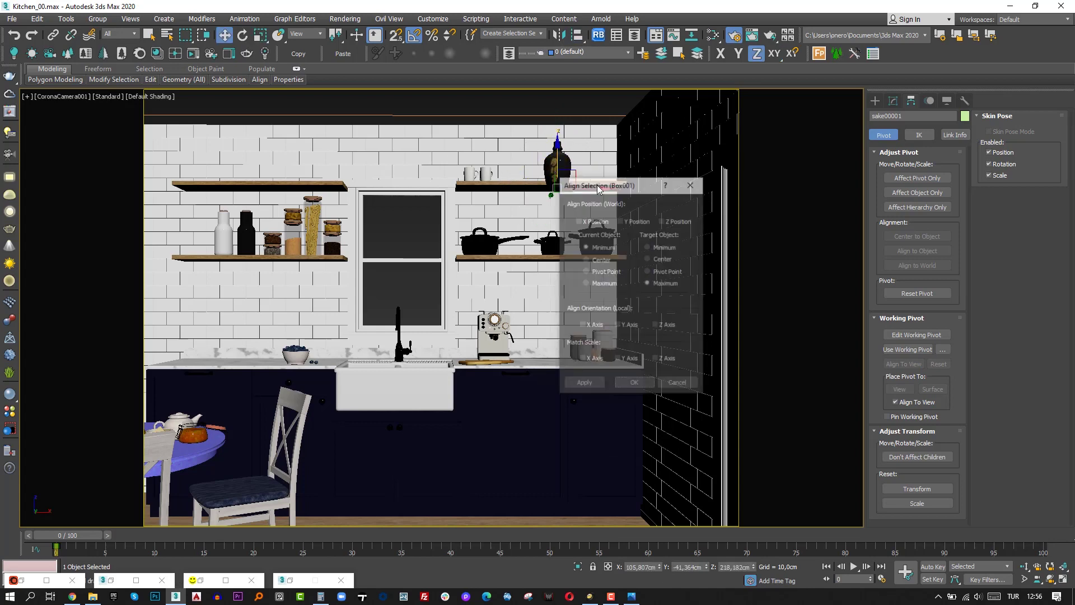
{"action": "left_click", "coordinate": [635, 384]}
- Import the coffee cups, align their base to the shelf top and place them on the upper shelf left of the window
{"action": "left_click", "coordinate": [589, 596]}
{"action": "left_click_drag", "start_coordinate": [577, 179], "coordinate": [251, 307]}
{"action": "key", "text": "alt+a"}
{"action": "left_click", "coordinate": [599, 186]}
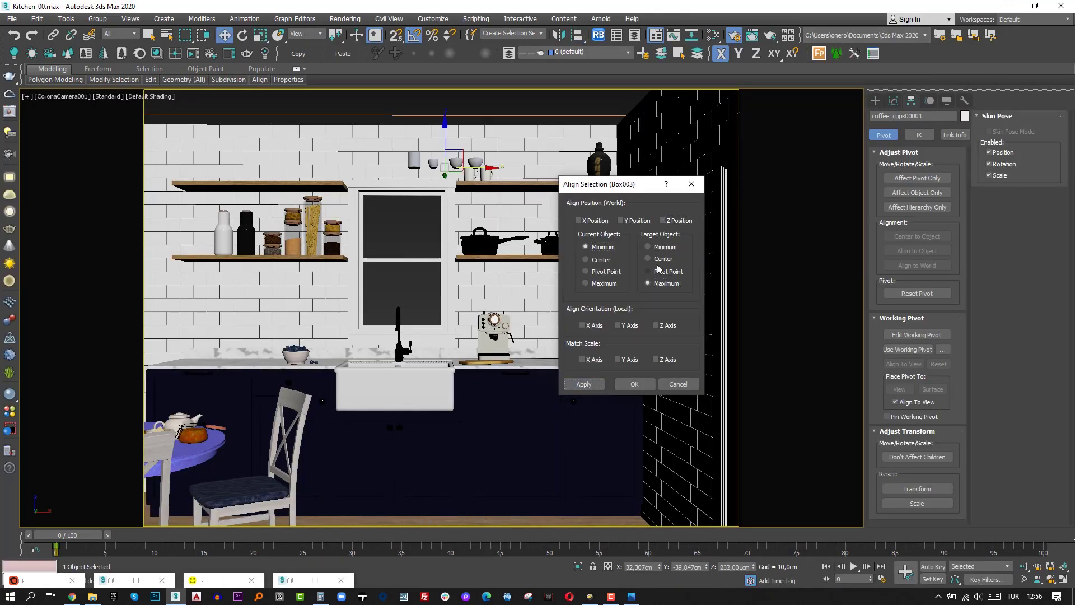
{"action": "left_click", "coordinate": [634, 384]}
{"action": "left_click_drag", "start_coordinate": [487, 185], "coordinate": [344, 185]}
- Import the black ceiling lamp and raise it from the floor to the ceiling in front of the window
{"action": "left_click", "coordinate": [590, 596]}
{"action": "left_click_drag", "start_coordinate": [458, 257], "coordinate": [232, 333]}
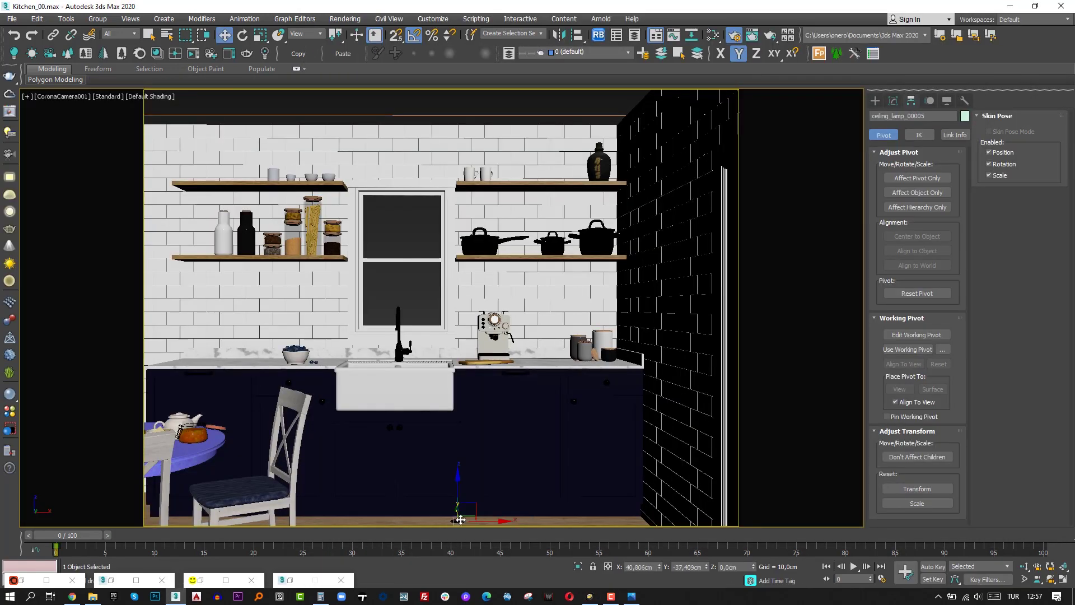
{"action": "left_click_drag", "start_coordinate": [461, 519], "coordinate": [451, 111]}
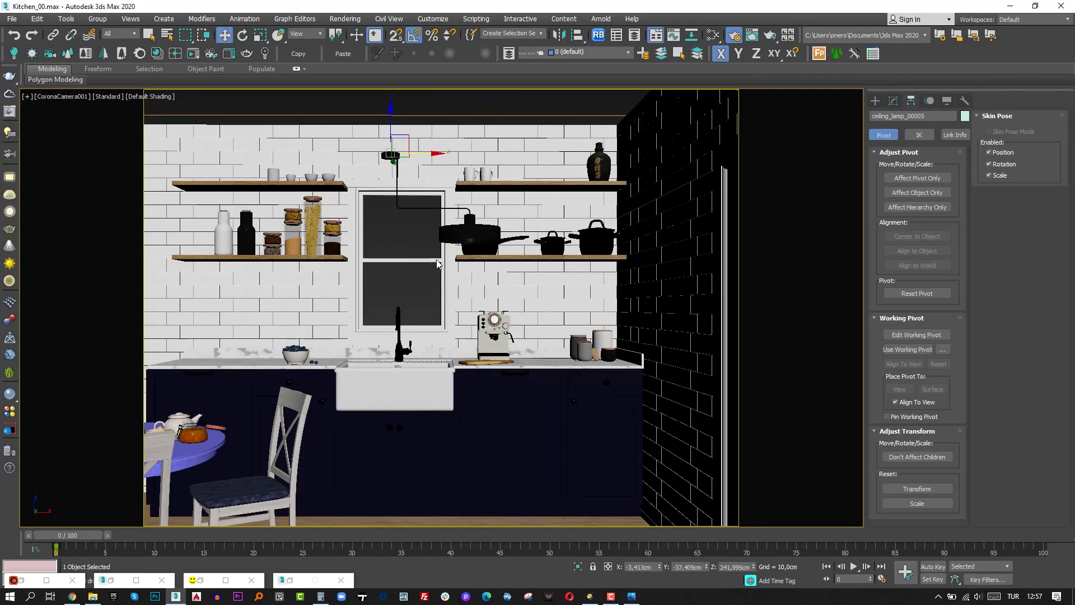
{"action": "key", "text": "f"}
{"action": "scroll", "coordinate": [361, 151], "scroll_direction": "up", "scroll_amount": 12}
{"action": "left_click_drag", "start_coordinate": [436, 310], "coordinate": [465, 227]}
{"action": "key", "text": "c"}
- Rotate the ceiling lamp so its shade hangs towards the shelves left of the window, and fine-tune its scale and position
{"action": "key", "text": "e"}
{"action": "left_click_drag", "start_coordinate": [395, 110], "coordinate": [377, 95]}
{"action": "key", "text": "ctrl+z"}
{"action": "left_click_drag", "start_coordinate": [753, 566], "coordinate": [509, 79]}
{"action": "key", "text": "r"}
{"action": "left_click_drag", "start_coordinate": [393, 96], "coordinate": [400, 81]}
{"action": "key", "text": "w"}
{"action": "key", "text": "f"}
{"action": "key", "text": "c"}
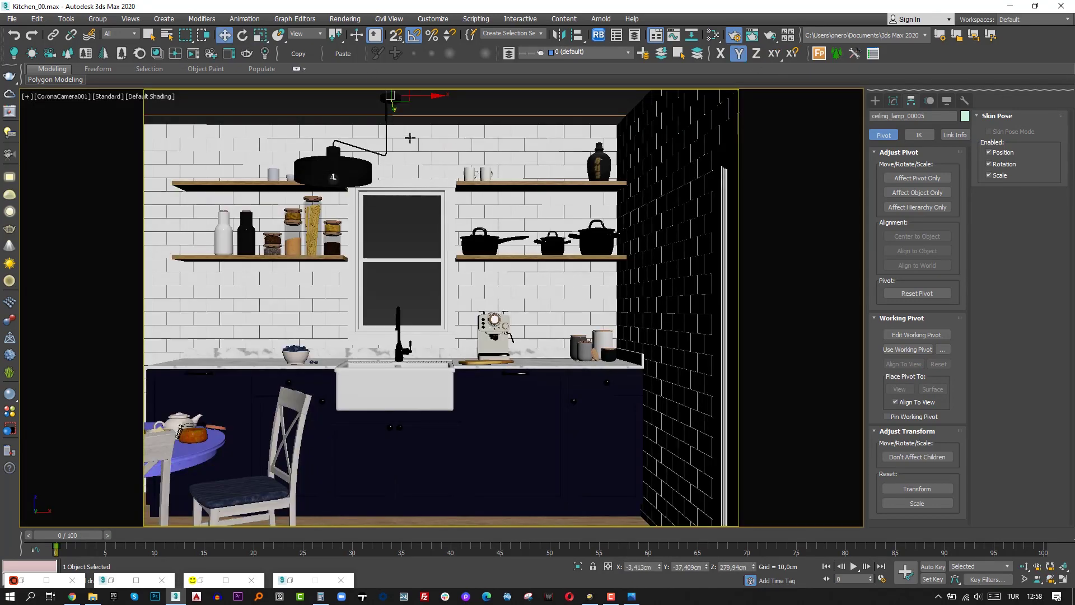
{"action": "key", "text": "ctrl+z"}
{"action": "left_click_drag", "start_coordinate": [325, 181], "coordinate": [296, 181]}
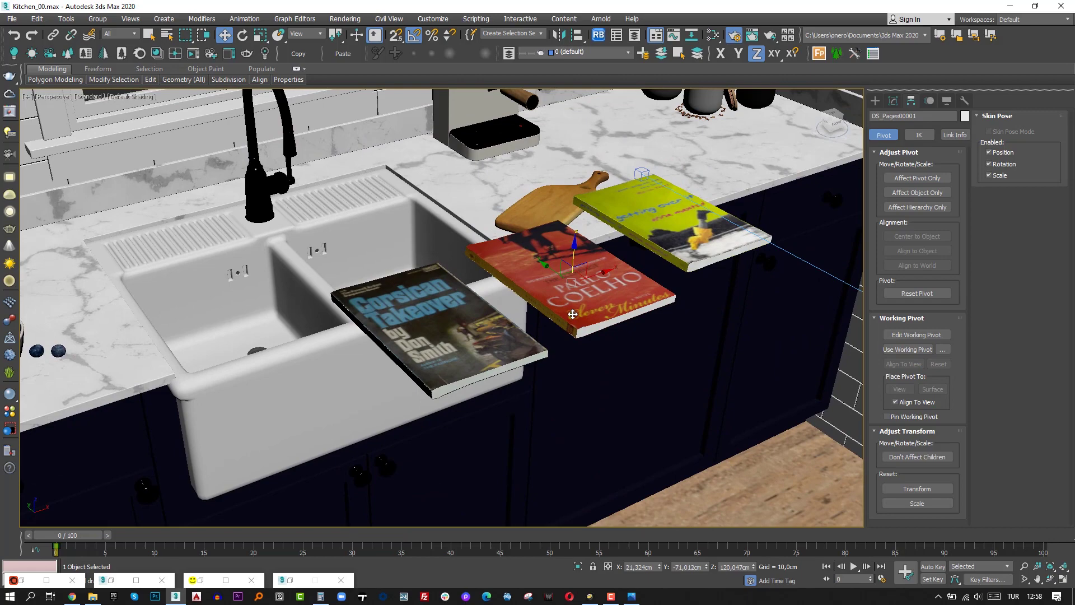
- Split the three-book model into separate books, center the pivot of the yellow-green book and raise it to the upper shelf
{"action": "left_click", "coordinate": [893, 101]}
{"action": "key", "text": "5"}
{"action": "key", "text": "ctrl+a"}
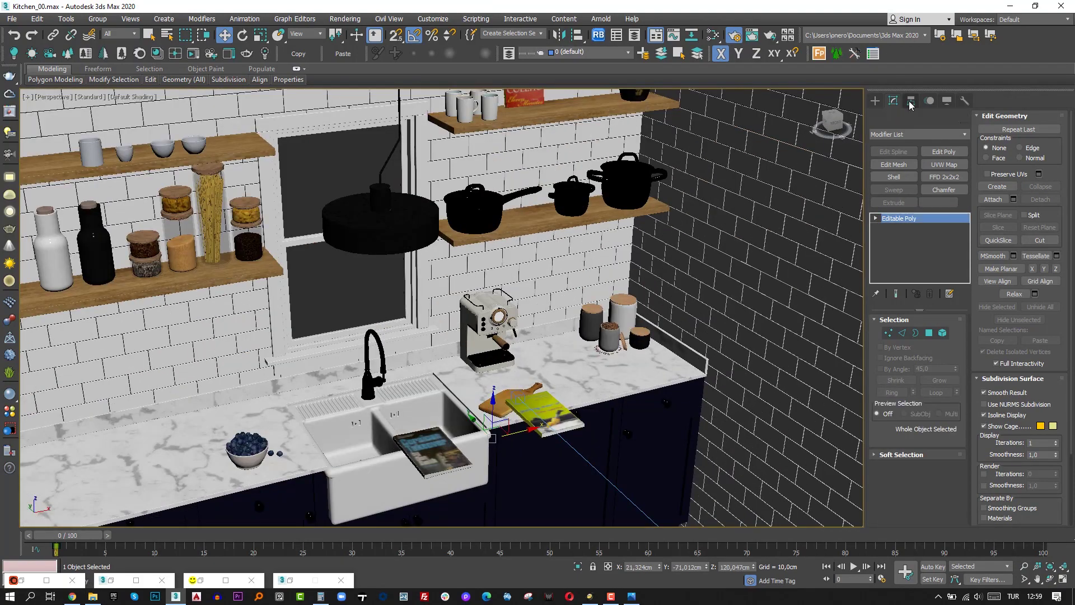
{"action": "left_click", "coordinate": [911, 101]}
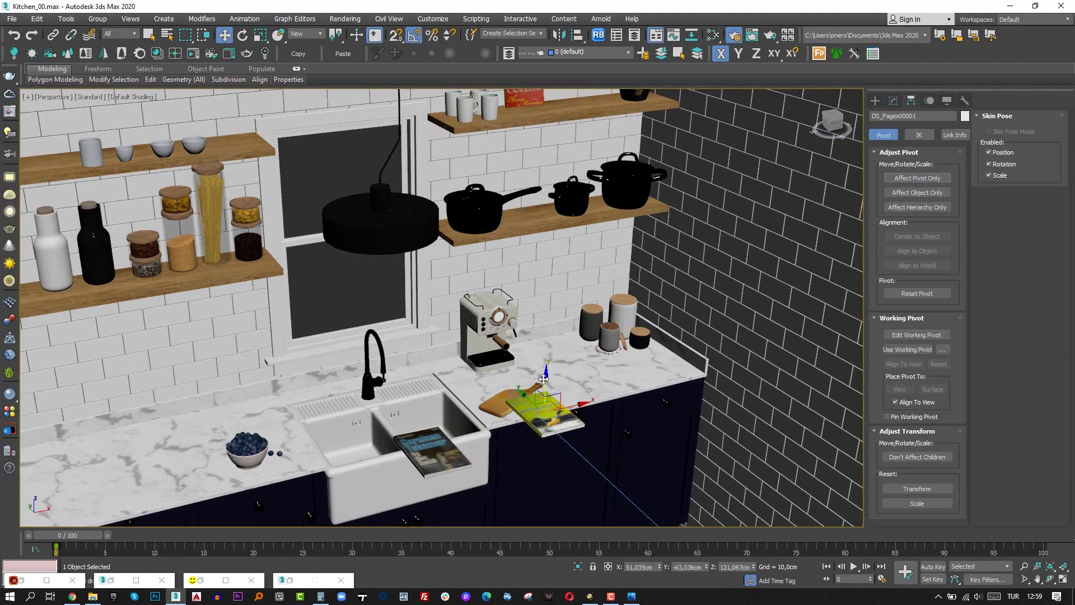
{"action": "left_click_drag", "start_coordinate": [594, 347], "coordinate": [591, 100]}
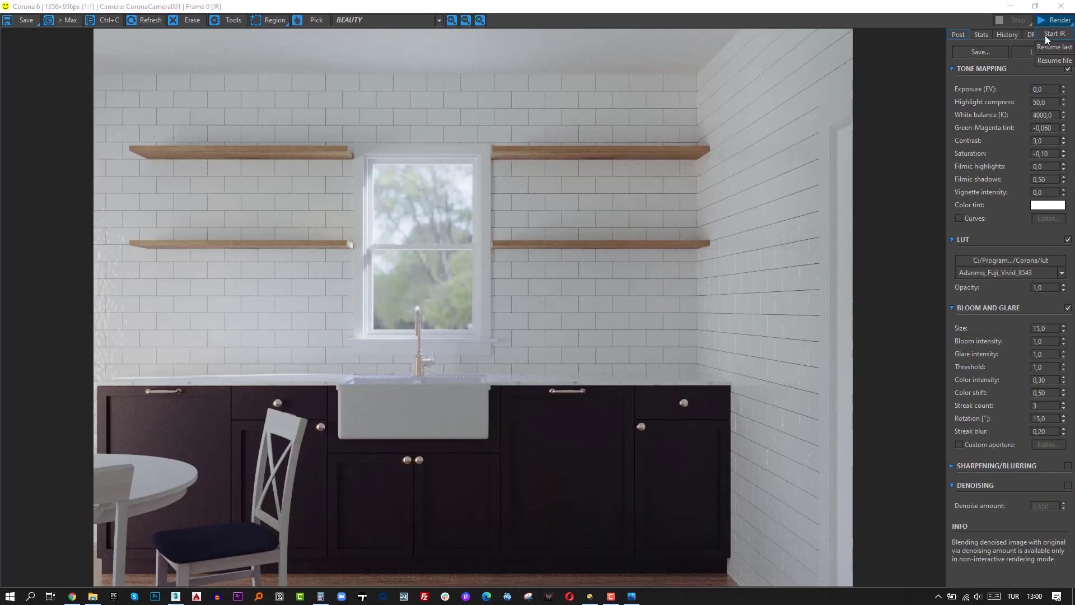
- Start rendering the dressed kitchen from the main camera and examine the resulting image at different zoom levels
{"action": "left_click", "coordinate": [1045, 35]}
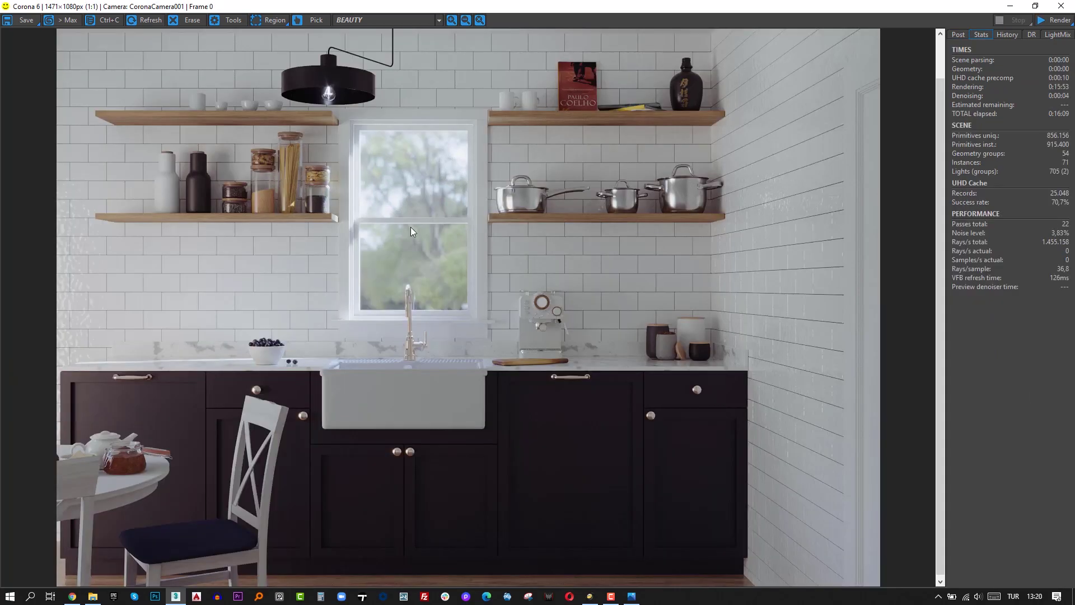
{"action": "scroll", "coordinate": [428, 348], "scroll_direction": "down", "scroll_amount": 1}
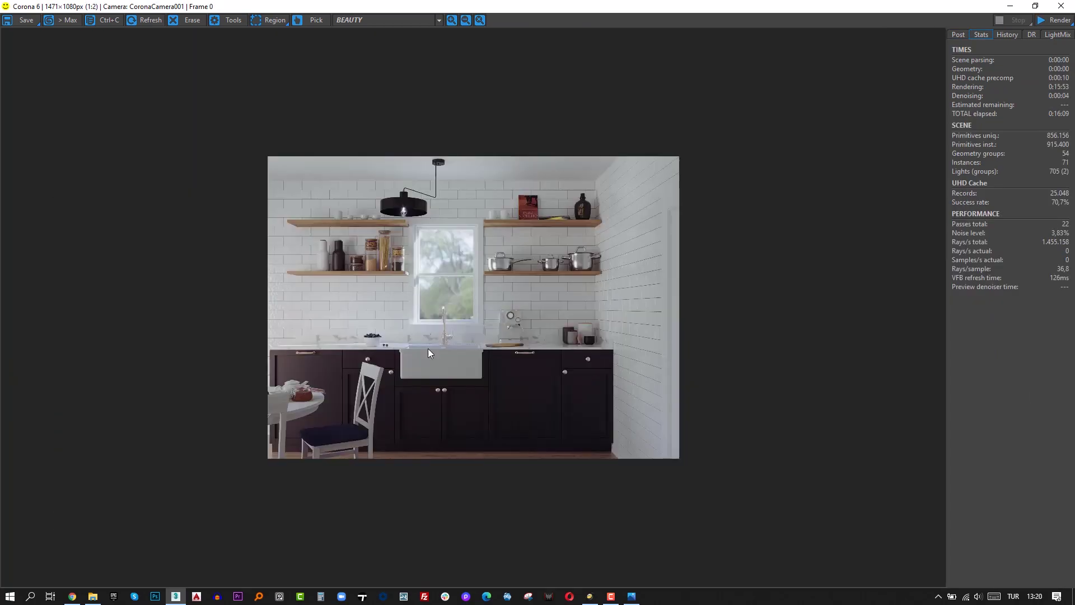
{"action": "scroll", "coordinate": [428, 349], "scroll_direction": "up", "scroll_amount": 1}
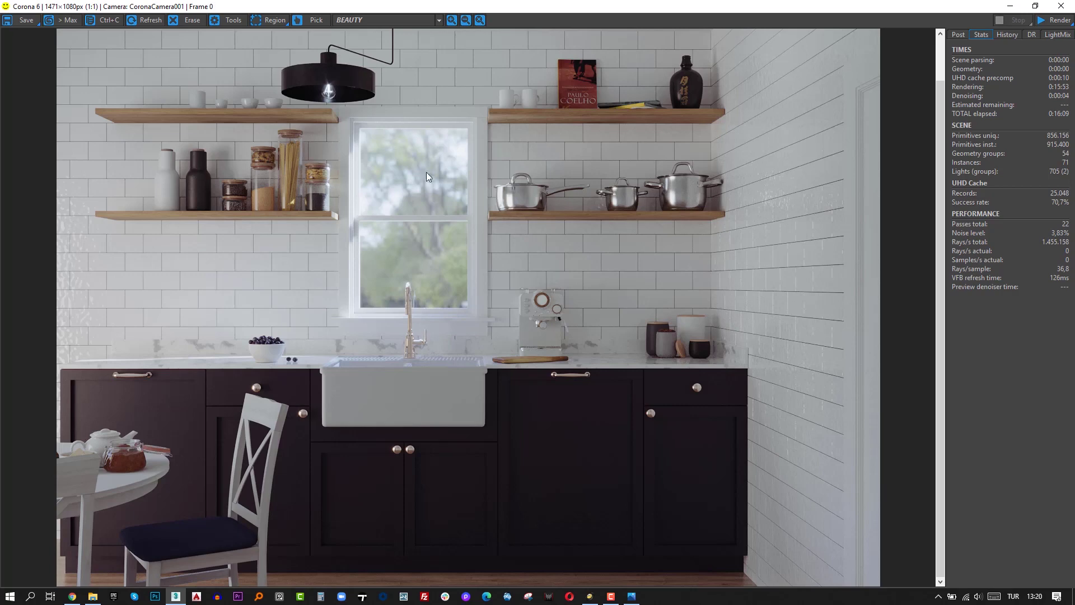
{"action": "left_click", "coordinate": [1009, 7]}
- Create a Corona camera beside the dining table, aimed across the breakfast set towards the kitchen counter, and look through it
{"action": "left_click", "coordinate": [626, 63]}
{"action": "key", "text": "t"}
{"action": "scroll", "coordinate": [604, 310], "scroll_direction": "up", "scroll_amount": 4}
{"action": "left_click", "coordinate": [876, 101]}
{"action": "left_click", "coordinate": [913, 116]}
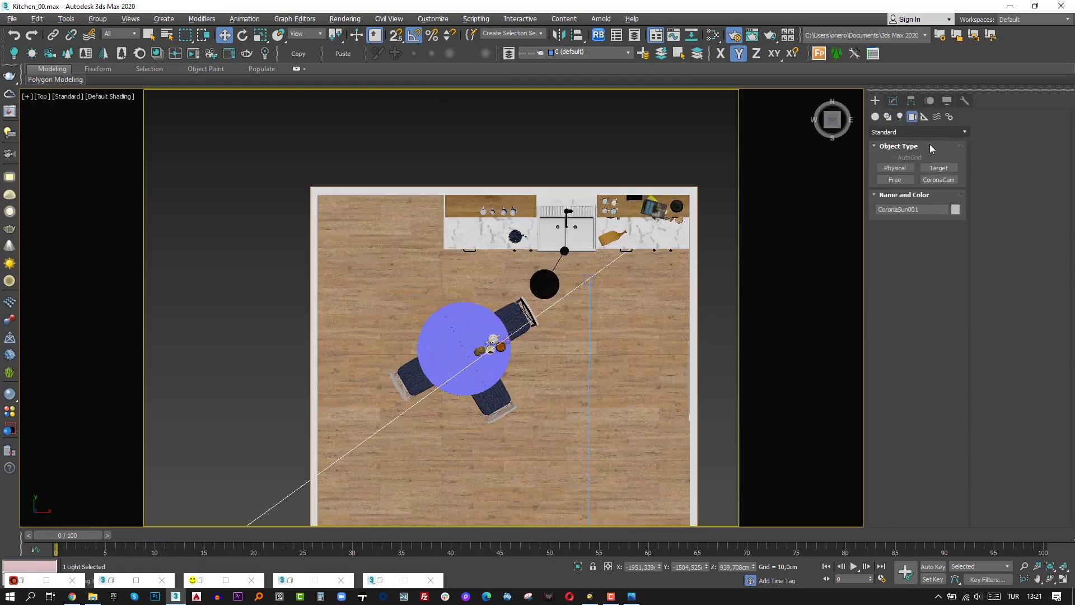
{"action": "left_click", "coordinate": [938, 179]}
{"action": "left_click_drag", "start_coordinate": [449, 434], "coordinate": [492, 341]}
{"action": "key", "text": "c"}
- Frame a closer shot of the breakfast set with the sink and counter behind it by adjusting the new camera's height and distance
{"action": "middle_click_drag", "start_coordinate": [512, 277], "coordinate": [504, 515]}
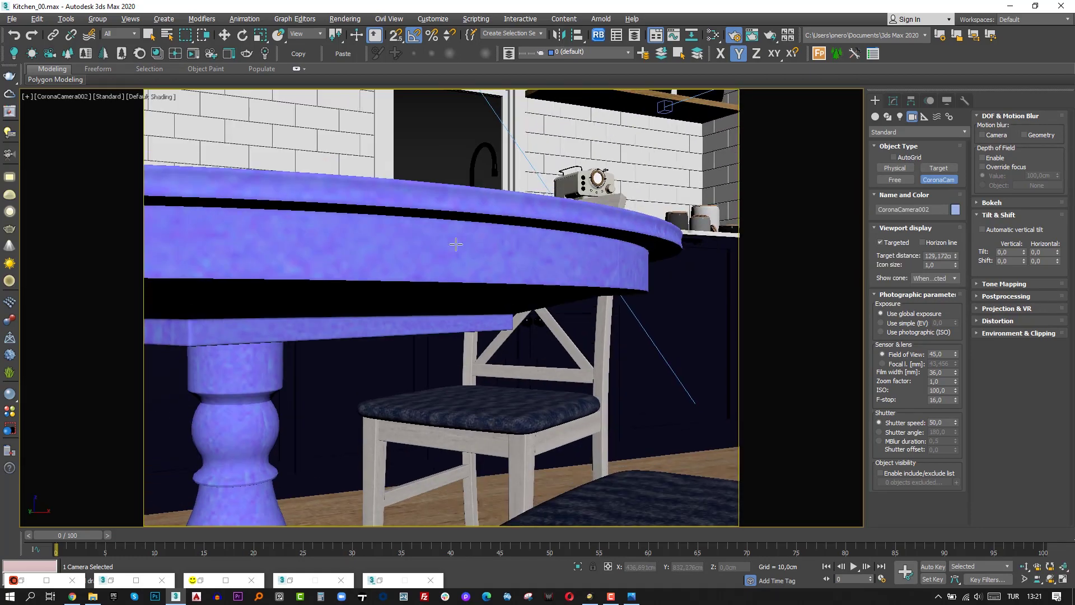
{"action": "middle_click_drag", "start_coordinate": [455, 244], "coordinate": [451, 309]}
{"action": "left_click", "coordinate": [62, 96]}
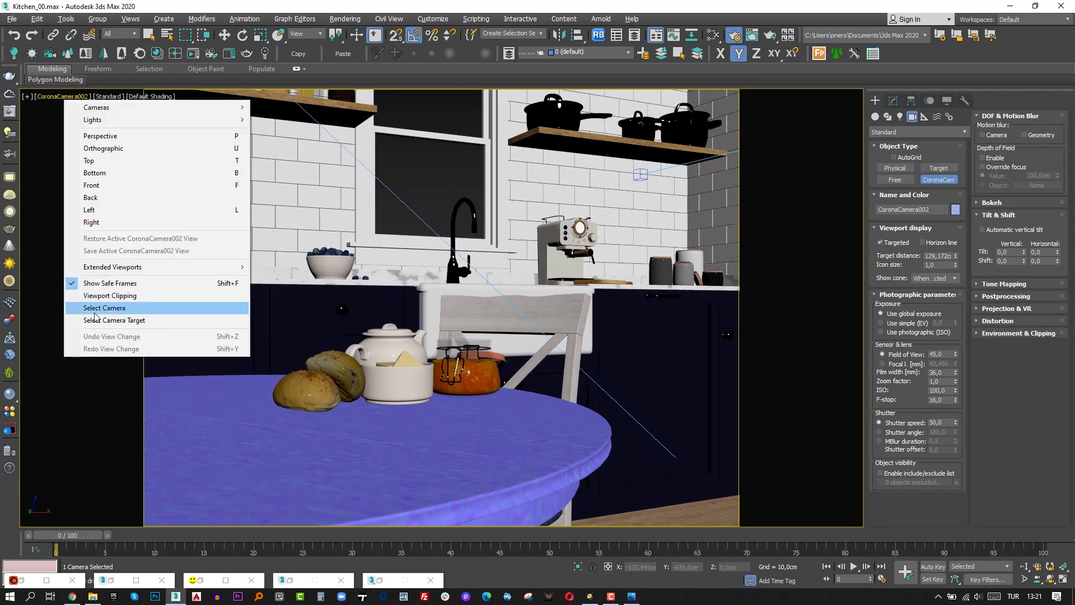
{"action": "left_click", "coordinate": [94, 309]}
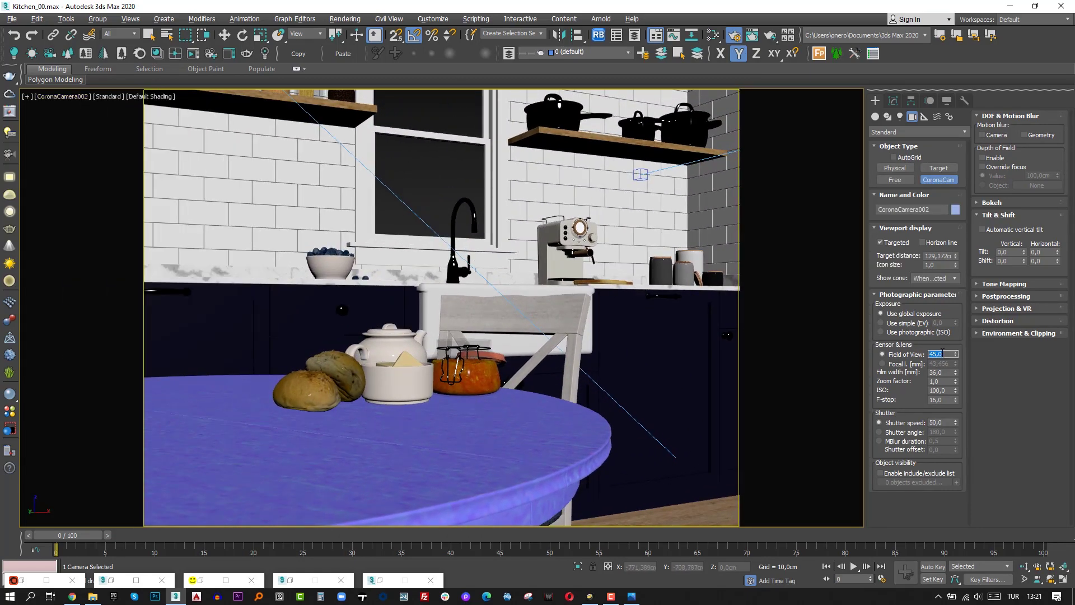
{"action": "left_click", "coordinate": [1025, 567]}
{"action": "left_click_drag", "start_coordinate": [507, 504], "coordinate": [498, 453]}
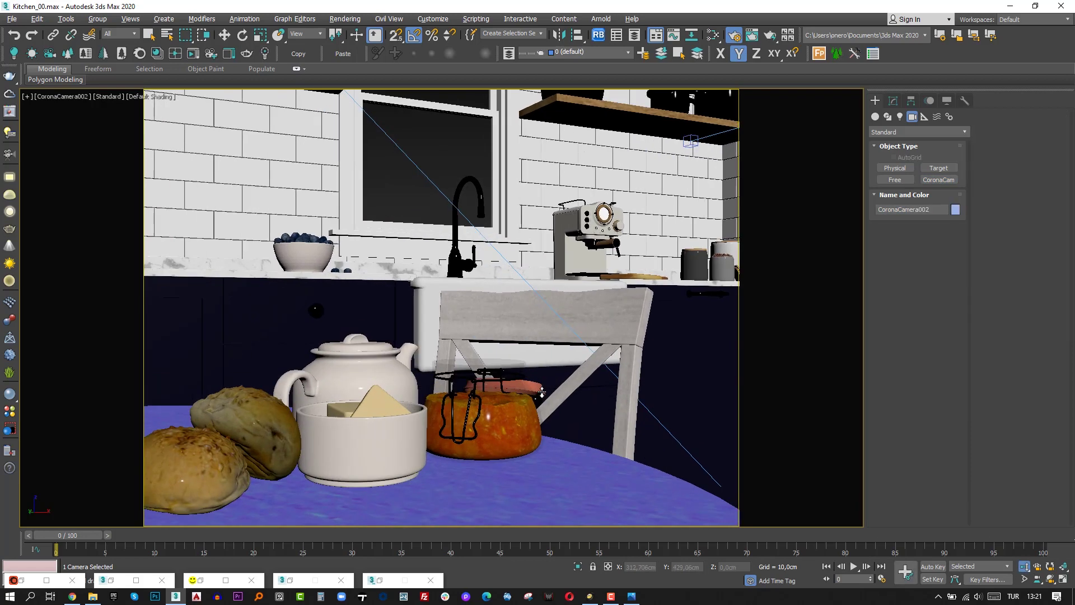
{"action": "middle_click_drag", "start_coordinate": [497, 452], "coordinate": [434, 471]}
- Rotate the breakfast set on the table so the jam jar faces the camera beside the butter dish
{"action": "key", "text": "e"}
{"action": "left_click", "coordinate": [433, 437]}
{"action": "left_click_drag", "start_coordinate": [322, 421], "coordinate": [298, 425]}
{"action": "key", "text": "w"}
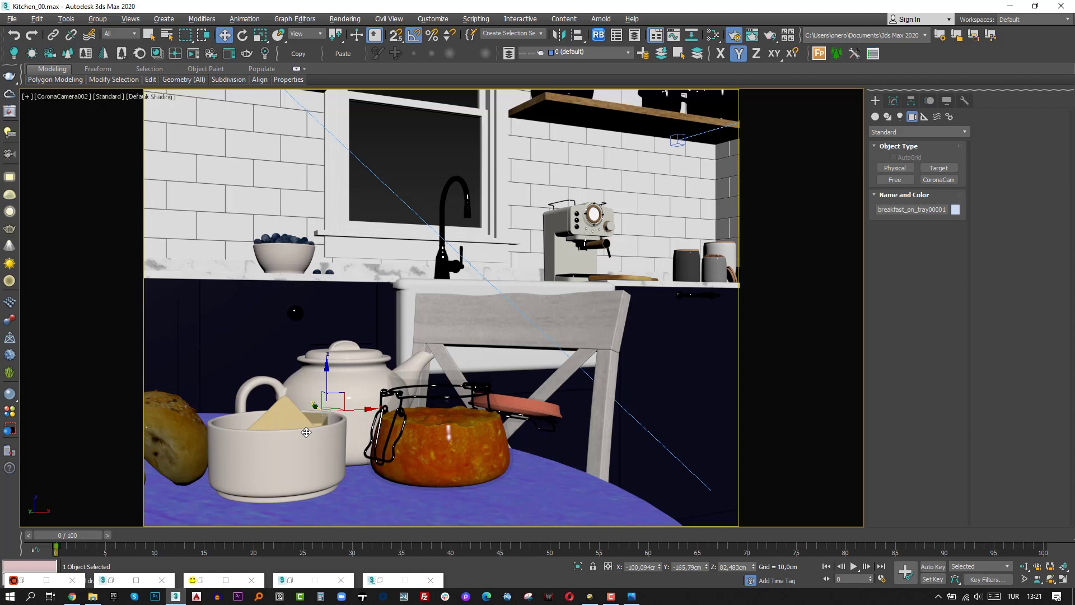
- Enable depth of field on the close-up camera and override its focus with the breakfast set as the focus object
{"action": "left_click", "coordinate": [56, 100]}
{"action": "left_click", "coordinate": [96, 310]}
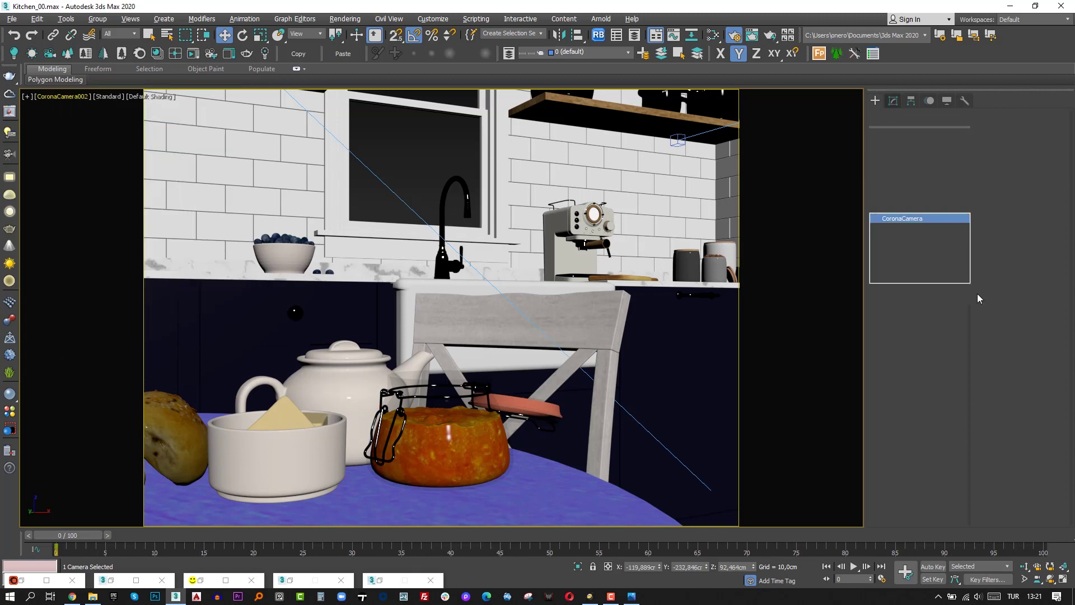
{"action": "left_click", "coordinate": [1000, 373]}
{"action": "left_click", "coordinate": [1037, 391]}
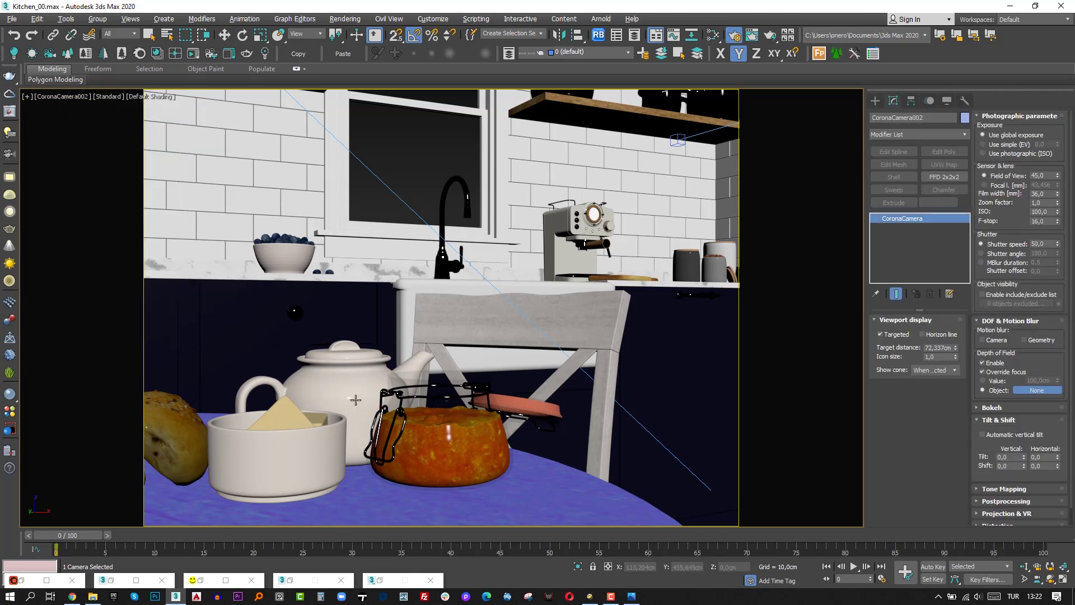
{"action": "left_click", "coordinate": [386, 439]}
- Restore the Corona frame buffer beside the camera settings and start interactive rendering of the close-up view
{"action": "left_click", "coordinate": [201, 580]}
{"action": "left_click", "coordinate": [1036, 6]}
{"action": "left_click_drag", "start_coordinate": [680, 155], "coordinate": [500, 149]}
{"action": "left_click", "coordinate": [661, 166]}
{"action": "left_click", "coordinate": [655, 180]}
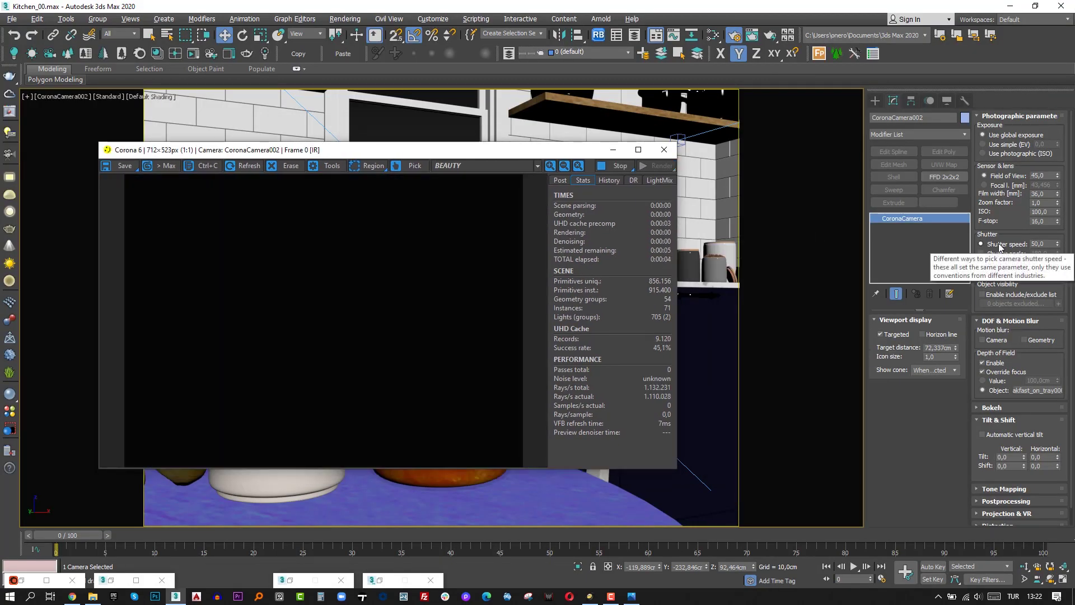
- Set the camera's F-stop to 2 and limit the render to a region over the jam jar, then the espresso machine
{"action": "double_click", "coordinate": [1049, 221]}
{"action": "type", "text": "2"}
{"action": "key", "text": "Return"}
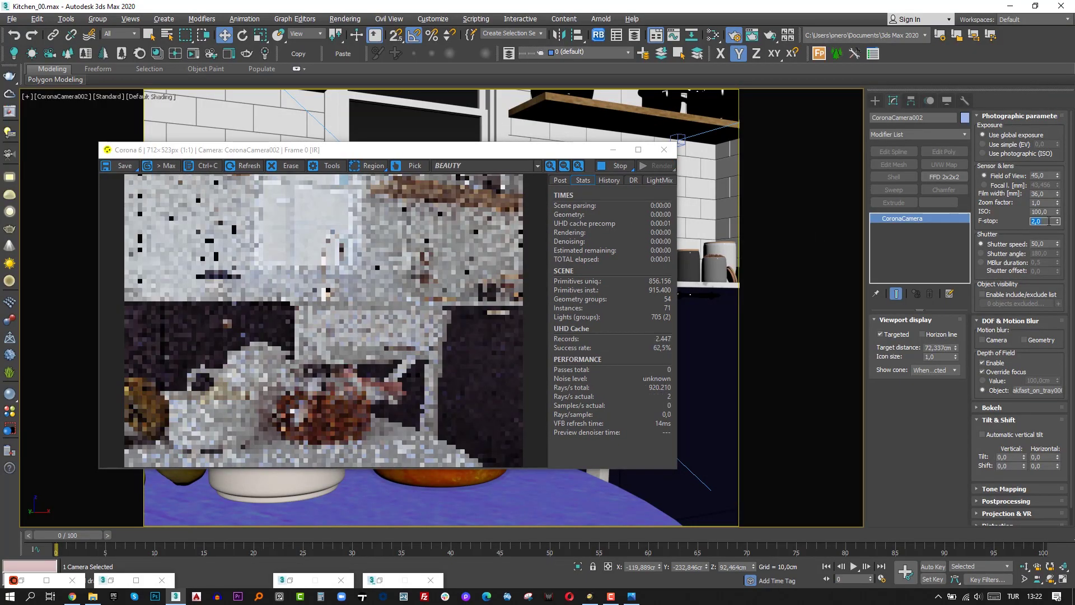
{"action": "left_click", "coordinate": [373, 165]}
{"action": "left_click_drag", "start_coordinate": [426, 244], "coordinate": [302, 395]}
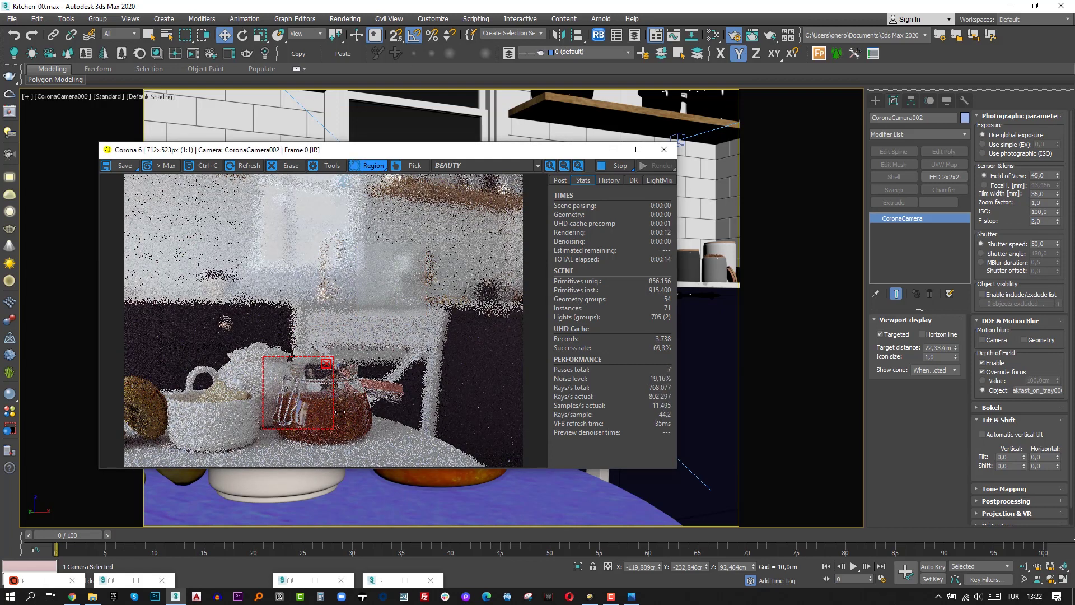
{"action": "left_click_drag", "start_coordinate": [443, 315], "coordinate": [442, 311]}
- Set the camera's F-stop to 6 and move the render region over the blueberry bowl
{"action": "double_click", "coordinate": [1040, 222]}
{"action": "type", "text": "6"}
{"action": "key", "text": "Return"}
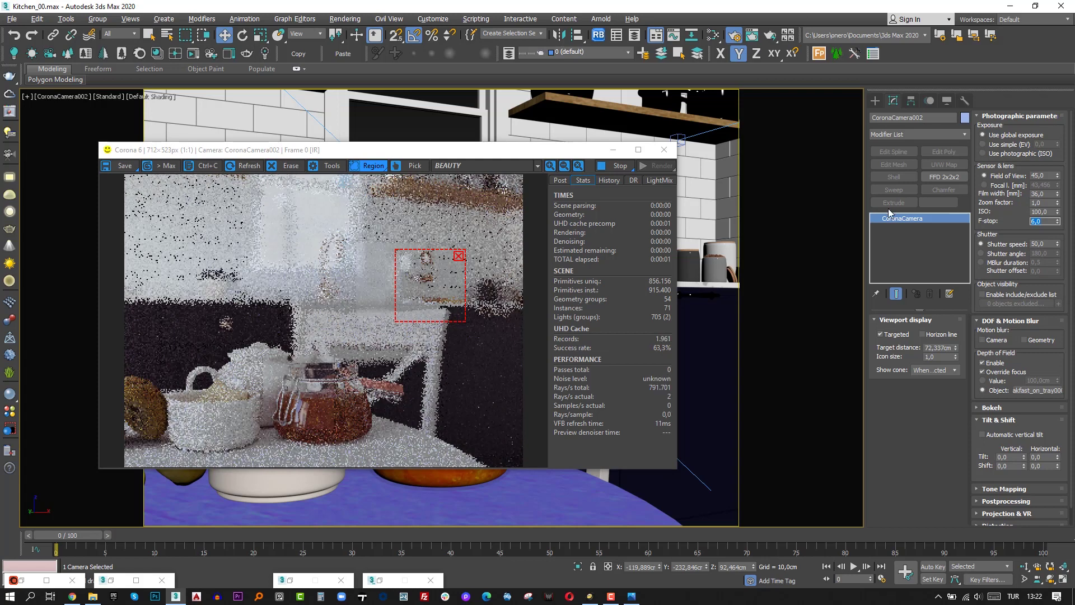
{"action": "left_click_drag", "start_coordinate": [429, 304], "coordinate": [226, 284]}
- Set the camera's F-stop to 8 and turn off the render region for the full close-up render
{"action": "double_click", "coordinate": [1041, 221]}
{"action": "type", "text": "8"}
{"action": "key", "text": "Return"}
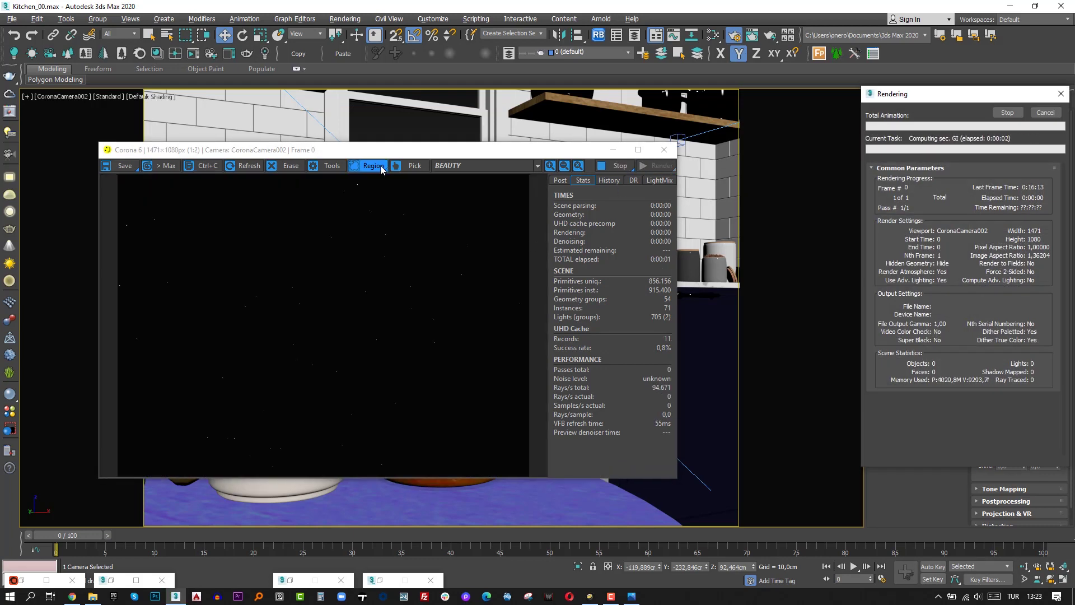
{"action": "left_click", "coordinate": [377, 168]}
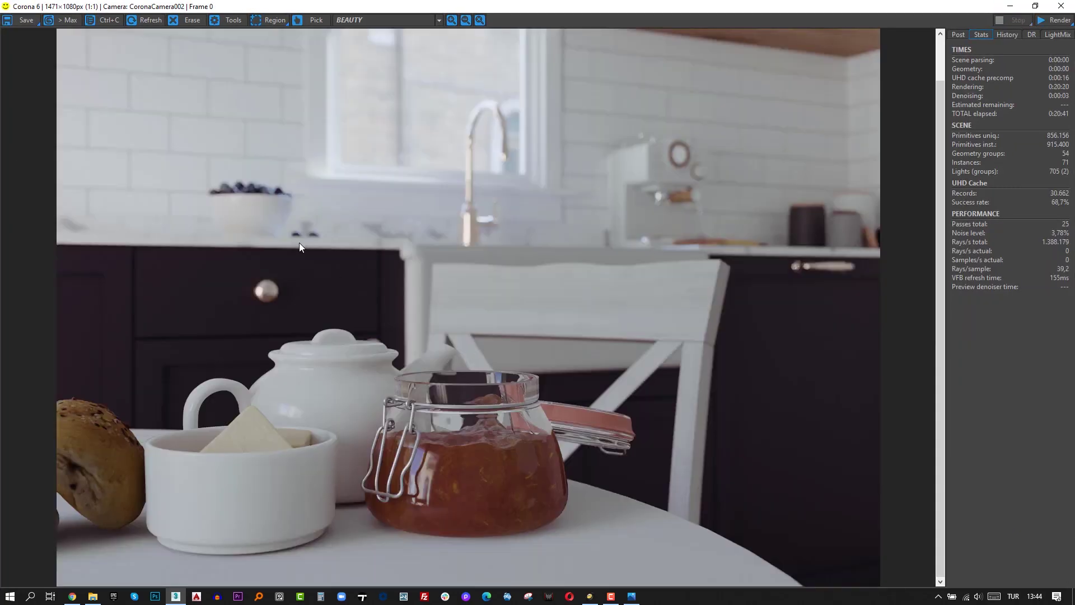
- Check the finished close-up render in the Corona frame buffer and launch Photoshop with R1.tif open
{"action": "scroll", "coordinate": [509, 354], "scroll_direction": "down", "scroll_amount": 1}
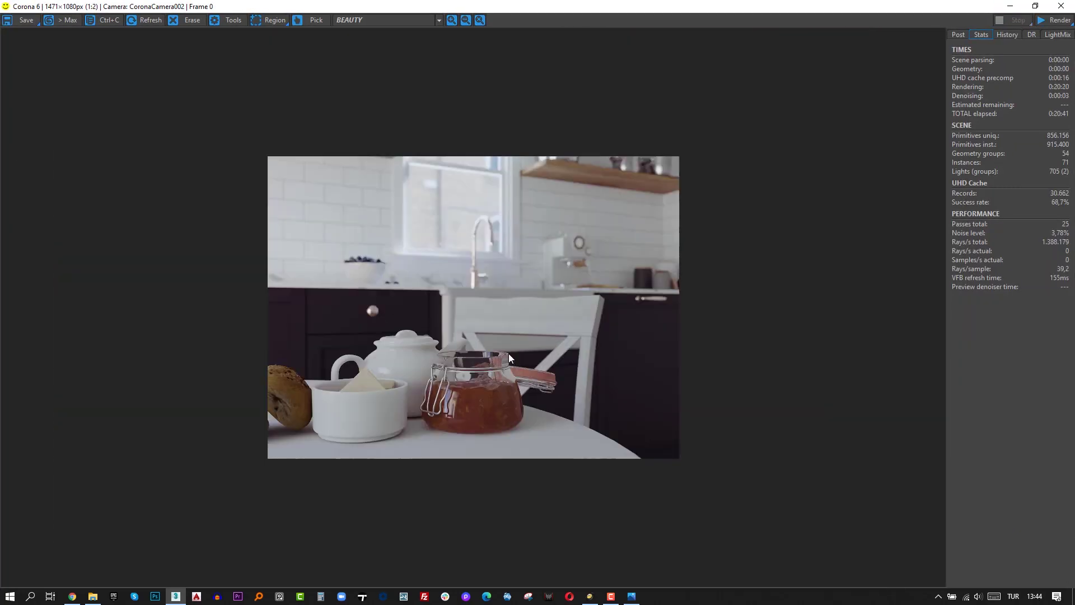
{"action": "scroll", "coordinate": [456, 365], "scroll_direction": "up", "scroll_amount": 1}
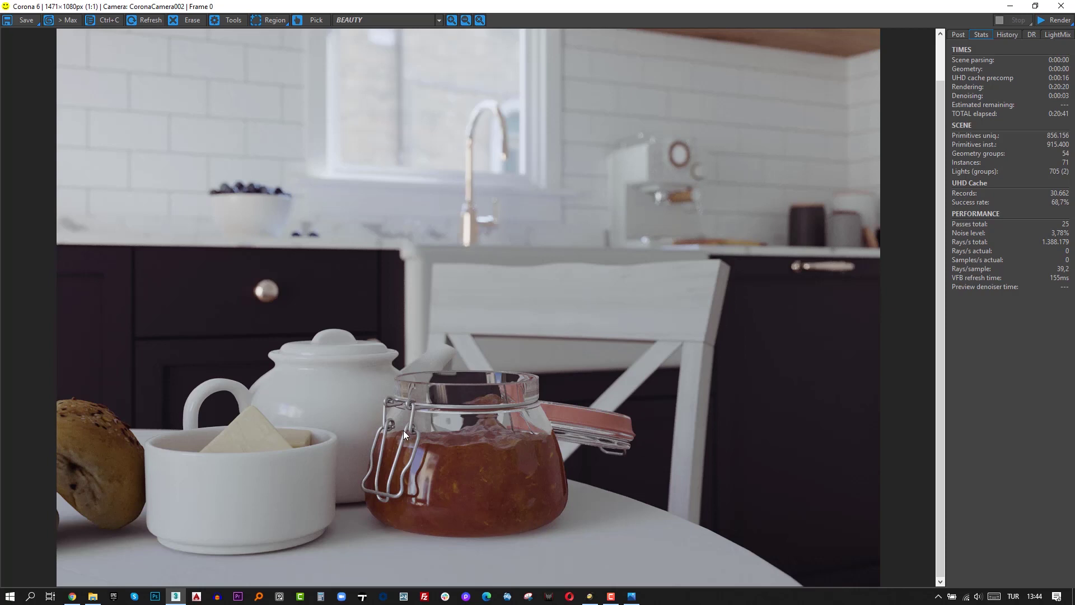
{"action": "left_click", "coordinate": [155, 602]}
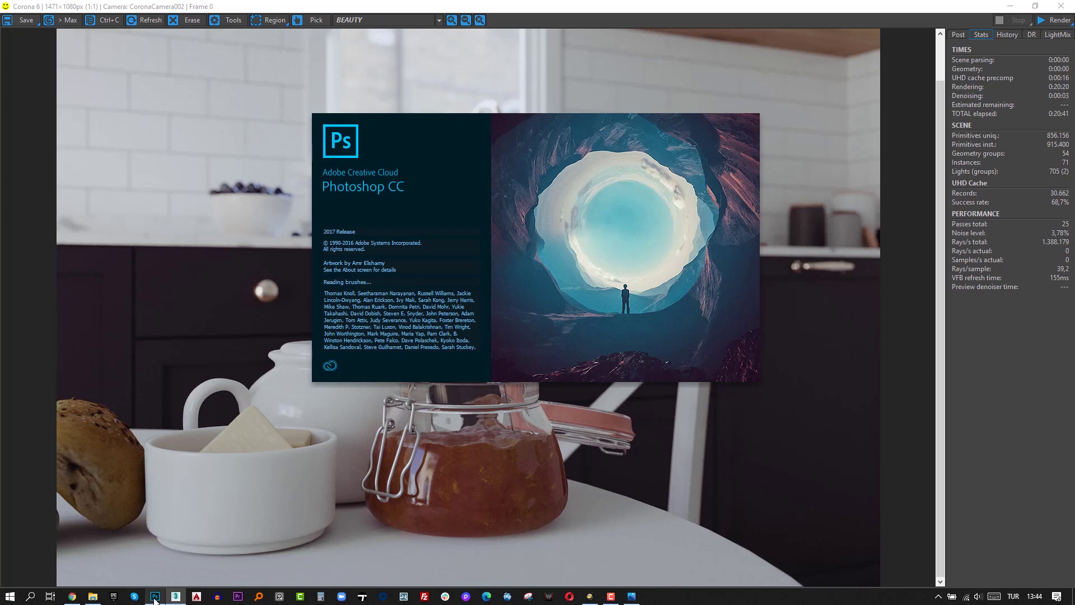
{"action": "mouse_move", "coordinate": [171, 600]}
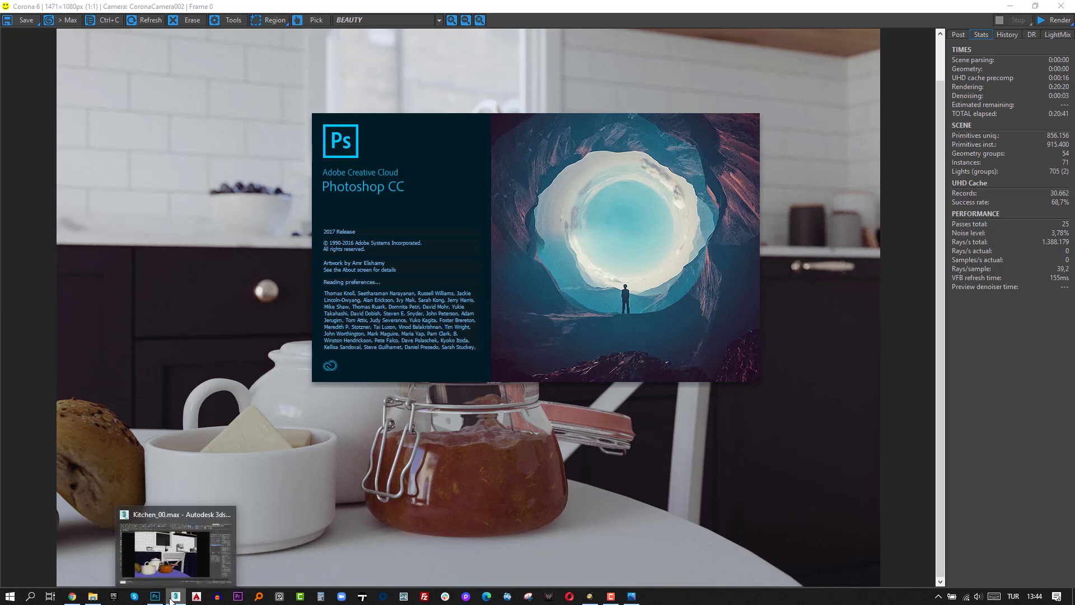
{"action": "left_click", "coordinate": [386, 12]}
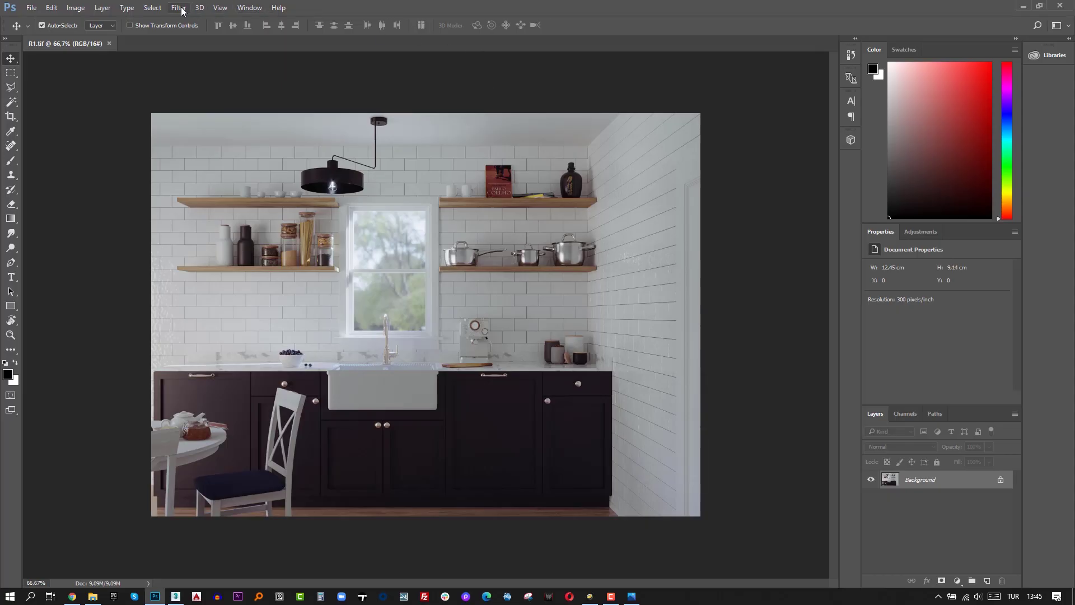
- Apply a Camera Raw filter with automatic tone correction to the main kitchen render R1.tif
{"action": "left_click", "coordinate": [179, 7]}
{"action": "left_click", "coordinate": [193, 73]}
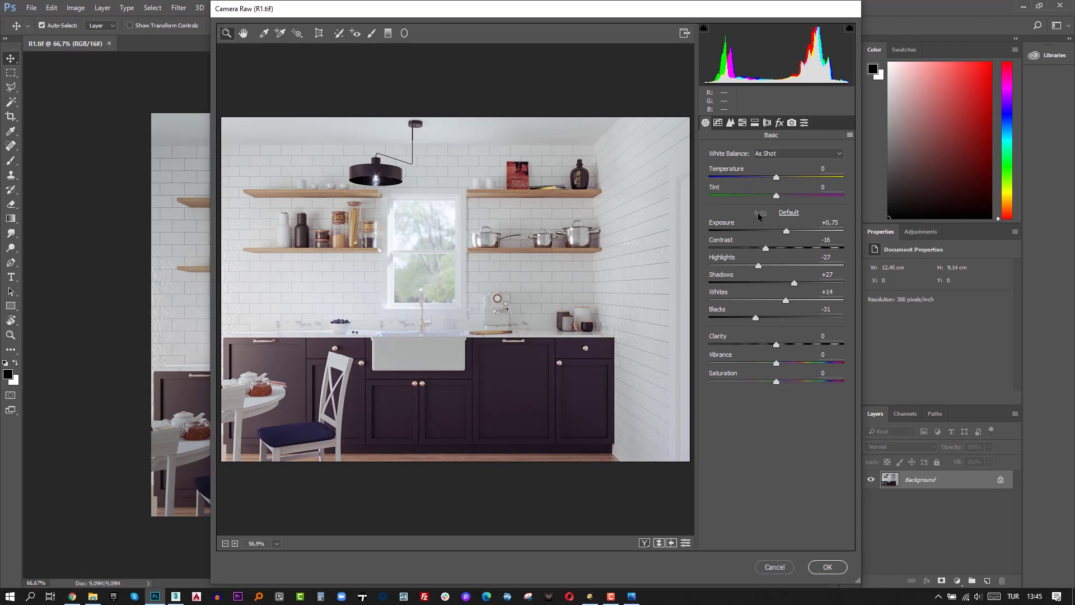
{"action": "left_click", "coordinate": [834, 570]}
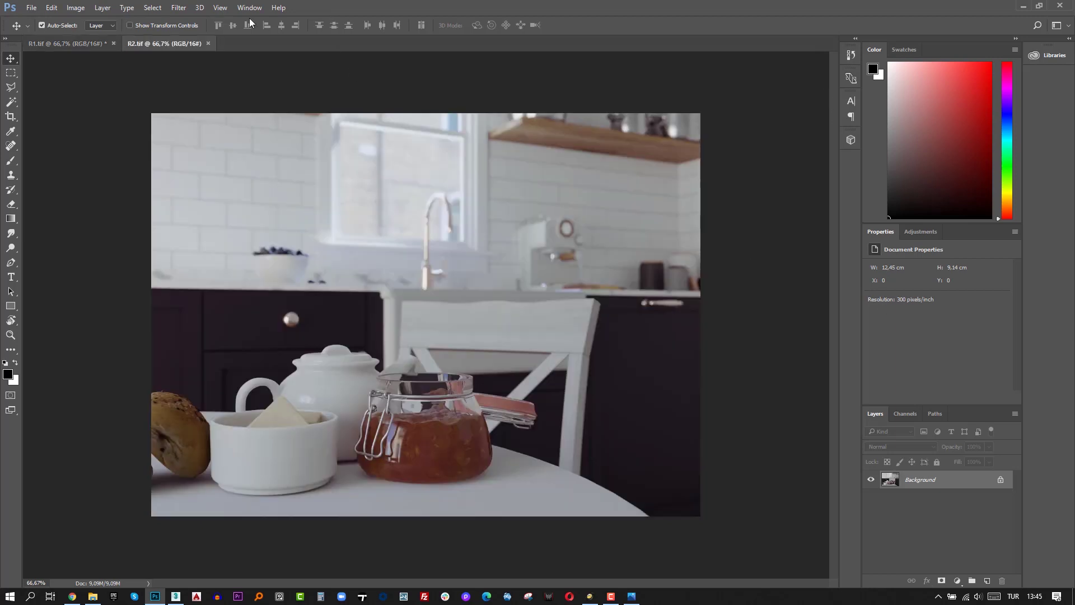
- Unlock the background layer of the close-up render R2.tif, duplicate it, and select the upper layer
{"action": "left_click", "coordinate": [1001, 483]}
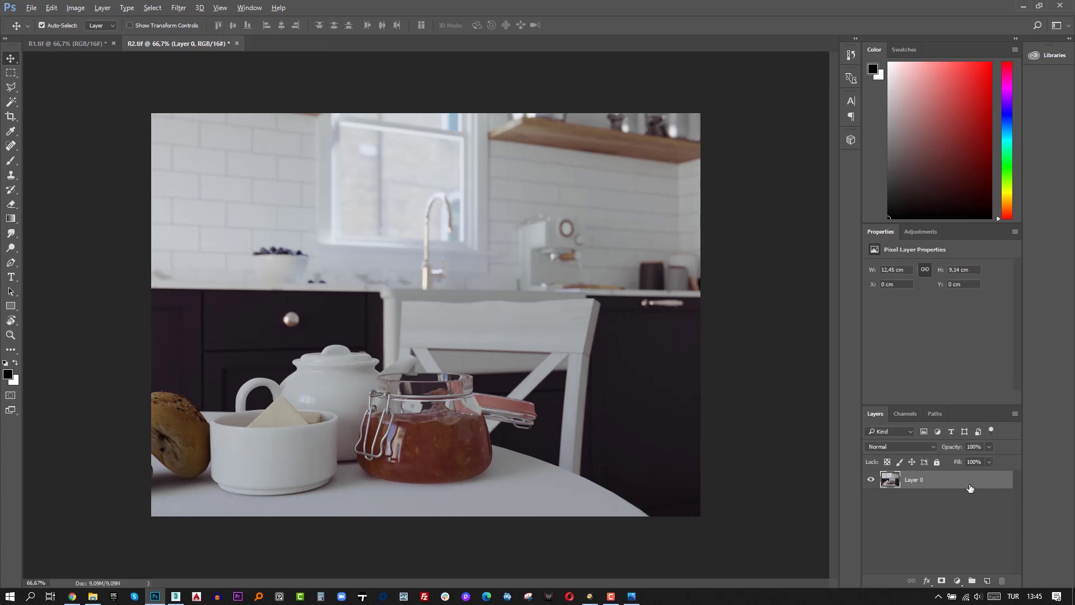
{"action": "key", "text": "ctrl+j"}
{"action": "left_click", "coordinate": [924, 477]}
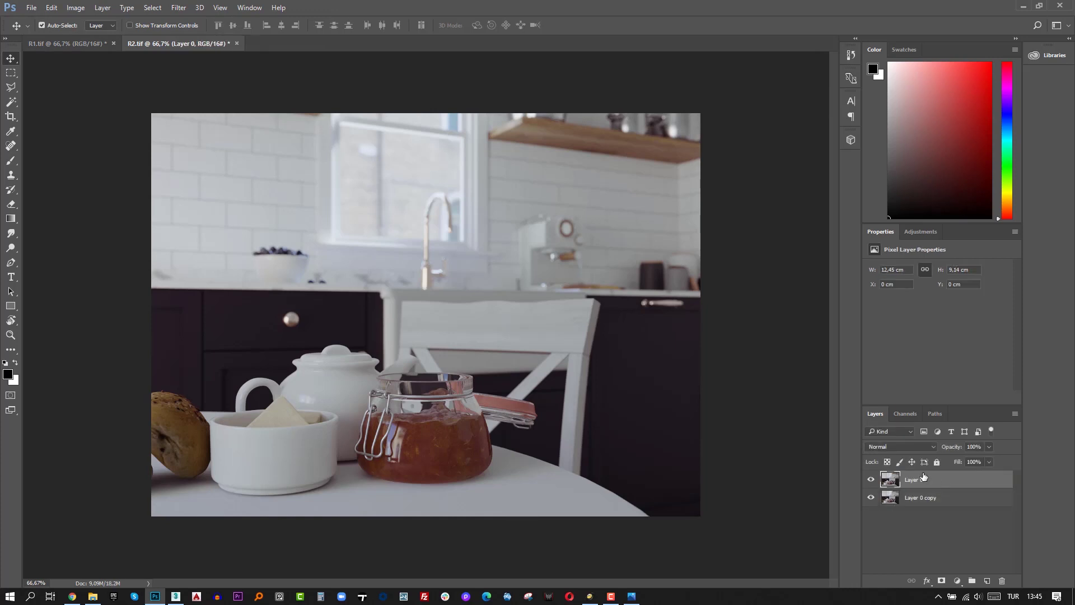
- Apply Camera Raw automatic tone correction to Layer 0 of R2.tif and toggle its visibility to compare with the original
{"action": "left_click", "coordinate": [188, 11]}
{"action": "left_click", "coordinate": [202, 71]}
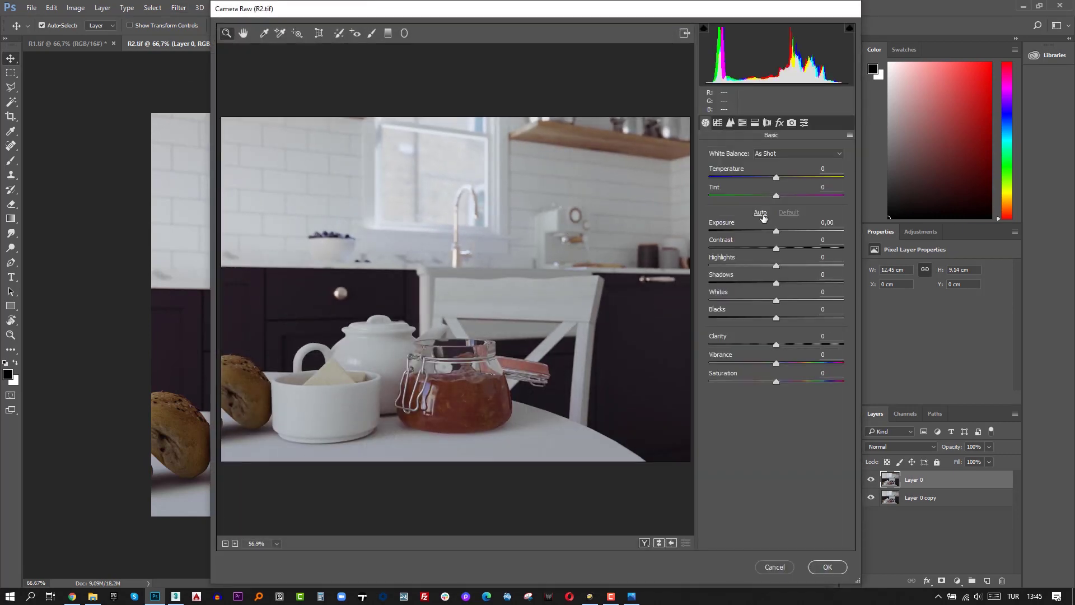
{"action": "left_click", "coordinate": [760, 213]}
{"action": "left_click", "coordinate": [828, 567]}
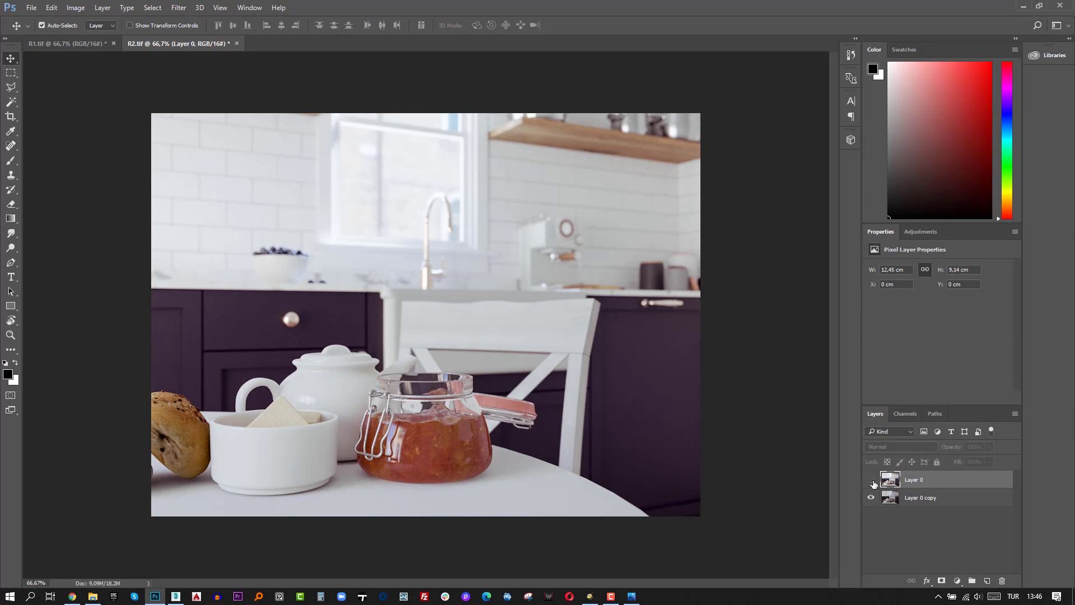
{"action": "left_click", "coordinate": [874, 483]}
{"action": "left_click", "coordinate": [873, 483]}
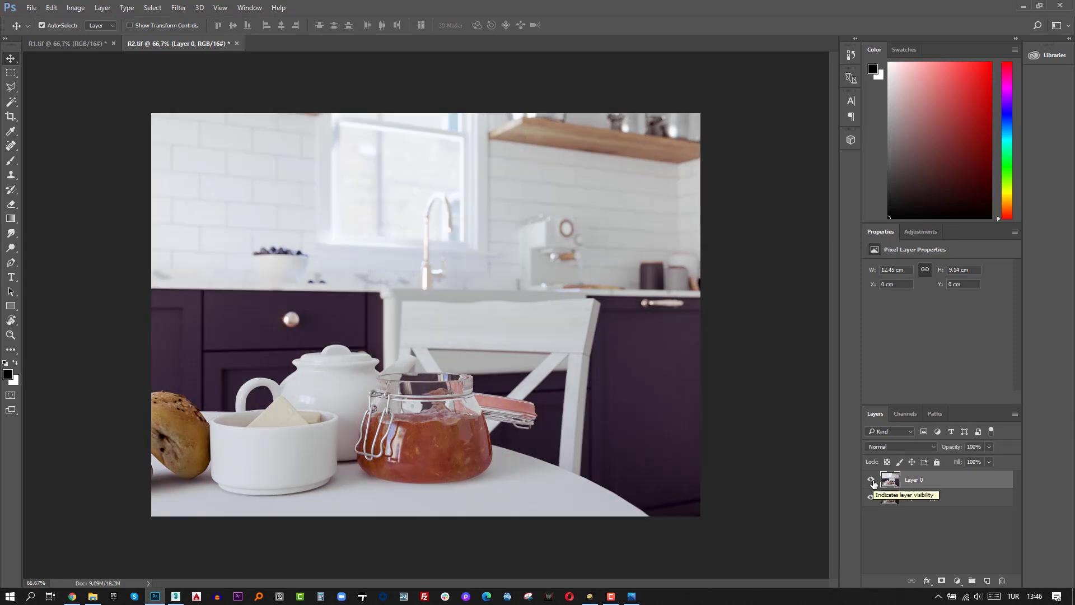
- Set Camera Raw saturation on R2.tif's Layer 0 to Blues +1 and Purples -57, and compare it with the untouched copy
{"action": "left_click", "coordinate": [180, 8]}
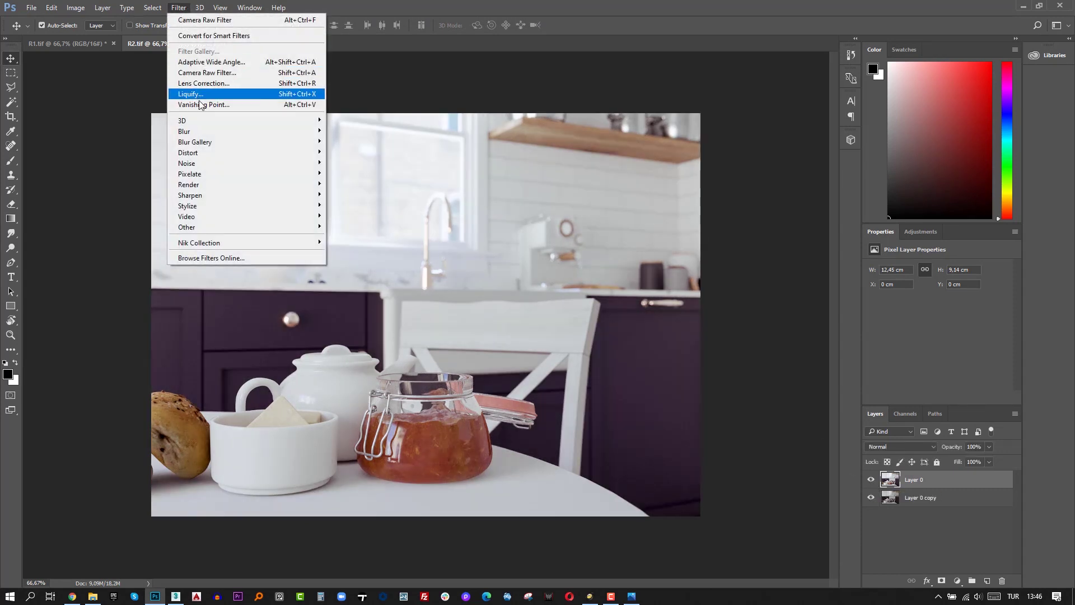
{"action": "left_click", "coordinate": [223, 75]}
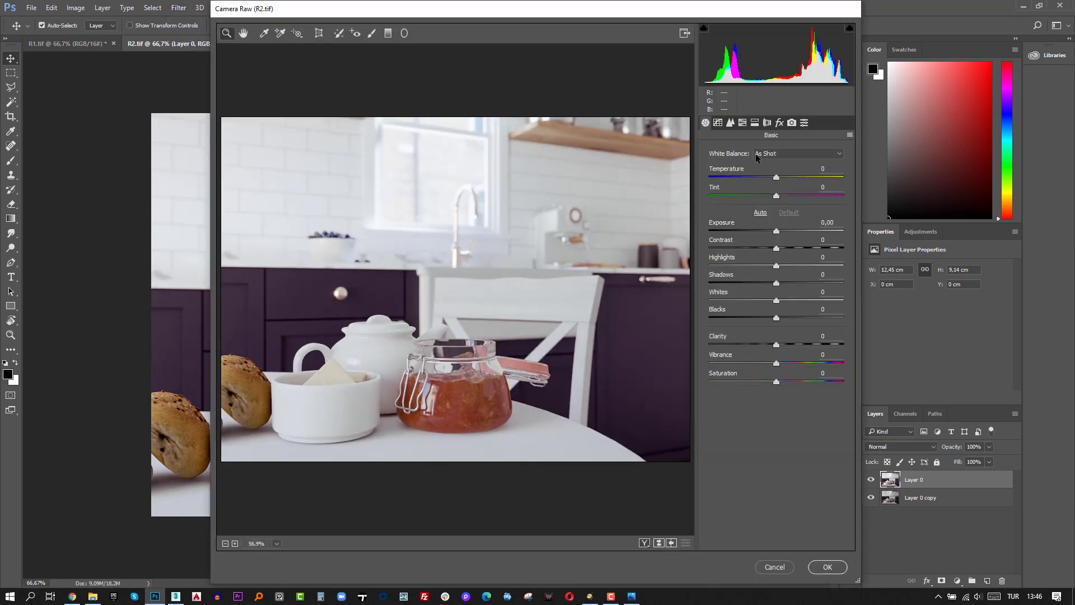
{"action": "left_click", "coordinate": [742, 123]}
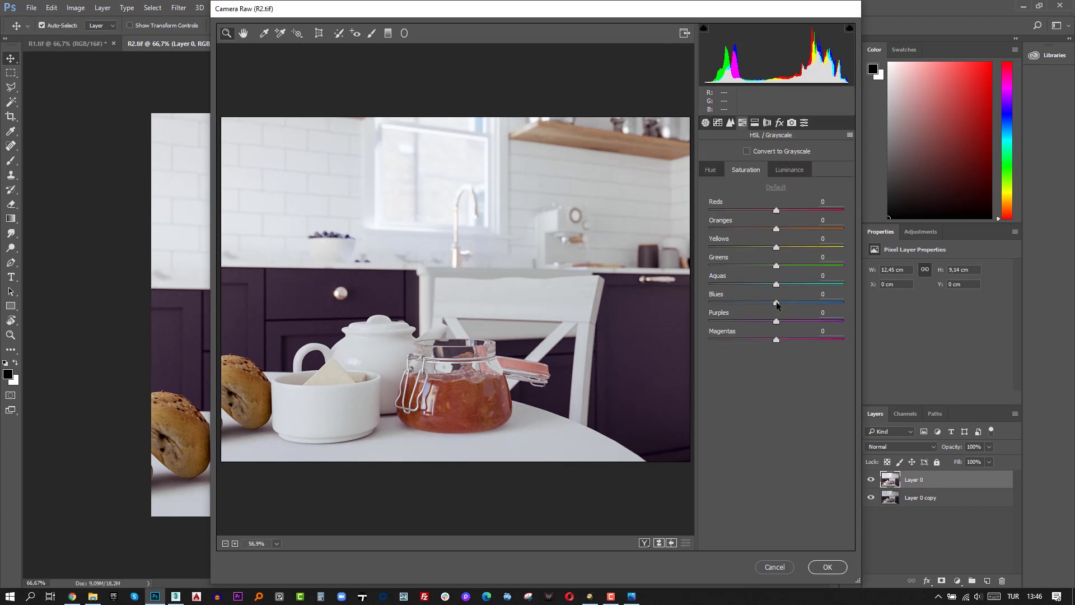
{"action": "left_click_drag", "start_coordinate": [777, 304], "coordinate": [843, 302]}
{"action": "left_click_drag", "start_coordinate": [768, 307], "coordinate": [738, 323]}
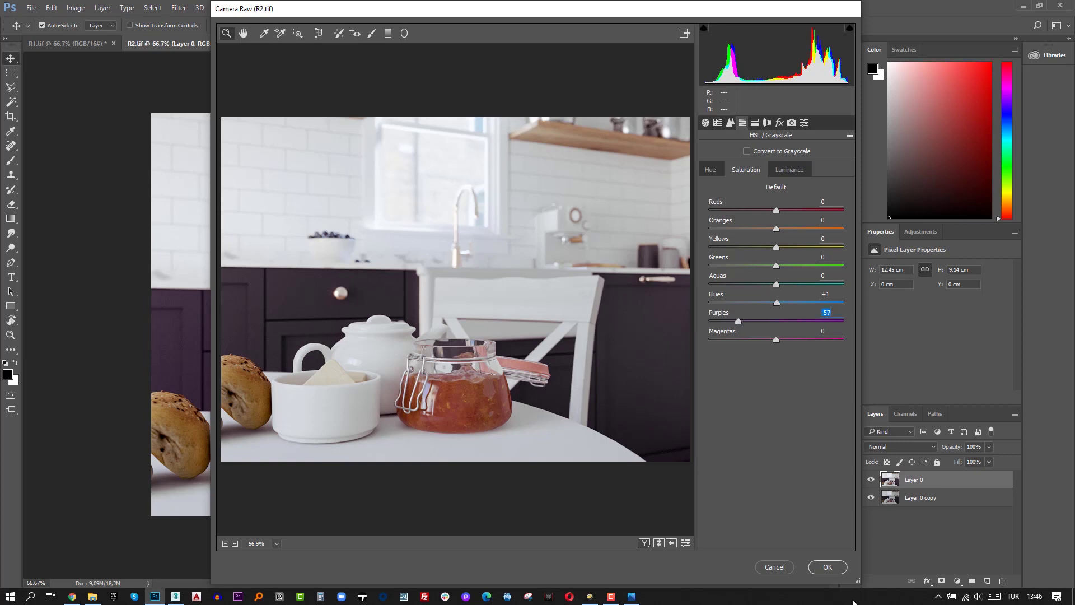
{"action": "left_click", "coordinate": [826, 566]}
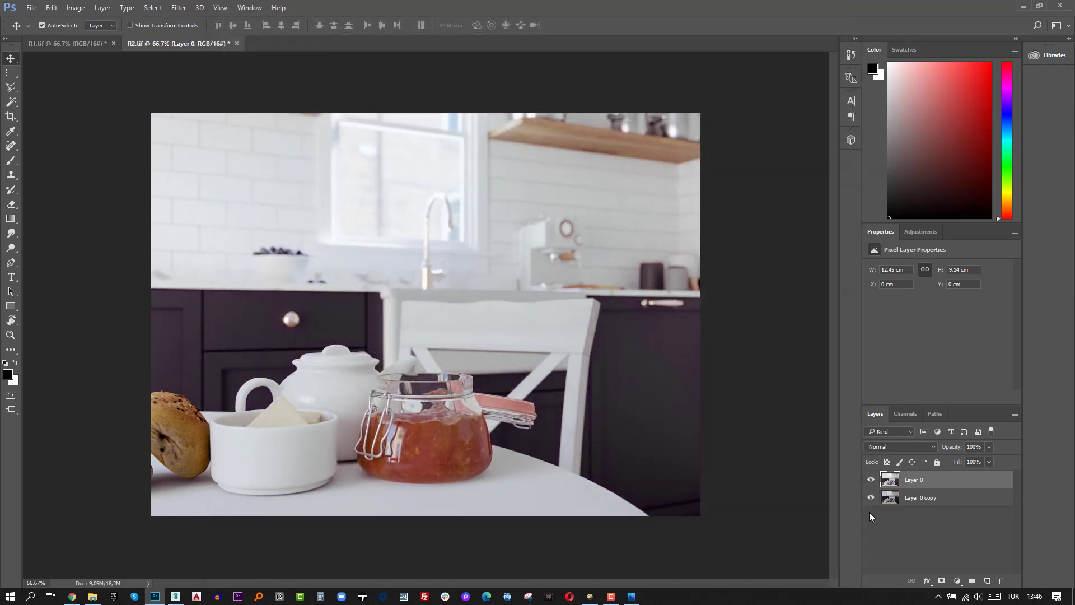
{"action": "left_click", "coordinate": [871, 479]}
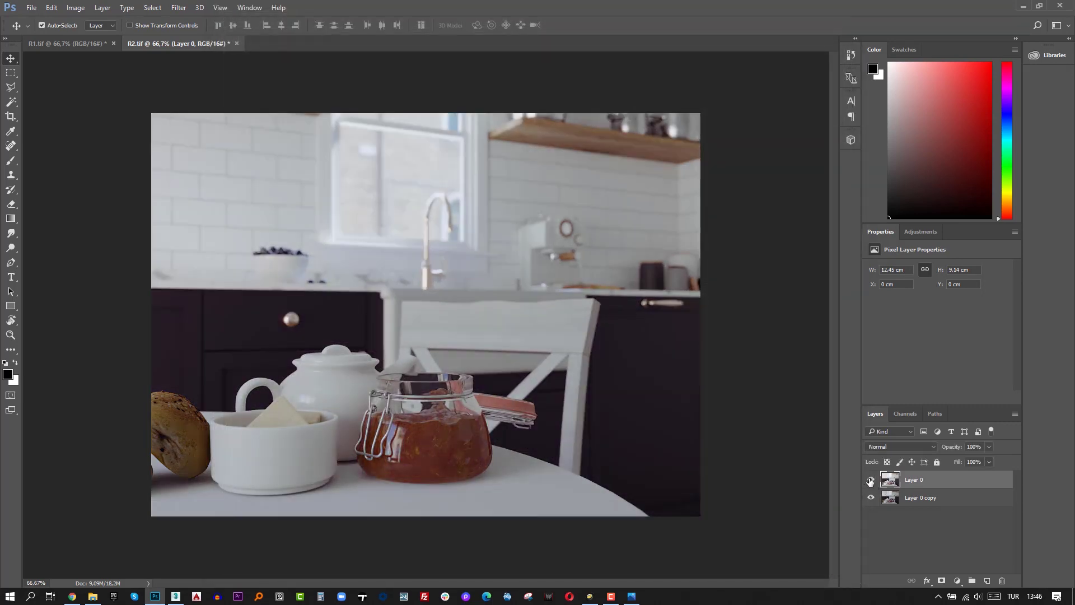
{"action": "left_click", "coordinate": [870, 480]}
{"action": "left_click", "coordinate": [871, 480]}
{"action": "left_click", "coordinate": [871, 480]}
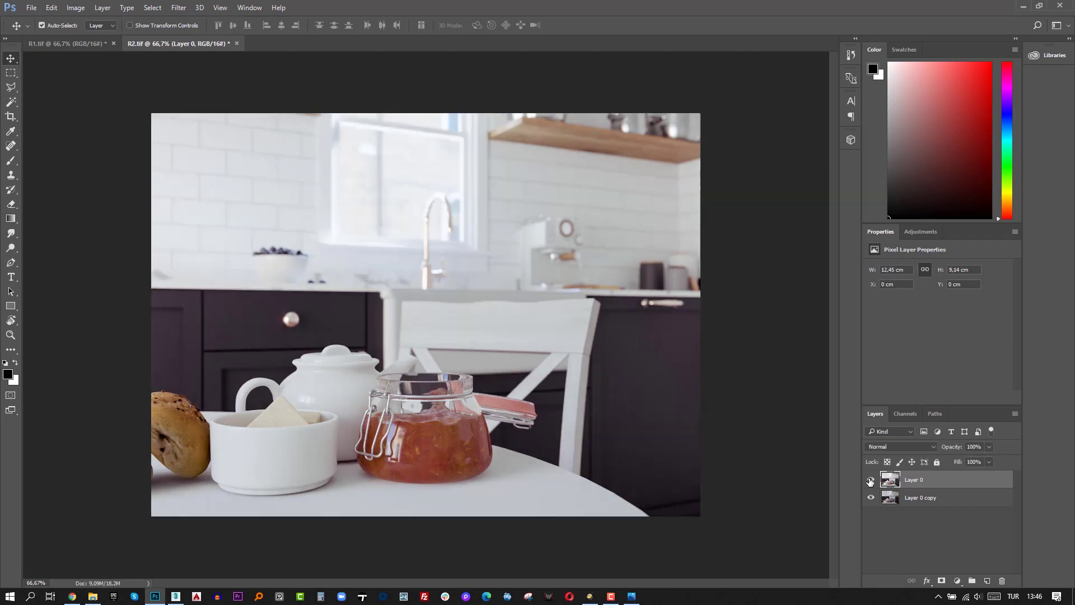
- Reduce the Purples saturation of R1.tif to -63 with the Camera Raw filter
{"action": "left_click", "coordinate": [68, 44]}
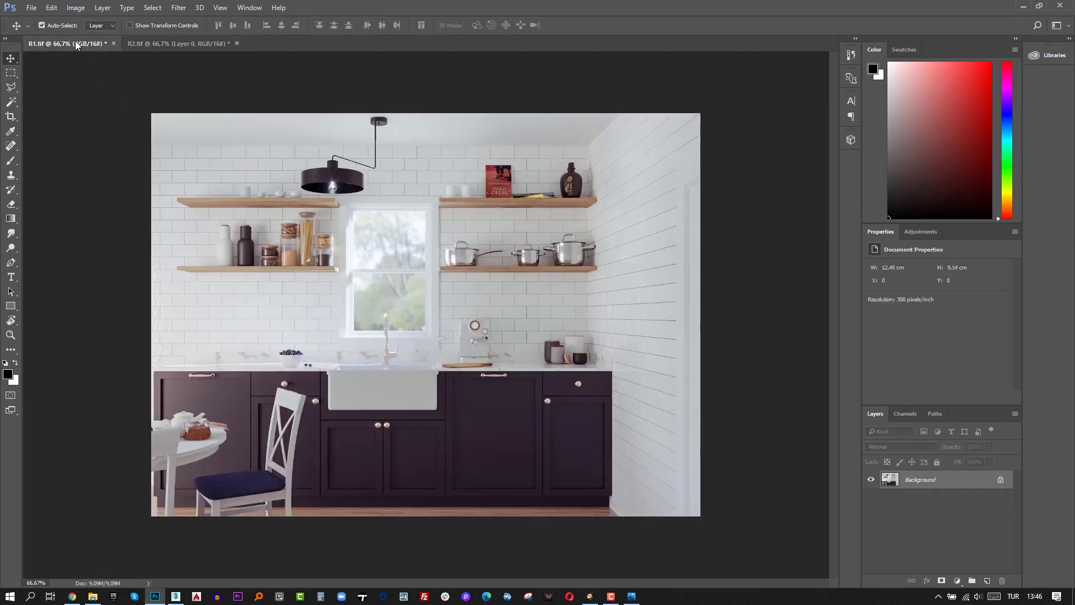
{"action": "left_click", "coordinate": [177, 9]}
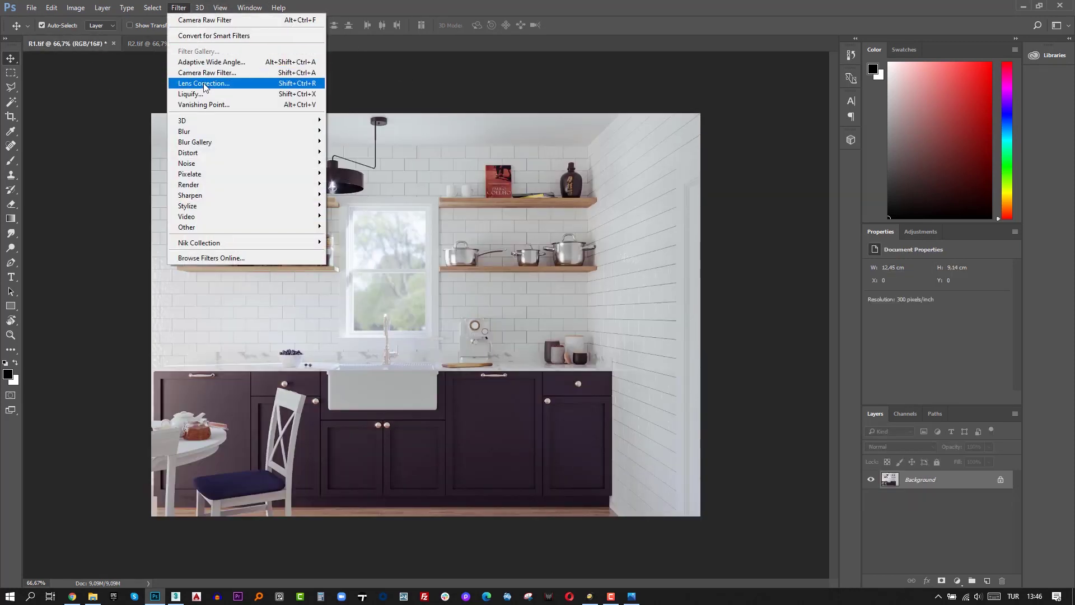
{"action": "left_click", "coordinate": [213, 73]}
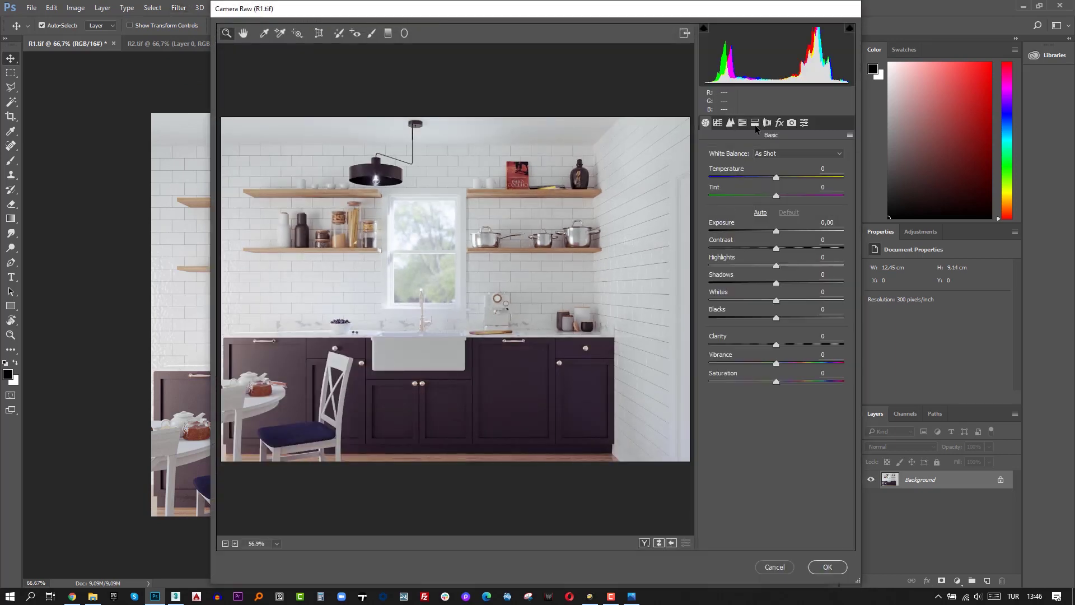
{"action": "left_click", "coordinate": [742, 123]}
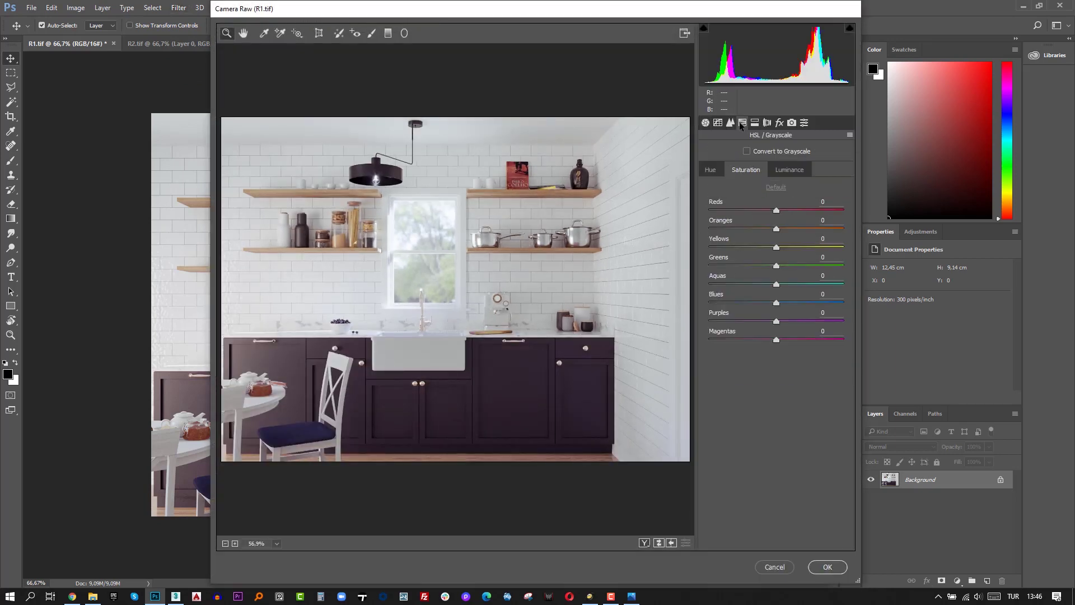
{"action": "left_click", "coordinate": [734, 321]}
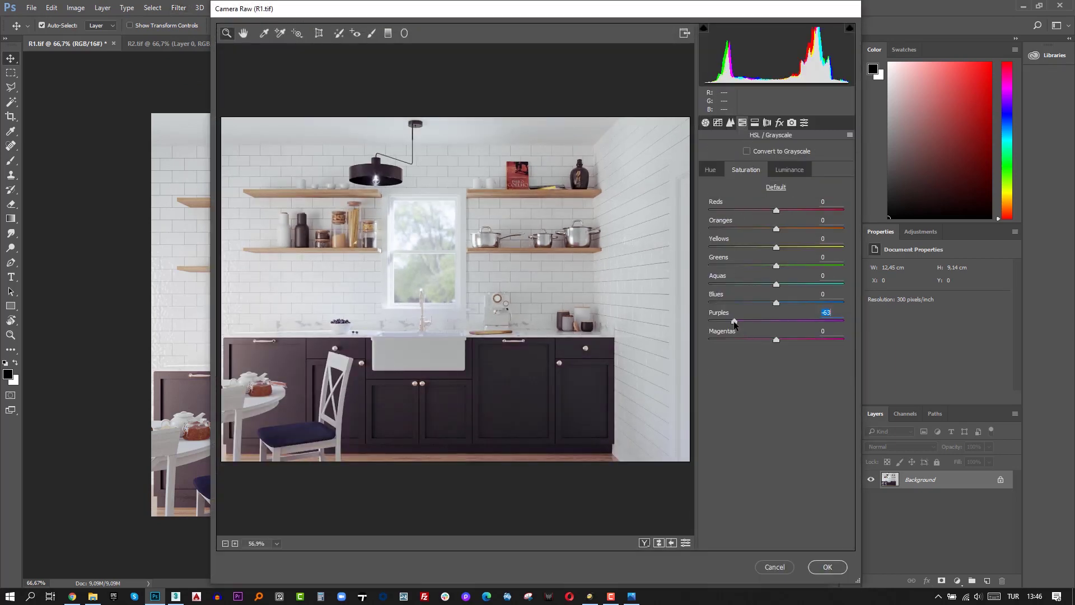
{"action": "left_click", "coordinate": [847, 566]}
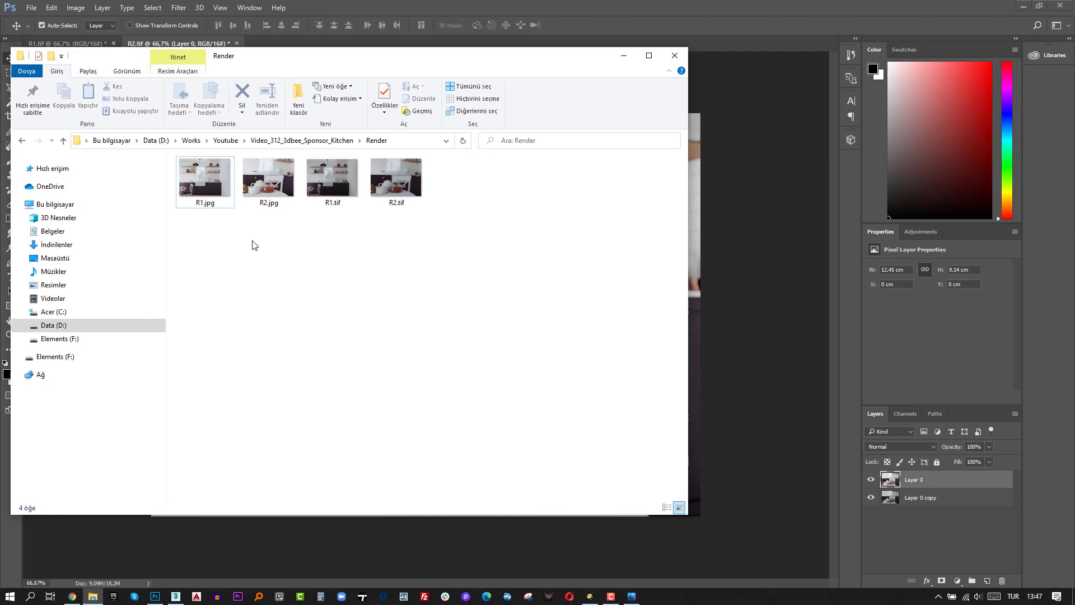
- Open R1.jpg from the Render folder in the Photos viewer, compare it with R2.jpg, and view R1.jpg full screen
{"action": "left_click", "coordinate": [210, 193]}
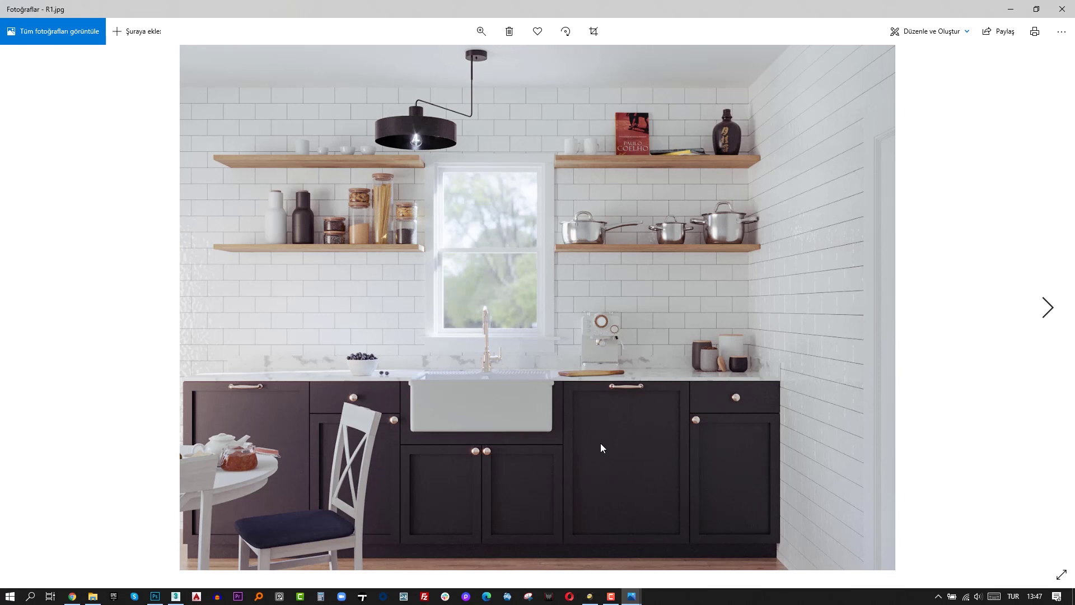
{"action": "key", "text": "Right"}
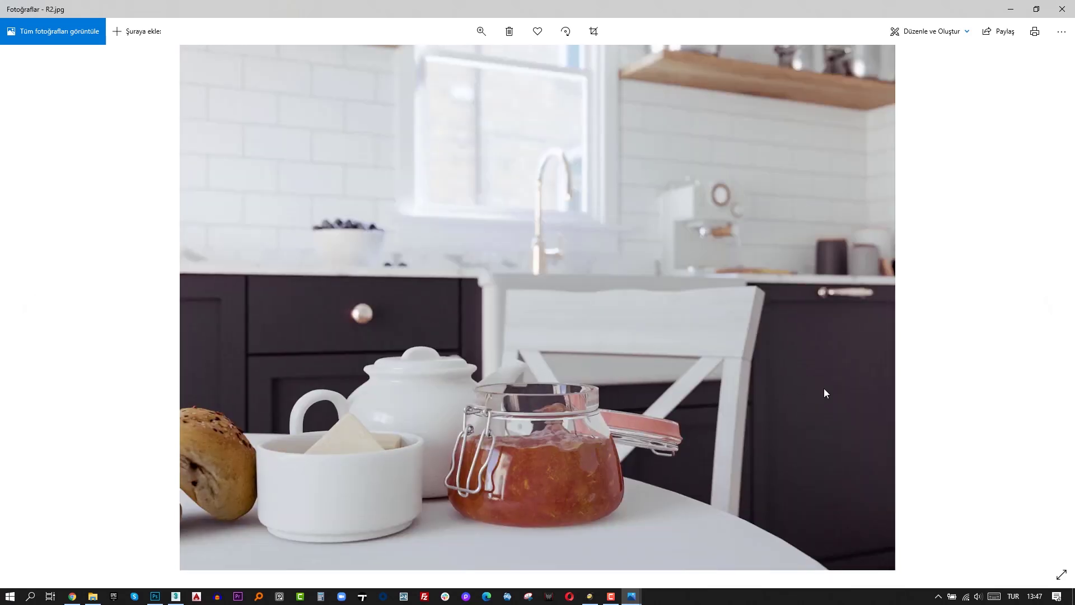
{"action": "key", "text": "Left"}
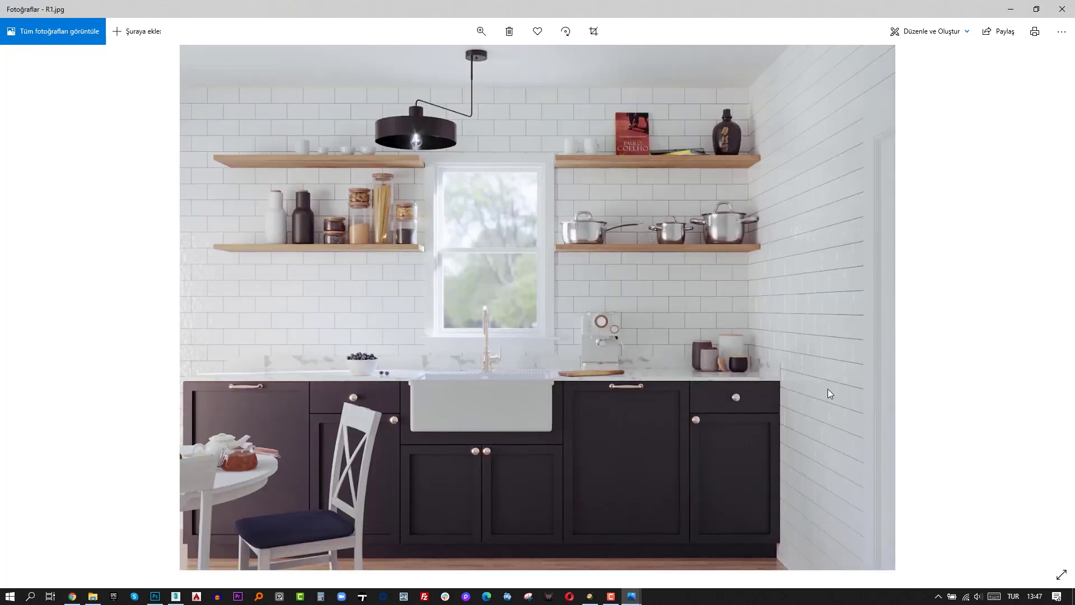
{"action": "left_click", "coordinate": [1062, 574]}
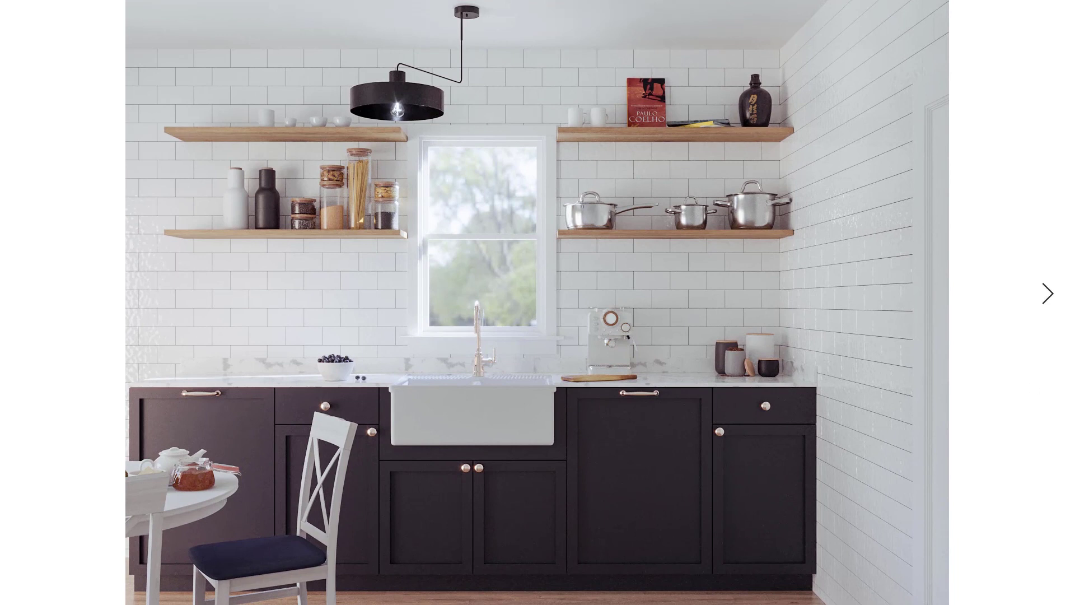